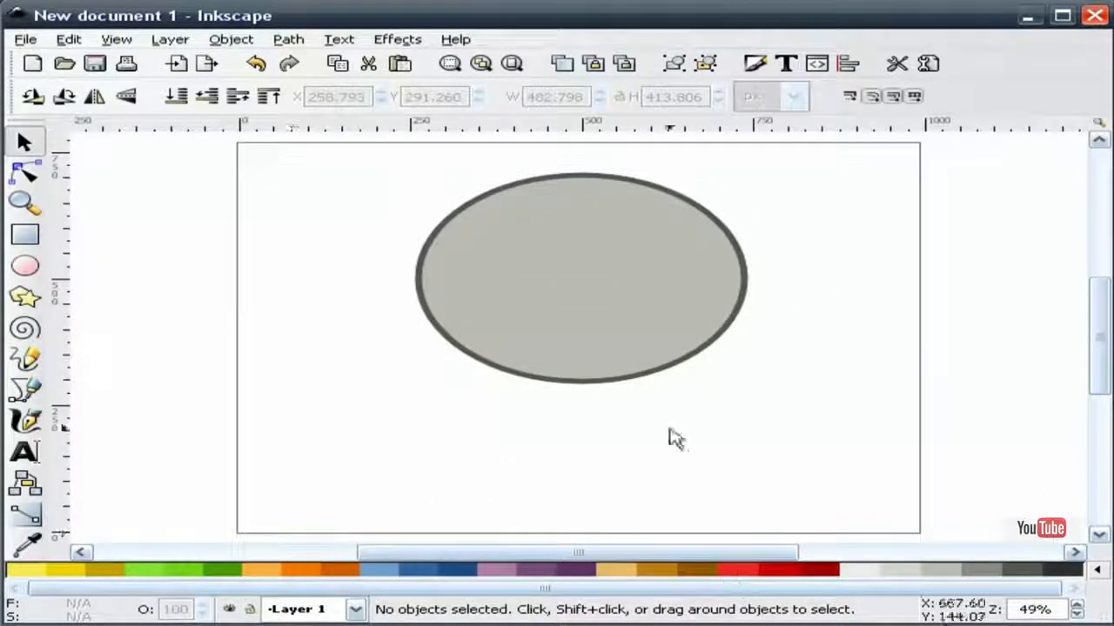
# Step: Duplicate the large ellipse and move the copy down and left so that it overlaps the original's lower-left part
pyautogui.click(597, 301)
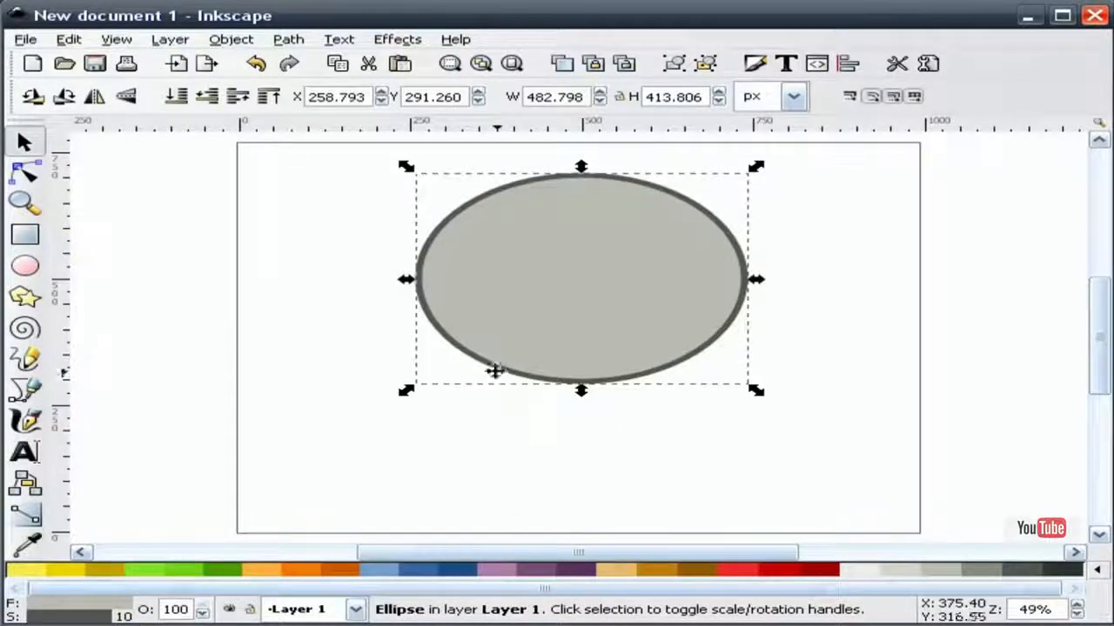
pyautogui.click(532, 452)
pyautogui.click(557, 312)
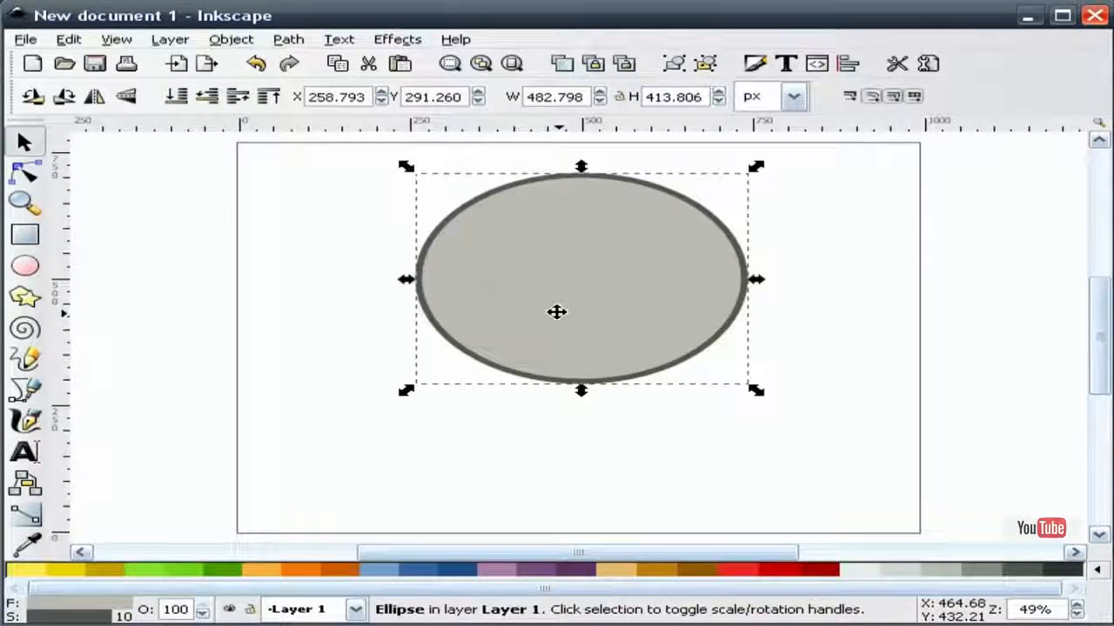
pyautogui.rightClick(557, 312)
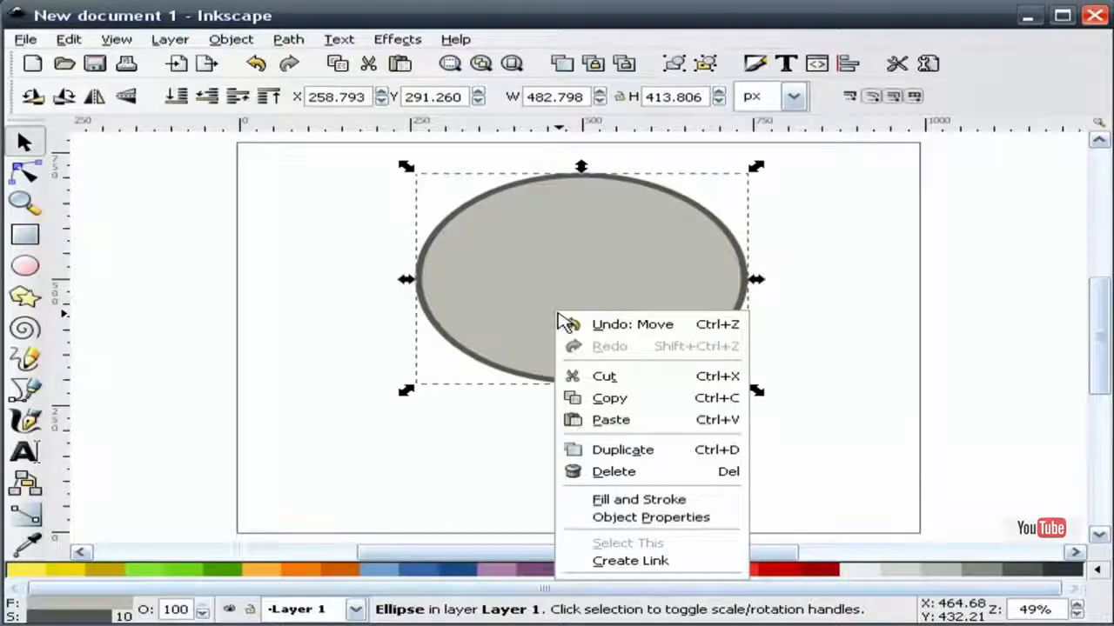
pyautogui.click(622, 449)
pyautogui.moveTo(641, 252); pyautogui.dragTo(494, 378)
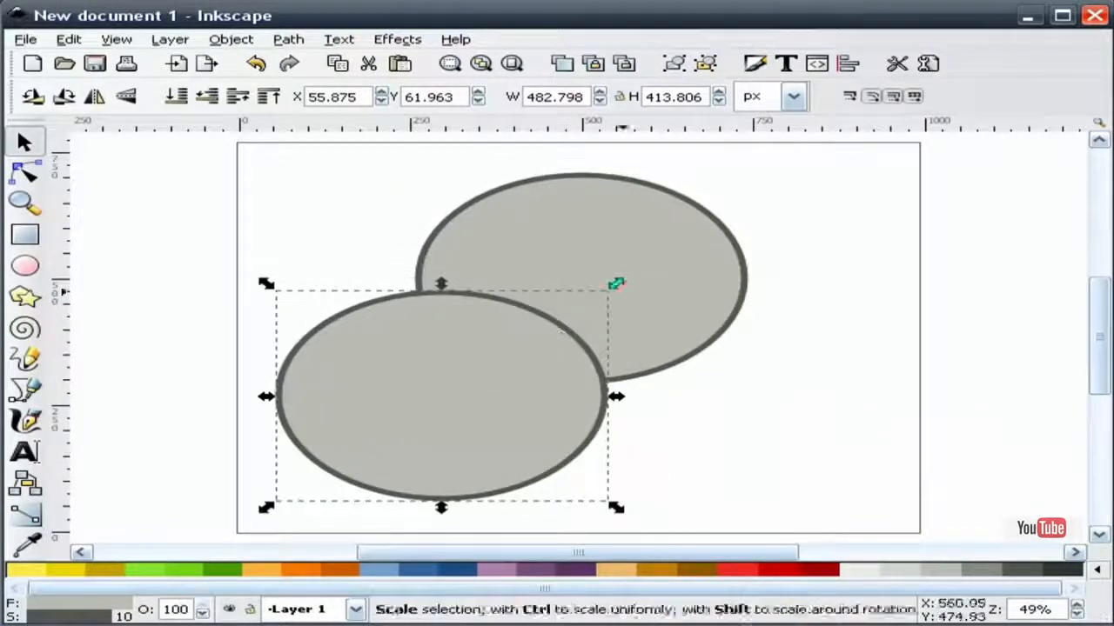
# Step: Scale the duplicated ellipse down to about 195 × 167 px, keeping it at the page's lower left
pyautogui.moveTo(614, 284); pyautogui.dragTo(438, 387)
pyautogui.moveTo(359, 415); pyautogui.dragTo(382, 392)
pyautogui.moveTo(442, 360); pyautogui.dragTo(428, 373)
pyautogui.click(469, 415)
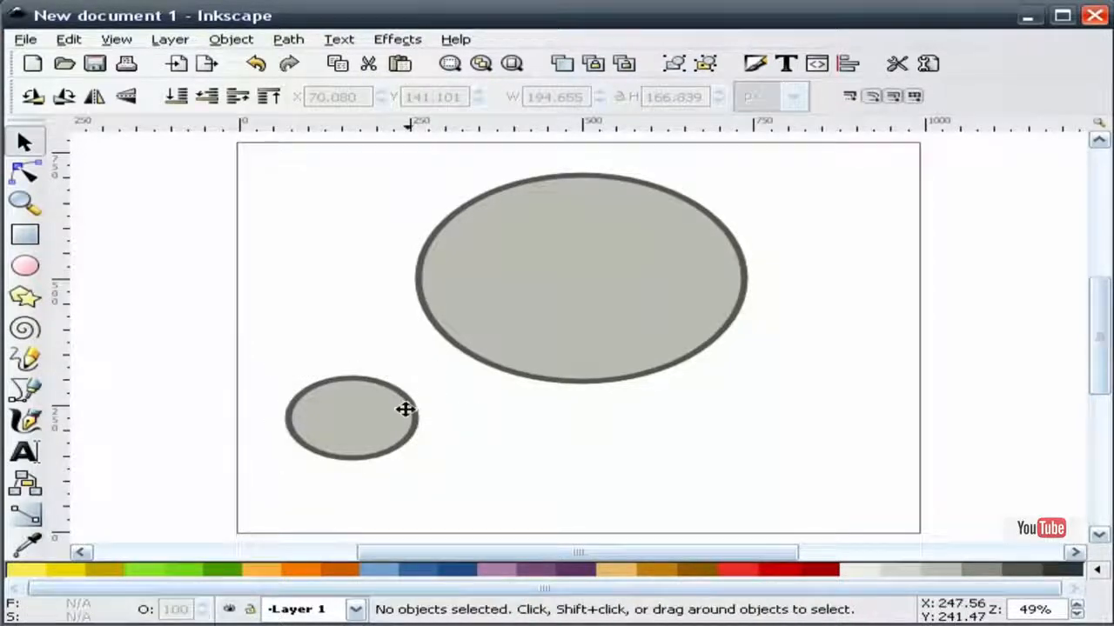
# Step: Rotate the small ellipse slightly clockwise
pyautogui.doubleClick(367, 406)
pyautogui.click(23, 141)
pyautogui.click(392, 404)
pyautogui.moveTo(427, 369); pyautogui.dragTo(453, 396)
# Step: Duplicate the tilted small ellipse and move the copy to the page's upper-left corner
pyautogui.rightClick(370, 417)
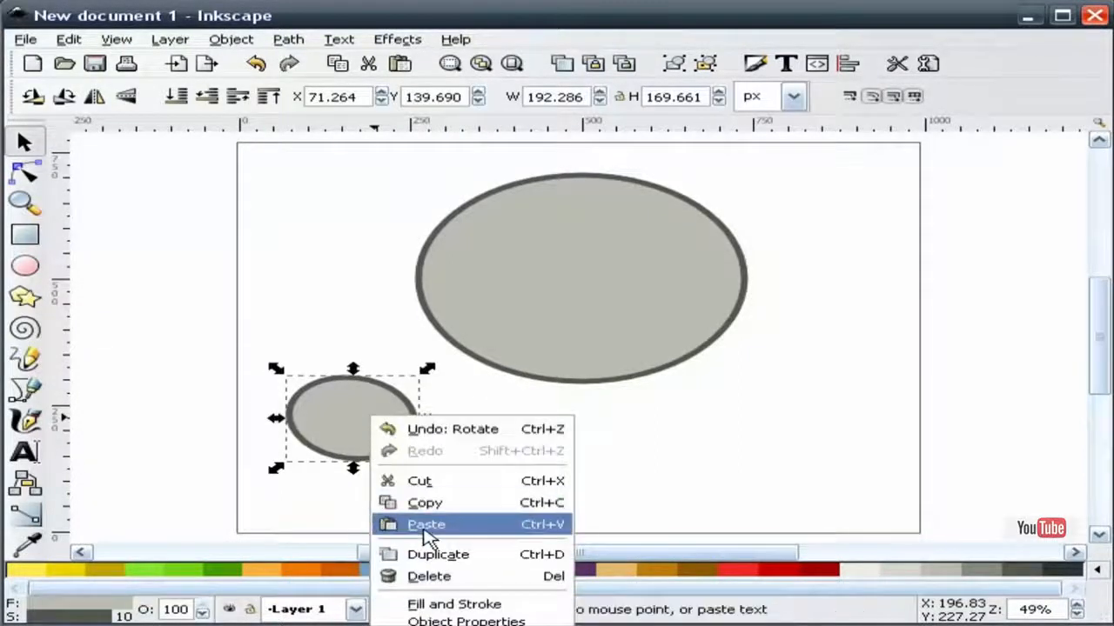
pyautogui.click(432, 557)
pyautogui.moveTo(365, 417); pyautogui.dragTo(332, 194)
pyautogui.click(338, 347)
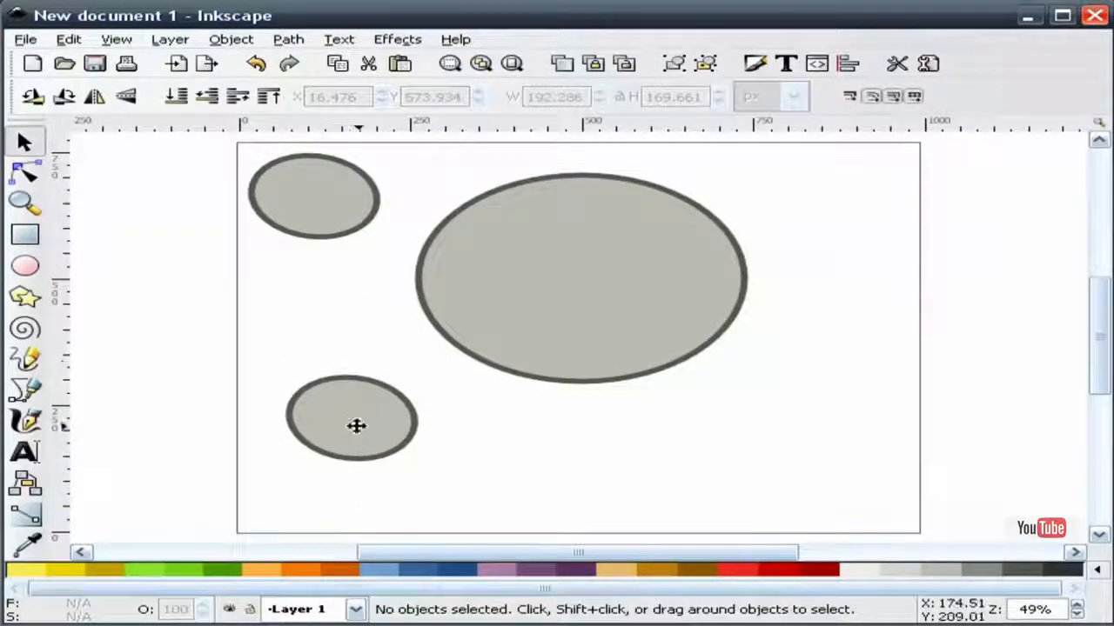
# Step: Place the lower small ellipse on the large ellipse's lower-left edge and a horizontally flipped duplicate on its lower-right edge
pyautogui.moveTo(356, 425); pyautogui.dragTo(506, 325)
pyautogui.click(484, 455)
pyautogui.click(502, 345)
pyautogui.rightClick(504, 347)
pyautogui.click(610, 490)
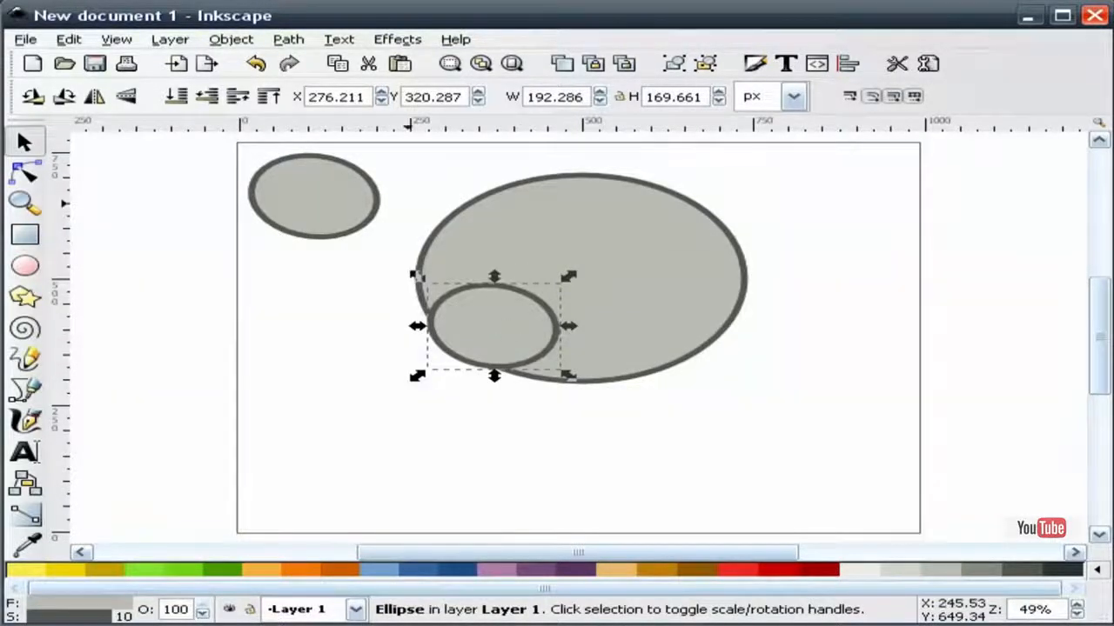
pyautogui.moveTo(485, 313); pyautogui.dragTo(673, 326)
pyautogui.press('Escape')
# Step: Group the two small ellipses that overlap the large ellipse
pyautogui.click(681, 339)
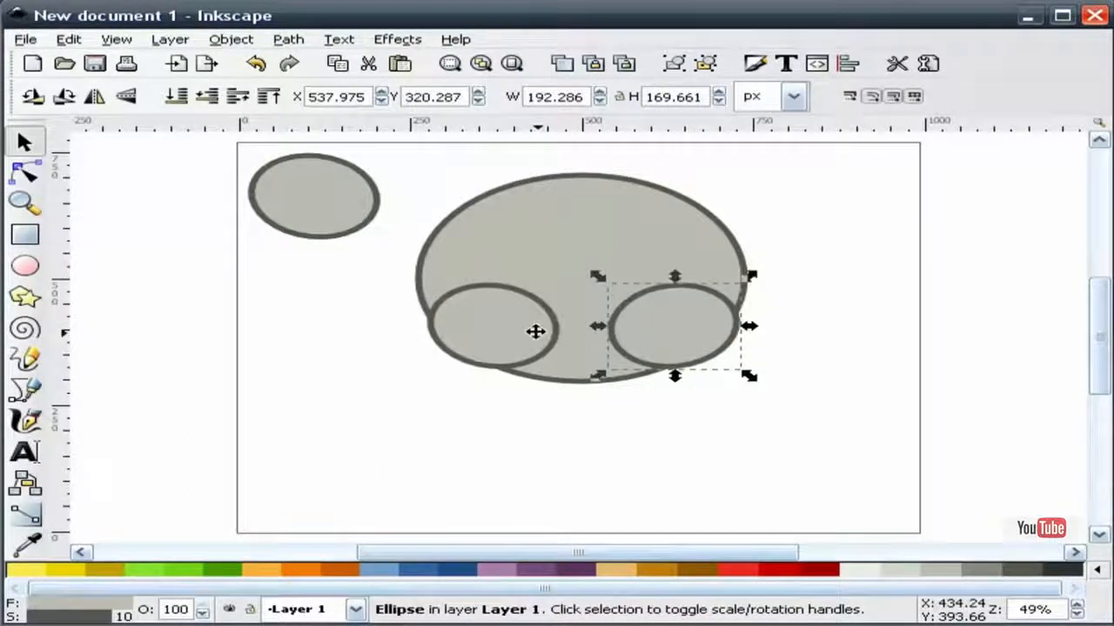
pyautogui.keyDown('shift'); pyautogui.click(531, 330); pyautogui.keyUp('shift')
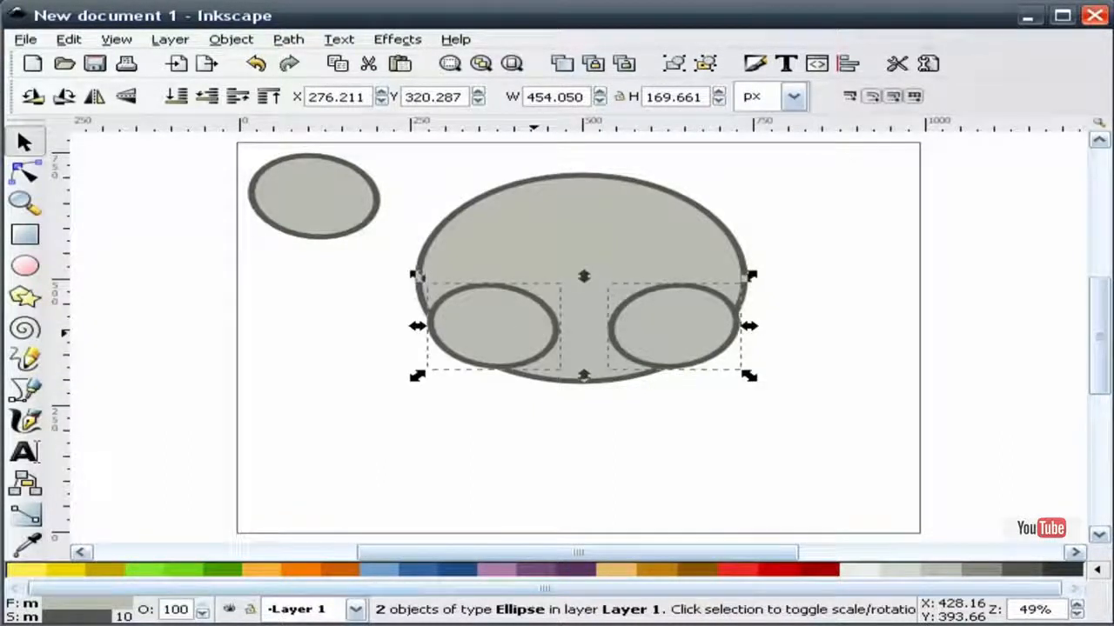
pyautogui.click(675, 68)
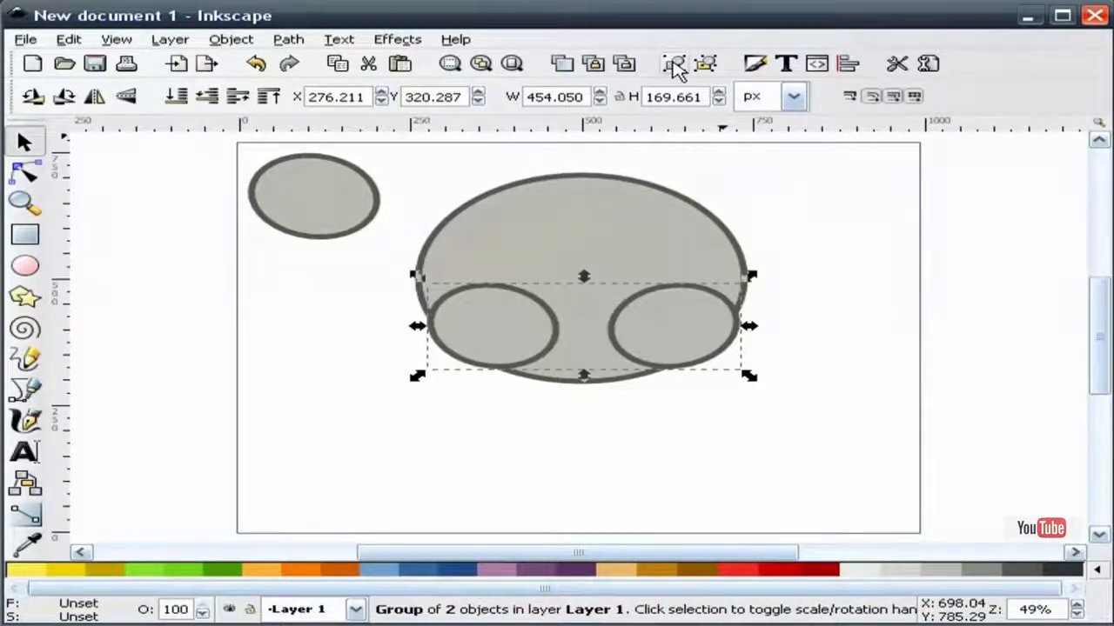
# Step: Center the group horizontally on the large ellipse, aligning relative to the last selected object
pyautogui.keyDown('shift'); pyautogui.click(621, 246); pyautogui.keyUp('shift')
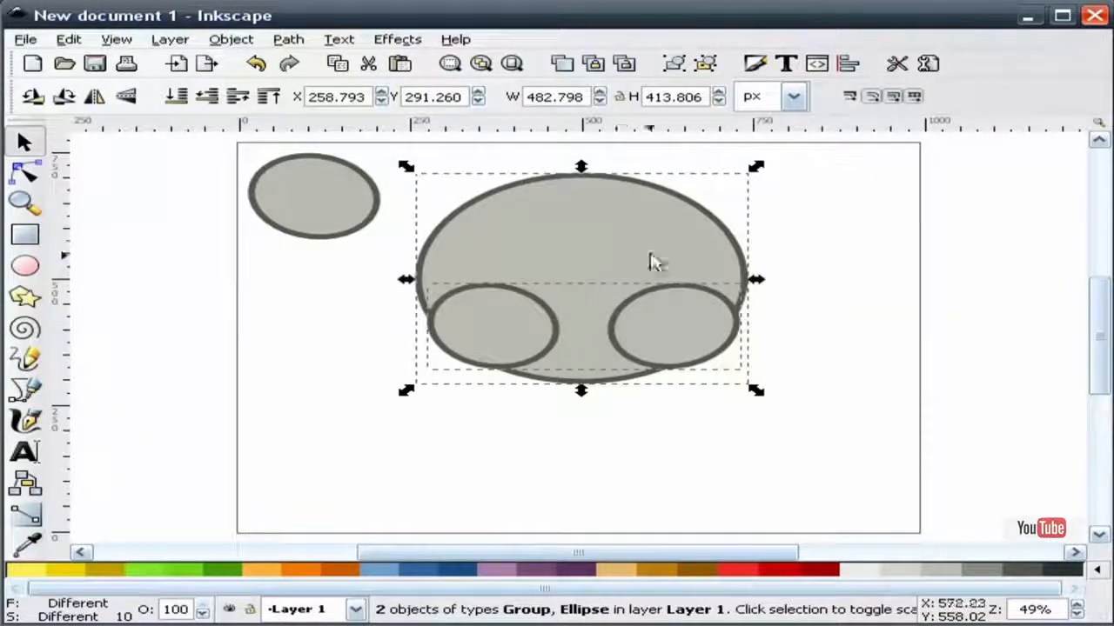
pyautogui.click(842, 64)
pyautogui.click(896, 205)
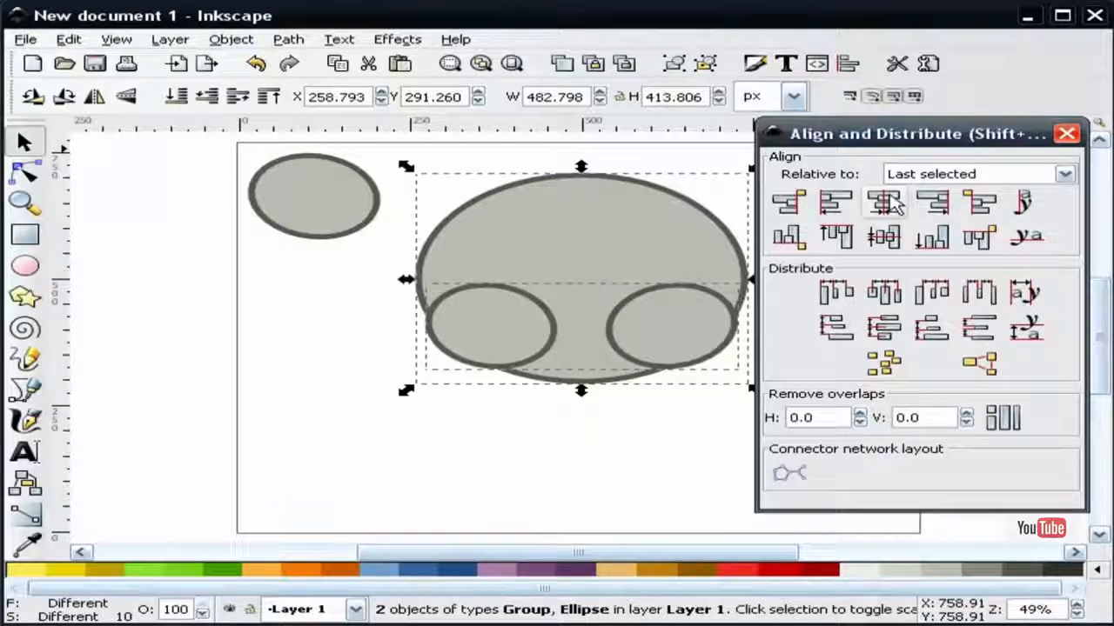
pyautogui.click(1067, 133)
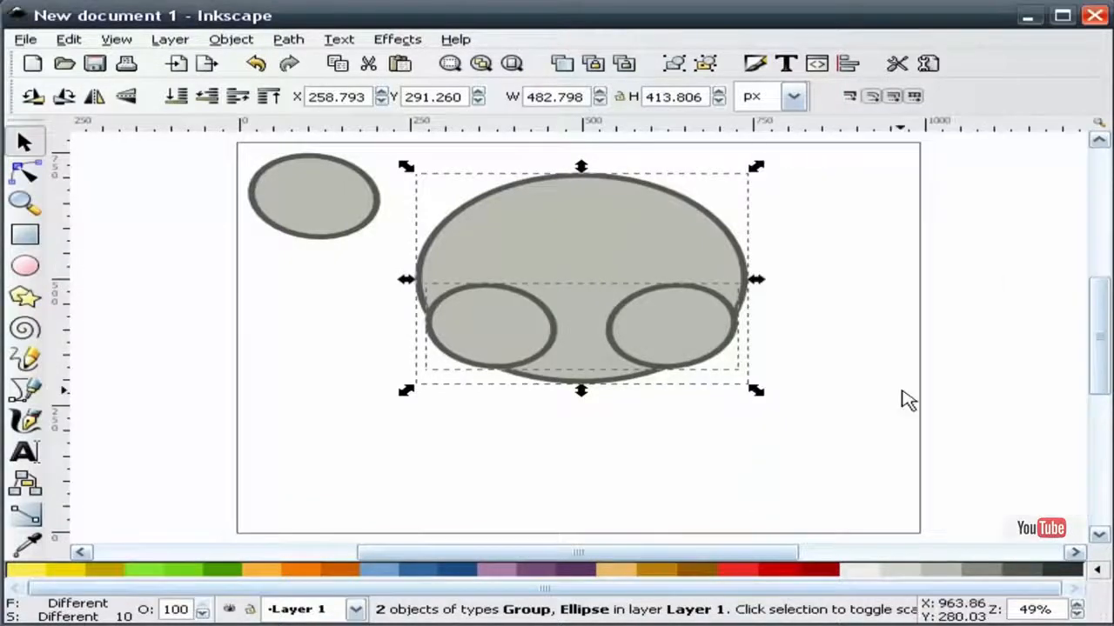
pyautogui.click(907, 397)
# Step: Ungroup the two small overlapping ellipses
pyautogui.click(663, 323)
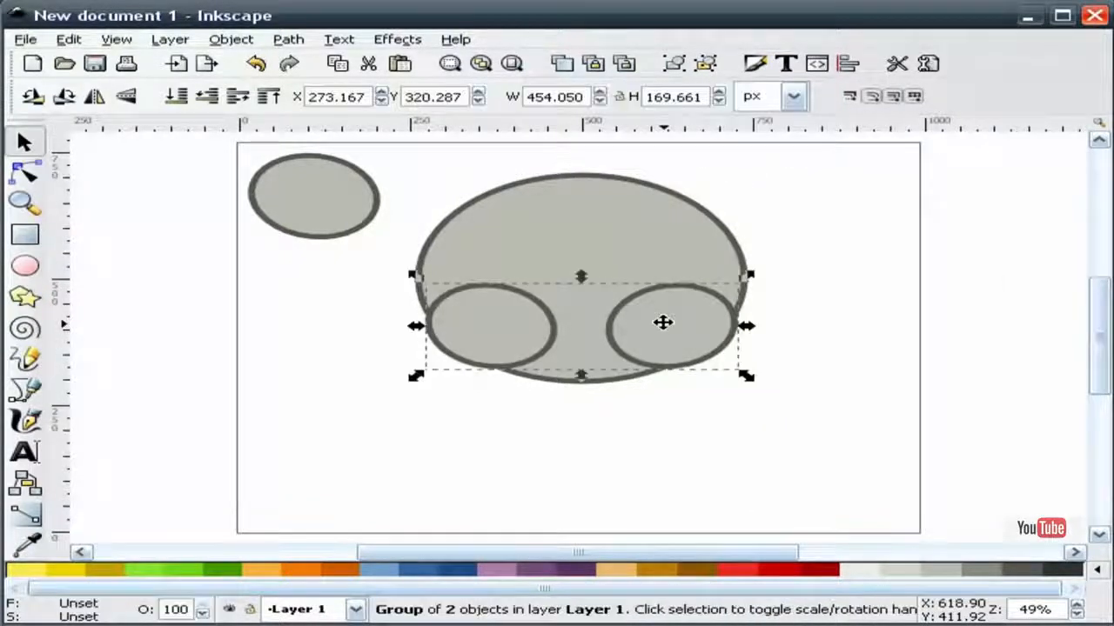
pyautogui.click(705, 64)
pyautogui.click(809, 375)
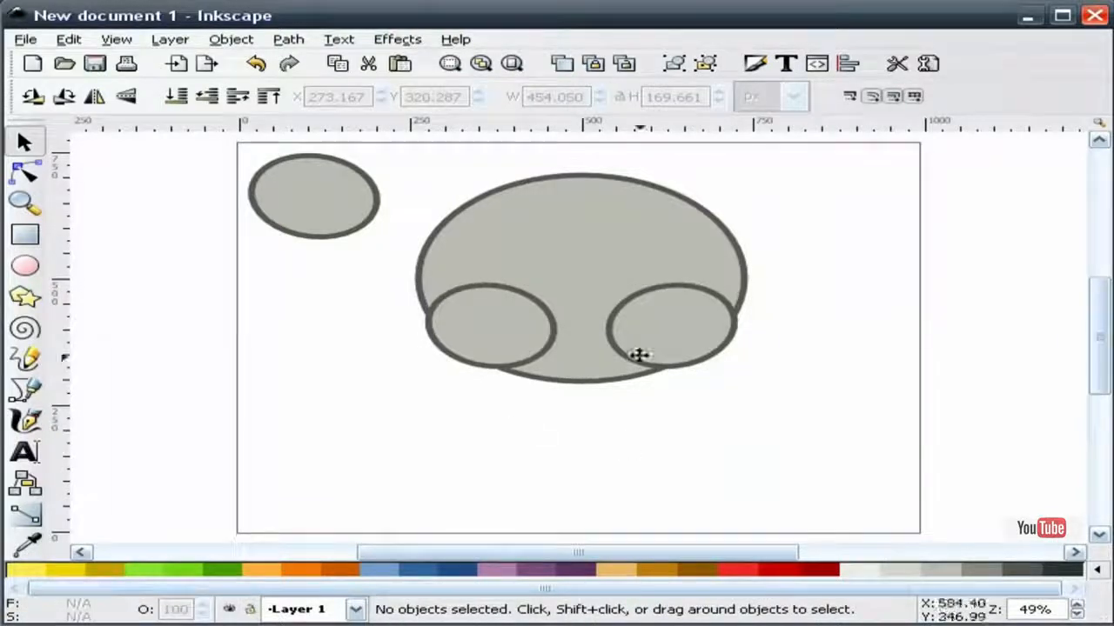
# Step: Merge the large ellipse and the two small ellipses overlapping it into one shape with Union
pyautogui.moveTo(378, 430); pyautogui.dragTo(831, 168)
pyautogui.click(288, 39)
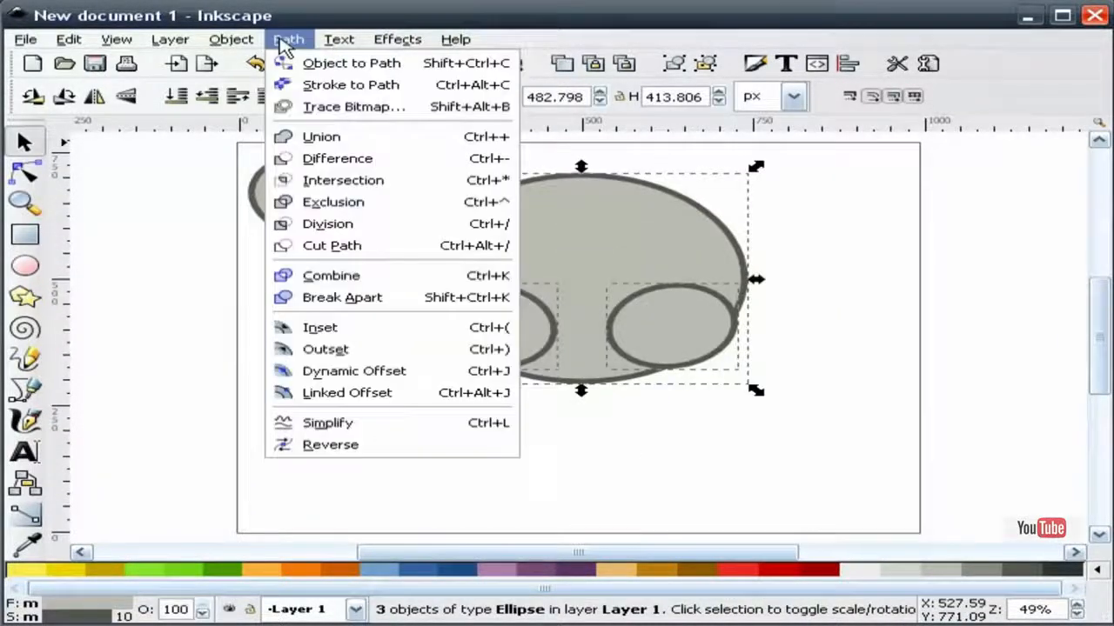
pyautogui.click(321, 137)
pyautogui.click(855, 360)
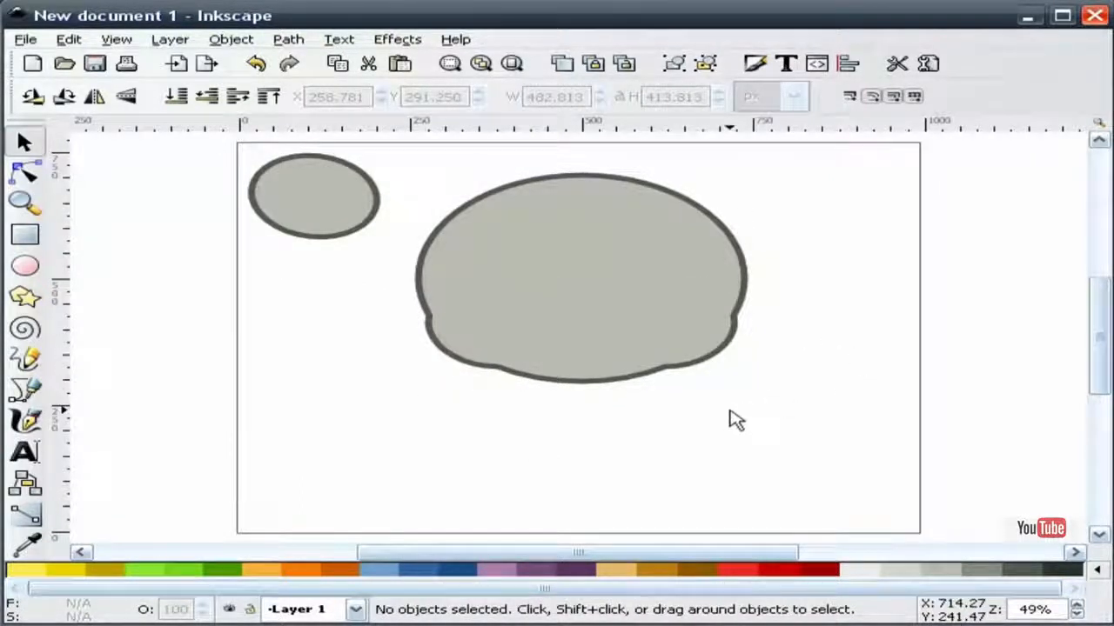
# Step: Draw a rectangle about 329 × 138 px over the lower middle of the merged shape, extending slightly below it
pyautogui.click(24, 237)
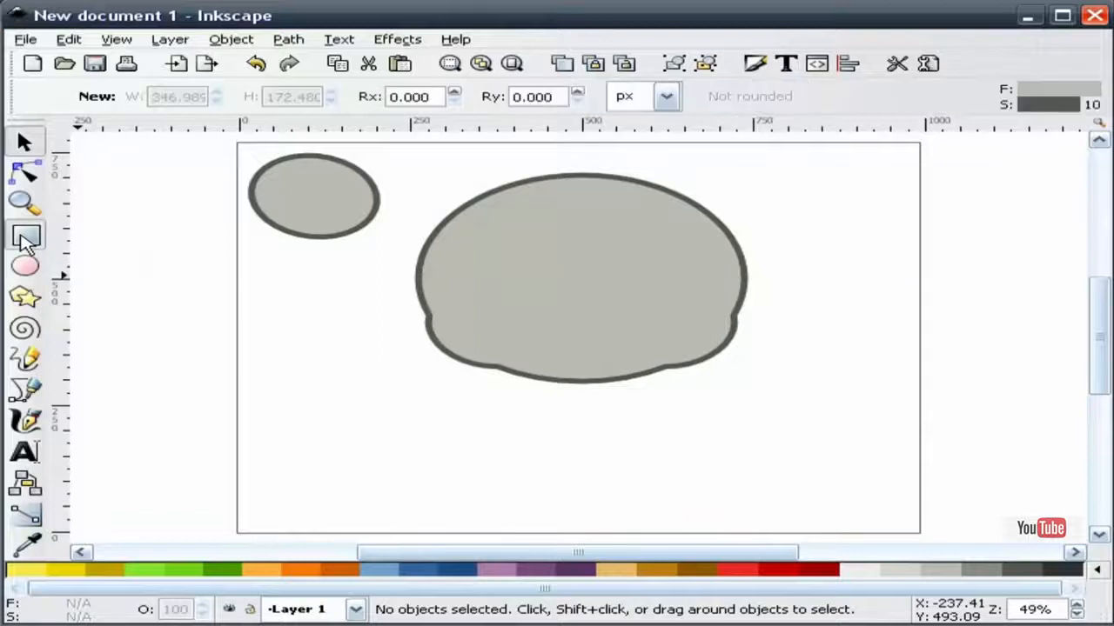
pyautogui.moveTo(475, 334); pyautogui.dragTo(702, 403)
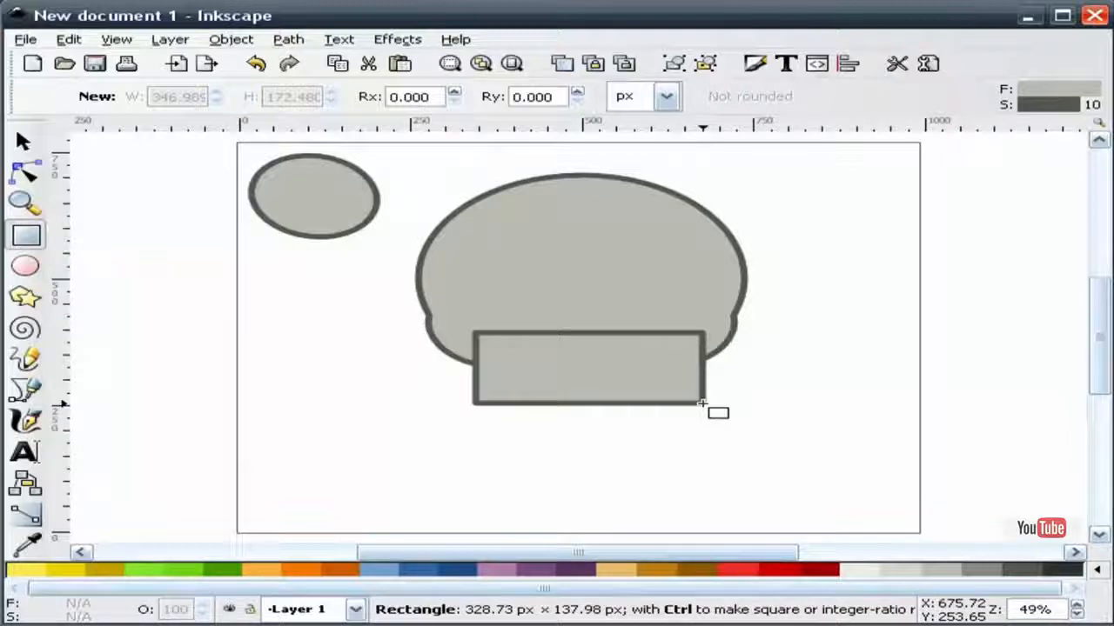
pyautogui.moveTo(702, 403); pyautogui.dragTo(702, 403)
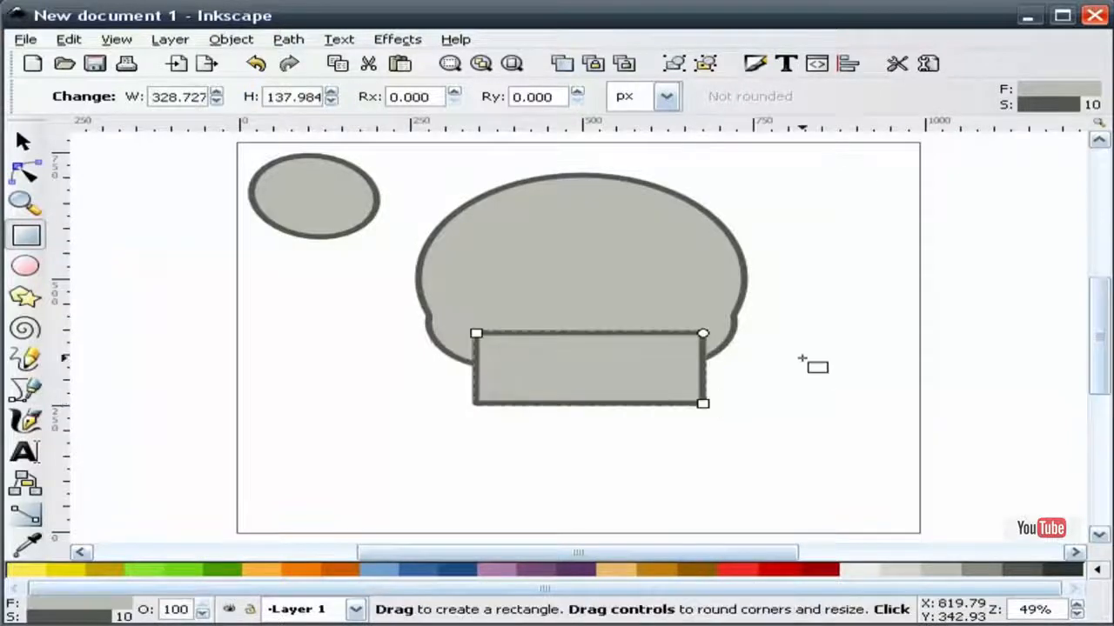
pyautogui.click(24, 141)
pyautogui.click(252, 429)
# Step: Center the rectangle horizontally on the merged head shape, aligning relative to the last selected object
pyautogui.click(586, 349)
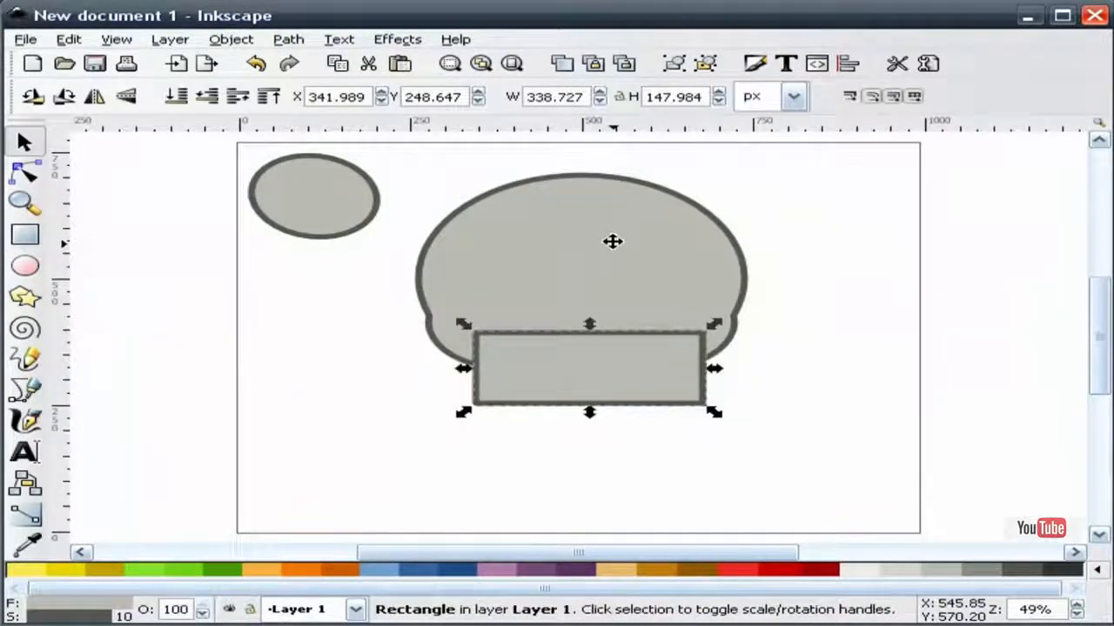
pyautogui.keyDown('shift'); pyautogui.click(611, 241); pyautogui.keyUp('shift')
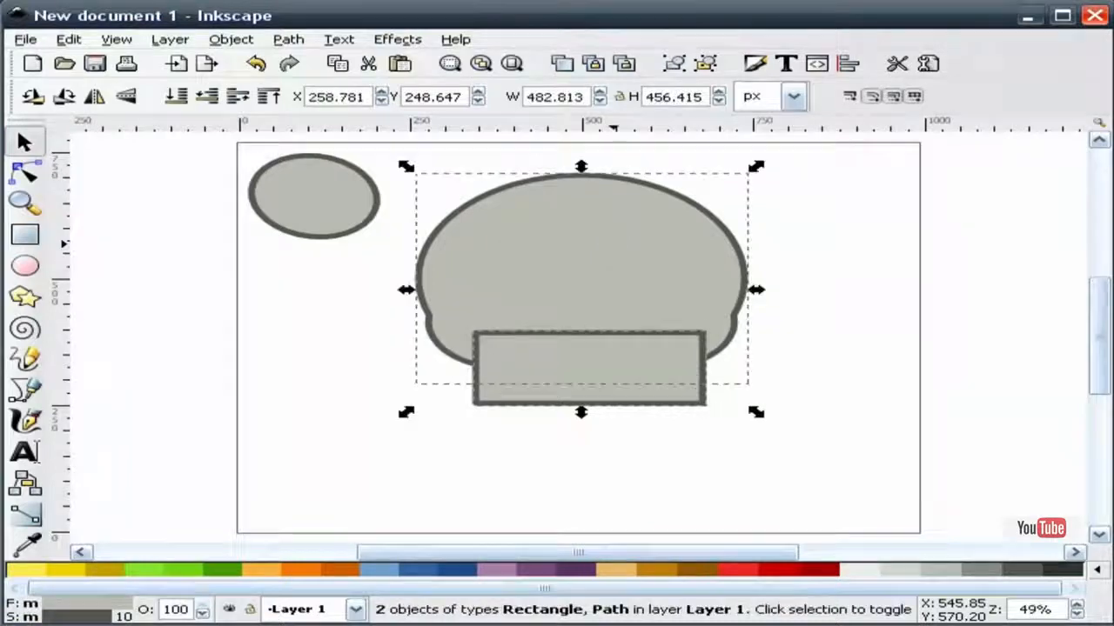
pyautogui.click(859, 69)
pyautogui.click(886, 205)
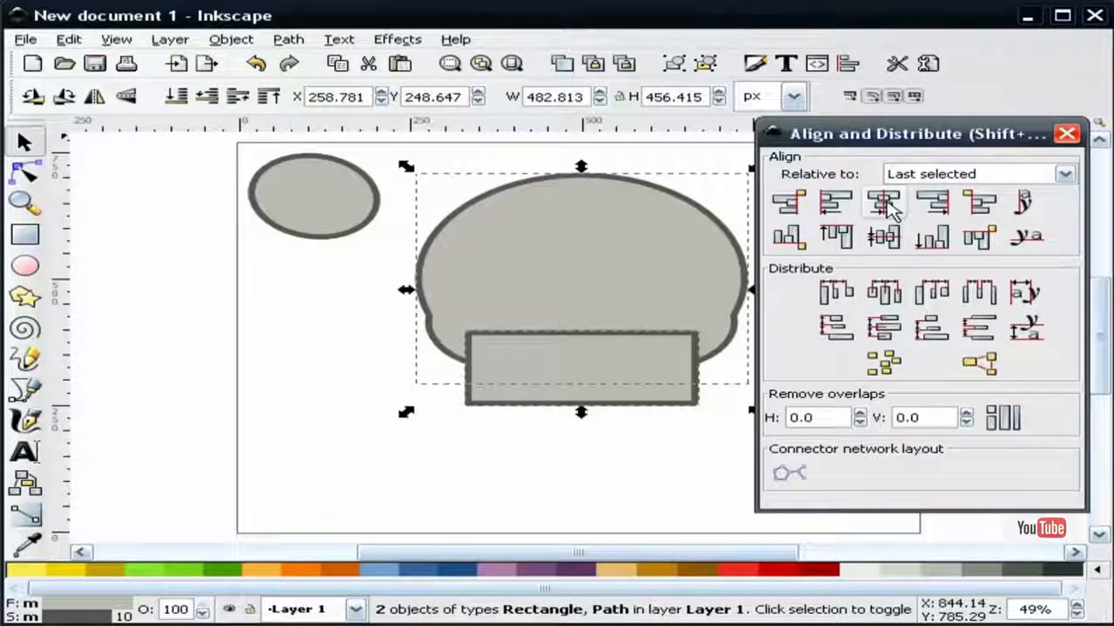
pyautogui.click(1068, 134)
pyautogui.click(691, 432)
# Step: Convert the rectangle to a path and bend its bottom edge slightly downward into a curve
pyautogui.click(579, 383)
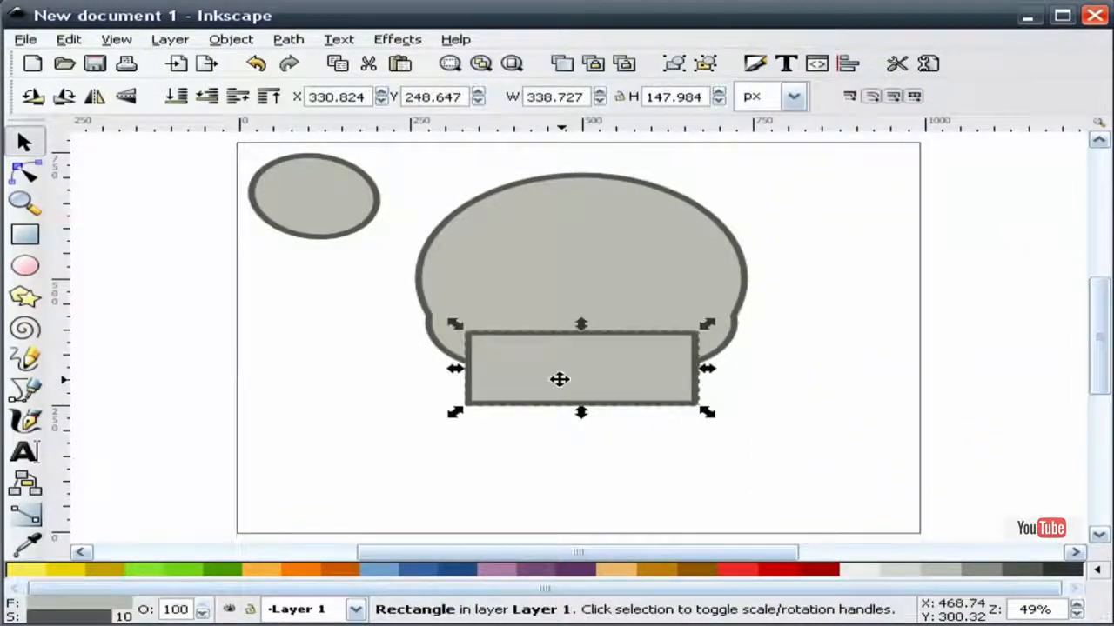
pyautogui.click(286, 41)
pyautogui.click(301, 63)
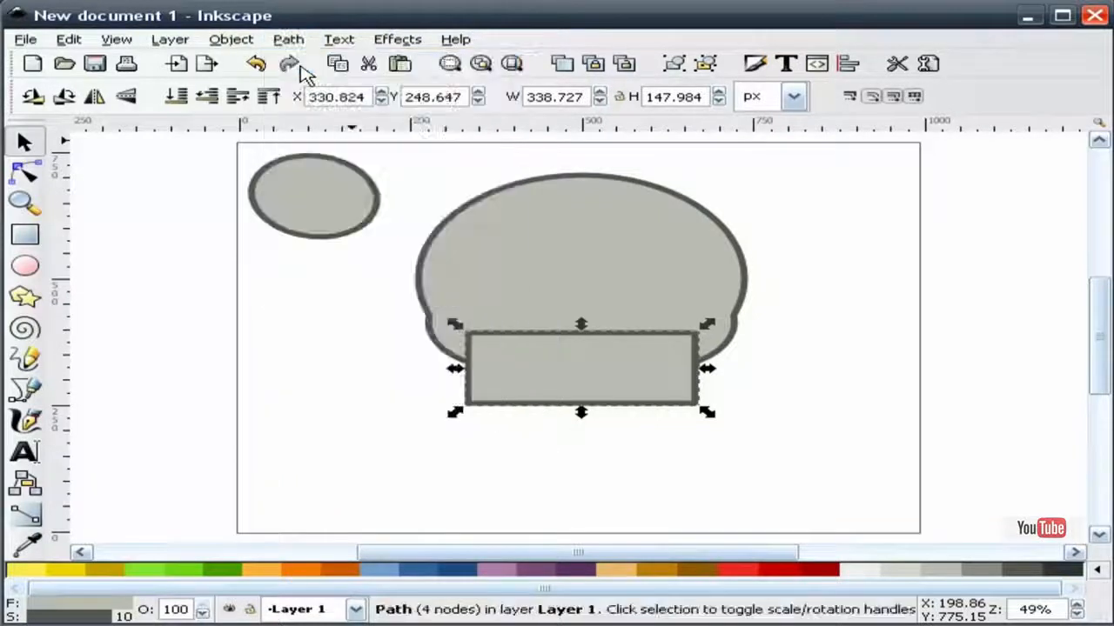
pyautogui.click(29, 175)
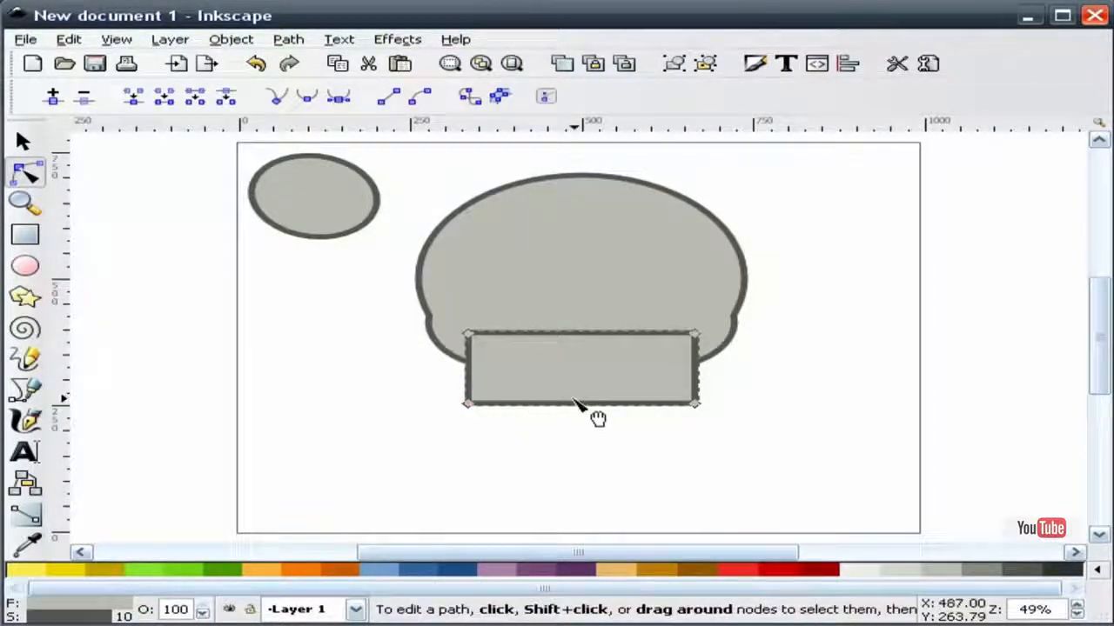
pyautogui.moveTo(579, 405); pyautogui.dragTo(579, 416)
pyautogui.click(23, 141)
pyautogui.click(177, 305)
# Step: Merge the curved jaw piece with the head shape using Union
pyautogui.moveTo(380, 474); pyautogui.dragTo(835, 165)
pyautogui.click(288, 40)
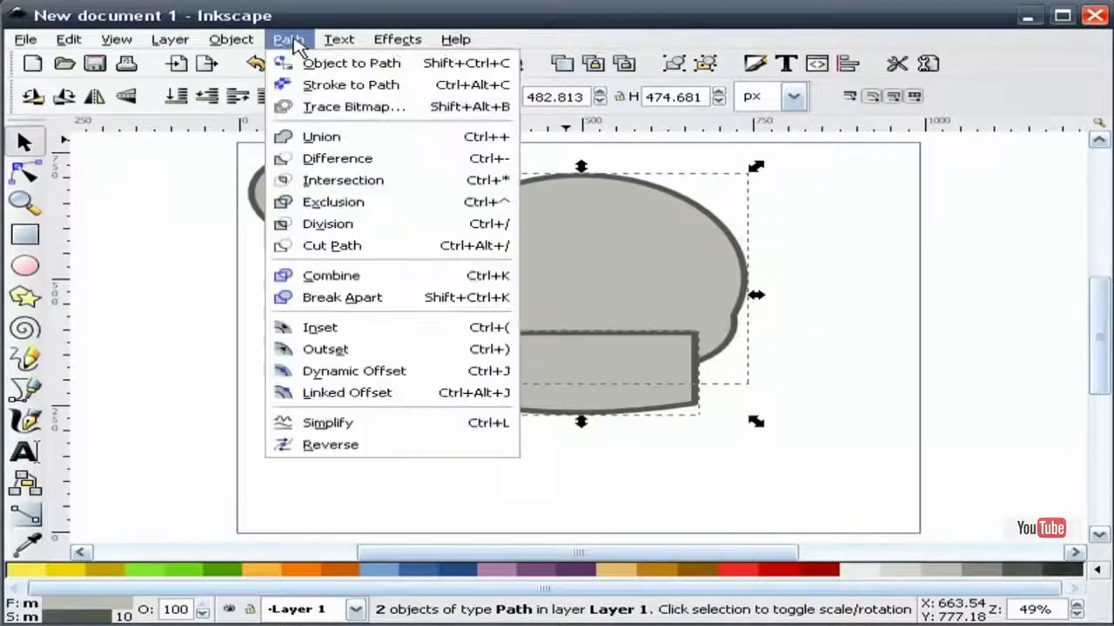
pyautogui.click(315, 136)
pyautogui.click(880, 309)
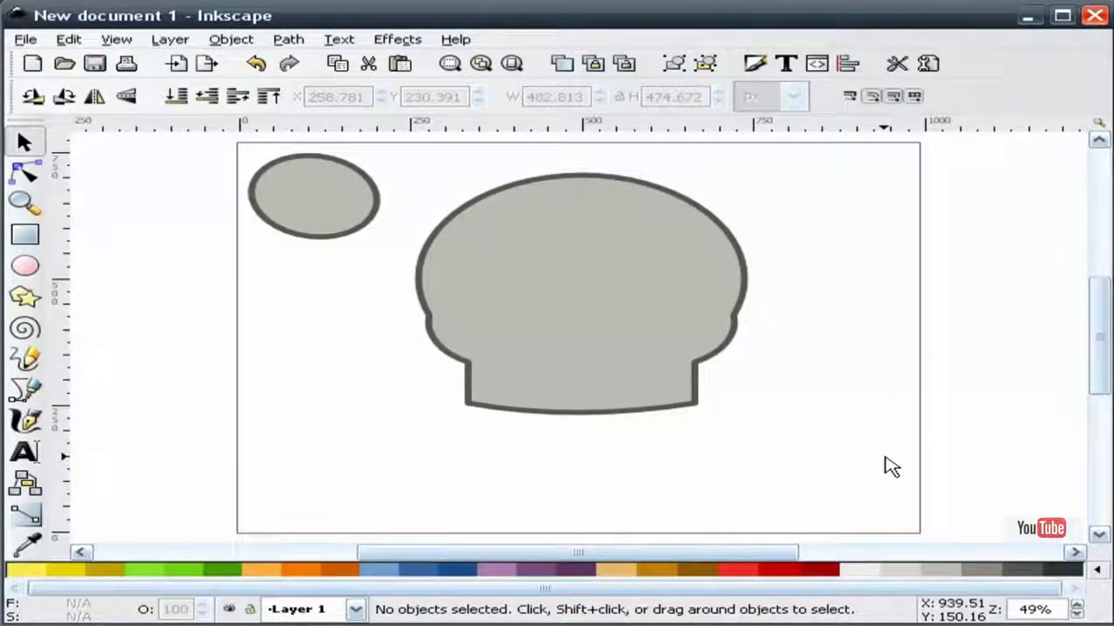
# Step: Move the remaining small ellipse onto the lower-left part of the skull as an eye socket
pyautogui.click(284, 209)
pyautogui.moveTo(286, 199); pyautogui.dragTo(493, 321)
pyautogui.click(272, 370)
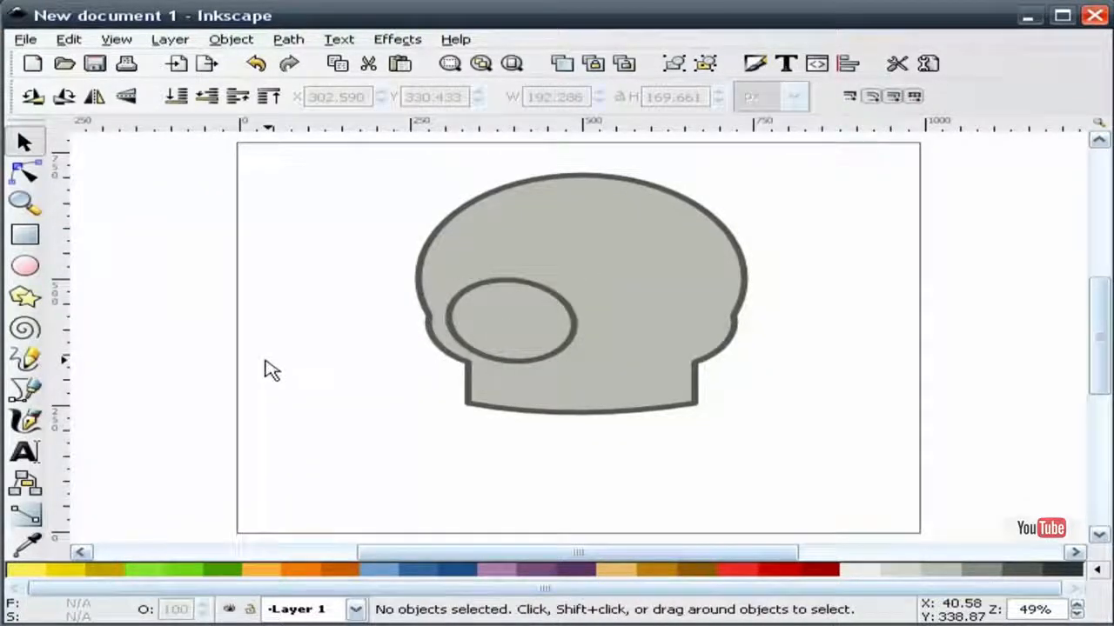
pyautogui.click(551, 309)
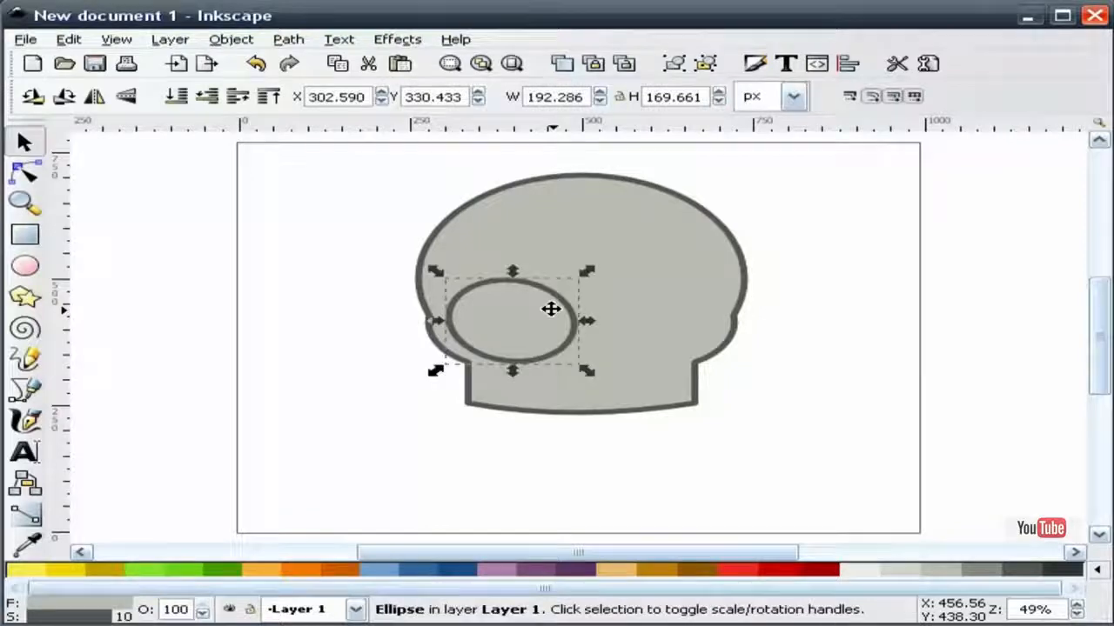
pyautogui.click(838, 370)
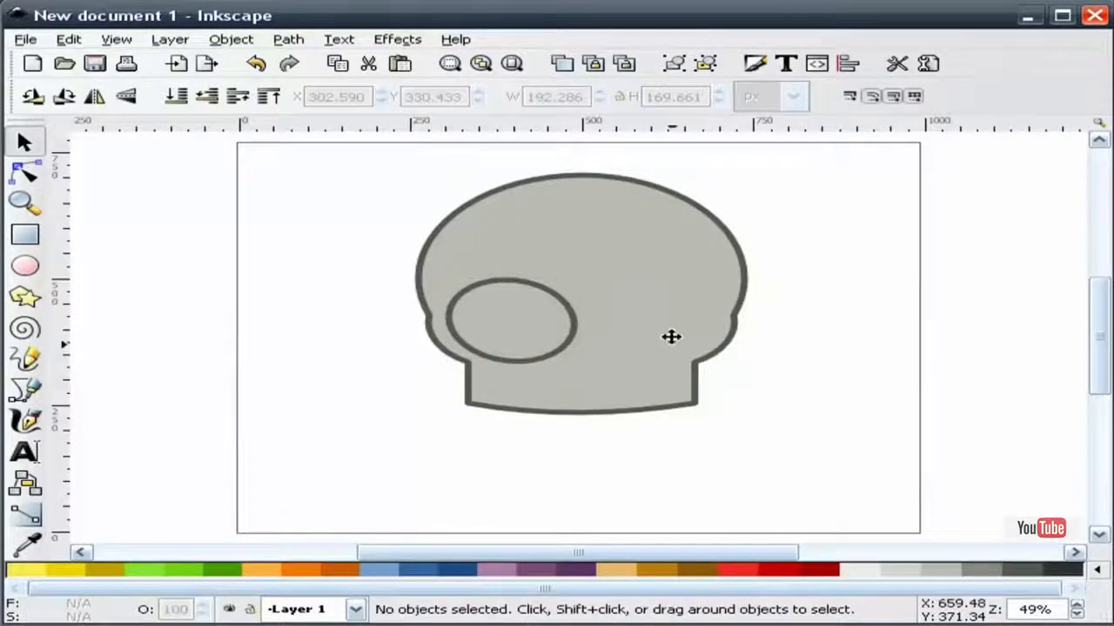
# Step: Fill the eye socket ellipse with medium gray 888a85 and turn the fill into a radial gradient
pyautogui.click(543, 324)
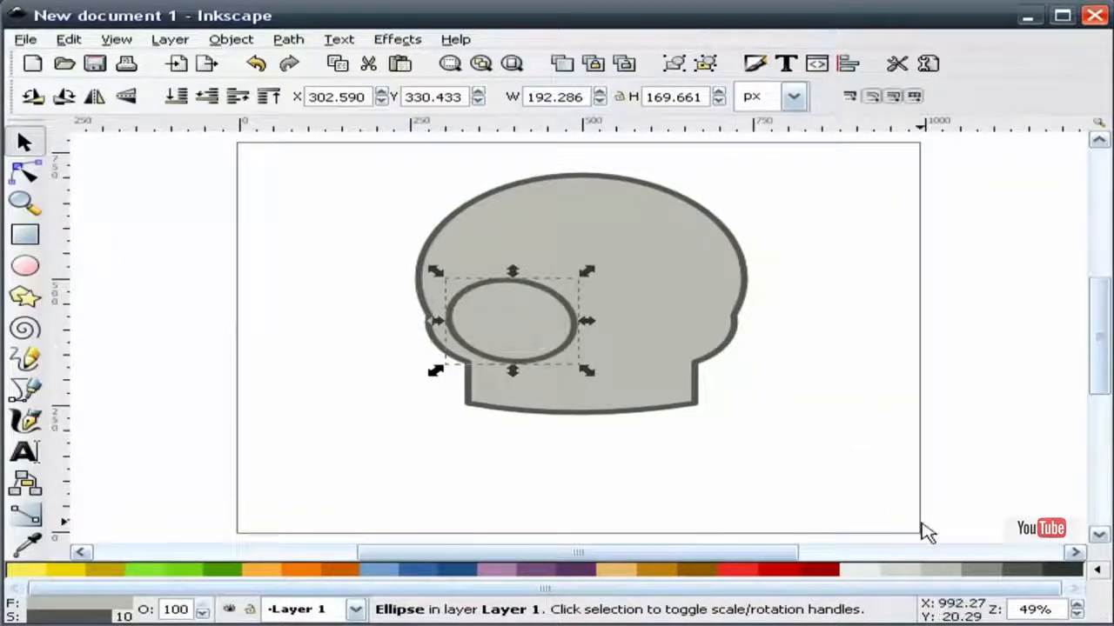
pyautogui.click(983, 572)
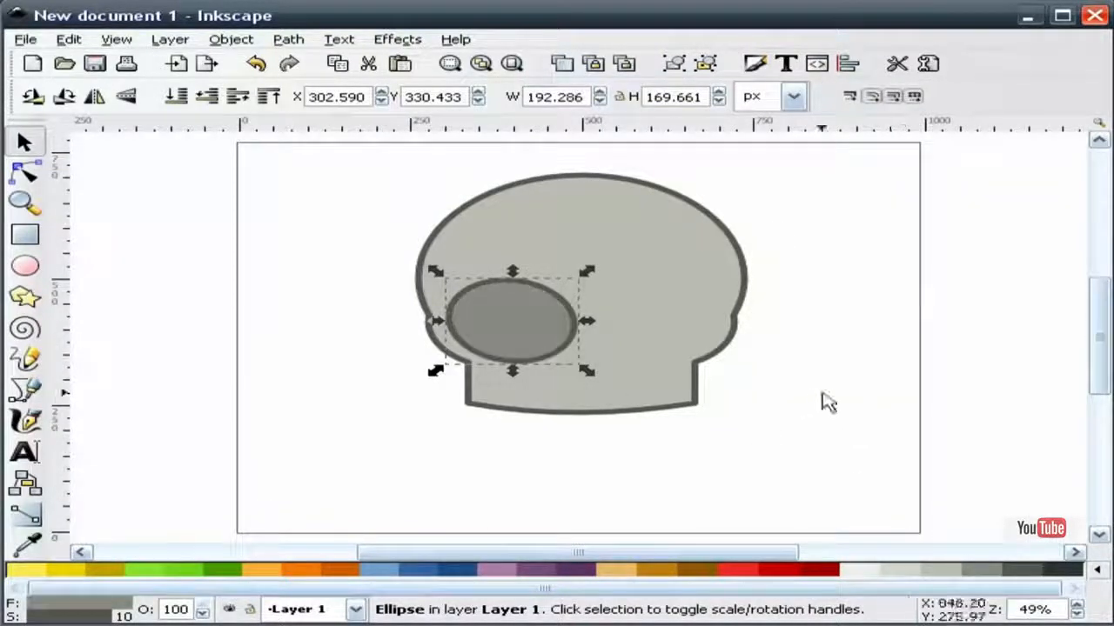
pyautogui.click(755, 65)
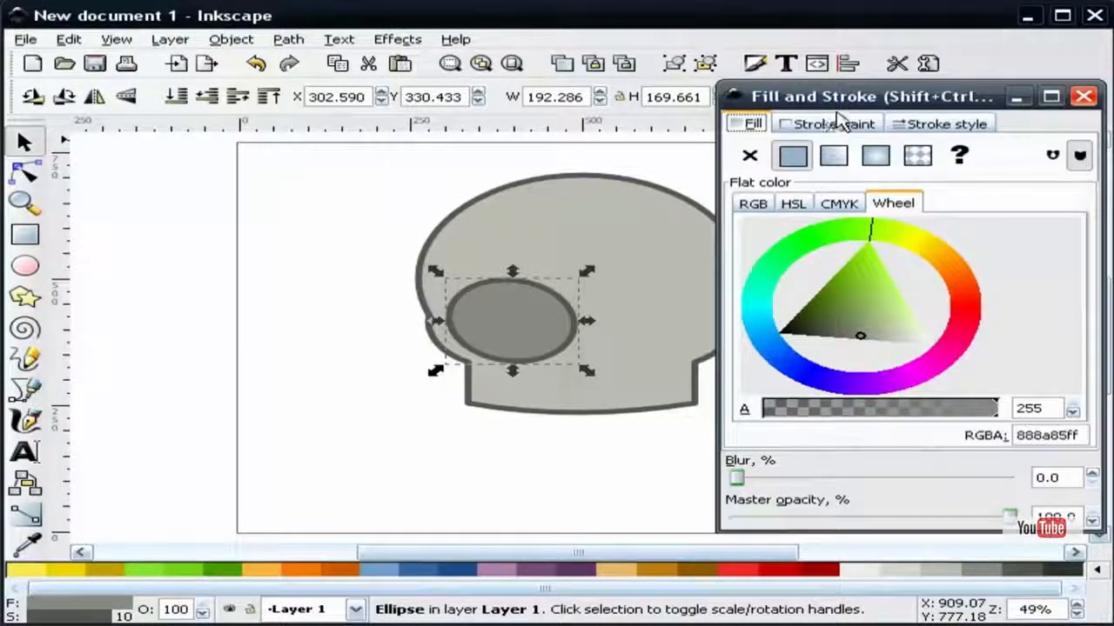
pyautogui.click(877, 158)
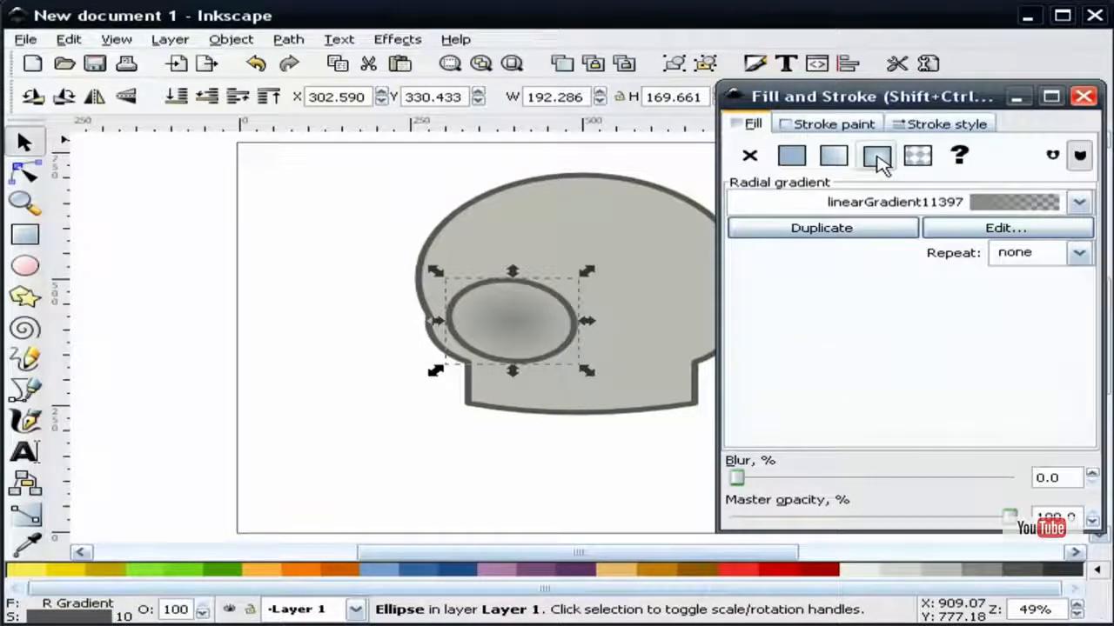
# Step: Reverse the socket gradient's opacity, making the center stop fully transparent and the outer stop fully opaque at alpha 255
pyautogui.click(1000, 230)
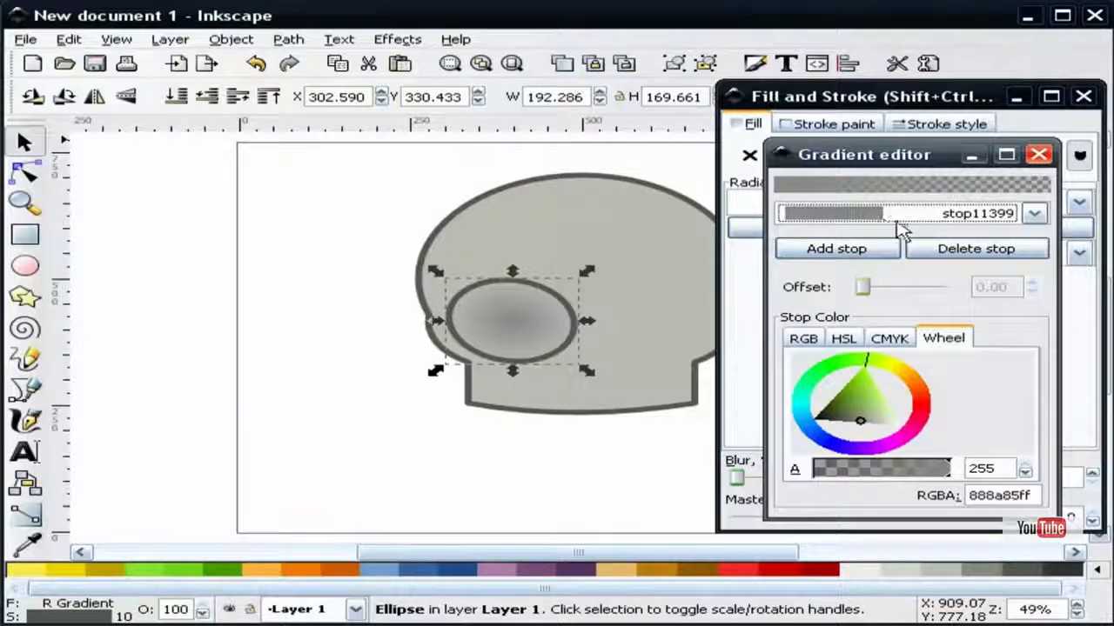
pyautogui.click(1033, 215)
pyautogui.click(861, 218)
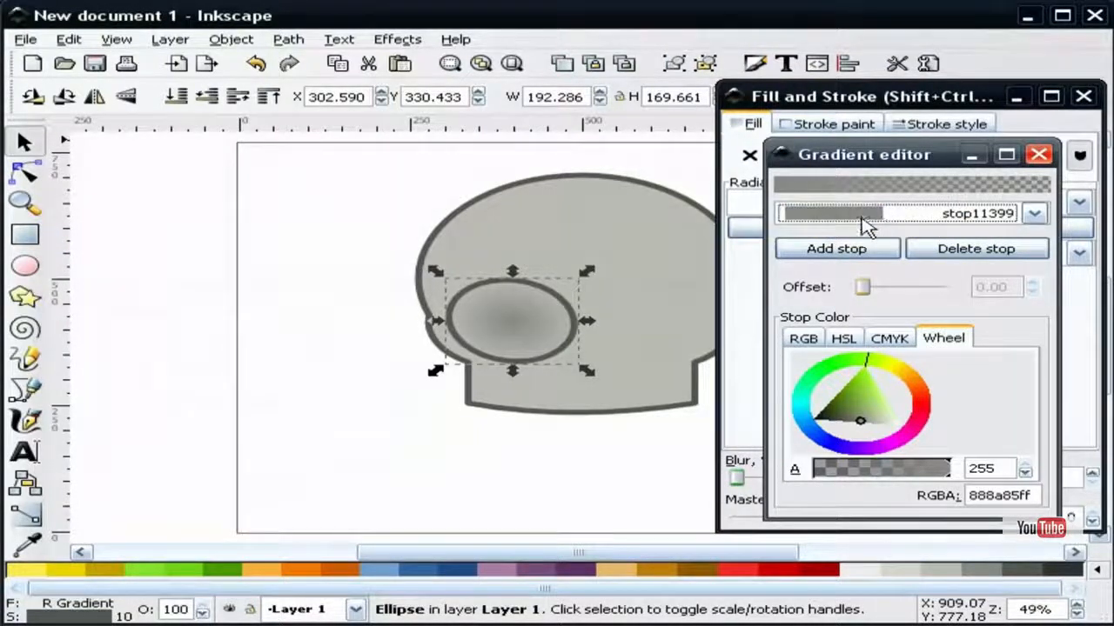
pyautogui.moveTo(942, 478); pyautogui.dragTo(803, 473)
pyautogui.click(1035, 216)
pyautogui.click(861, 235)
pyautogui.moveTo(853, 478); pyautogui.dragTo(980, 470)
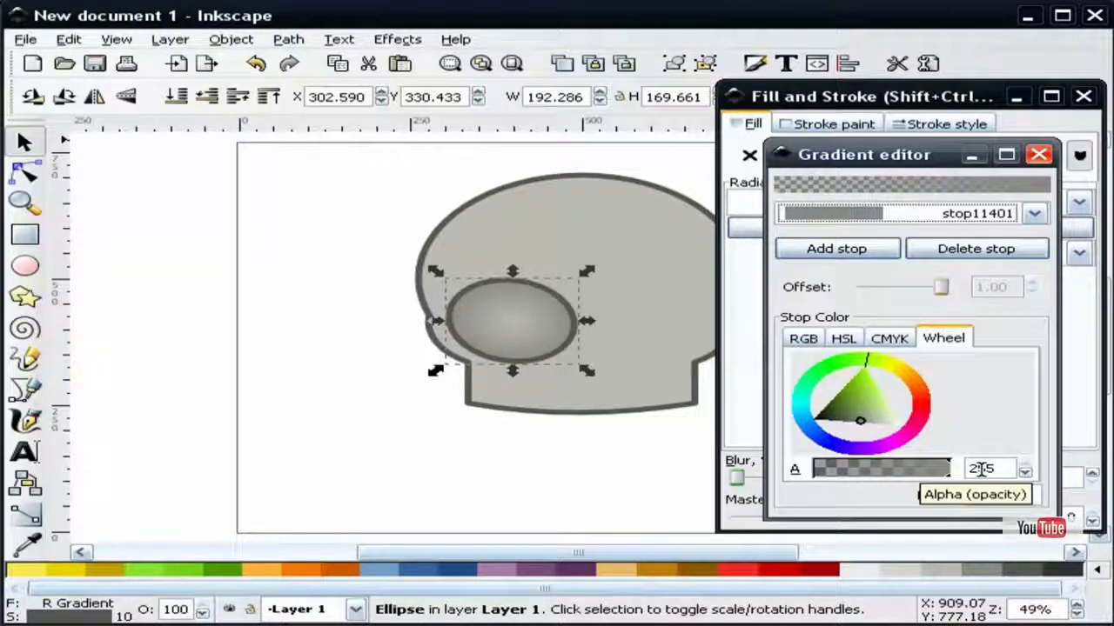
pyautogui.click(1038, 155)
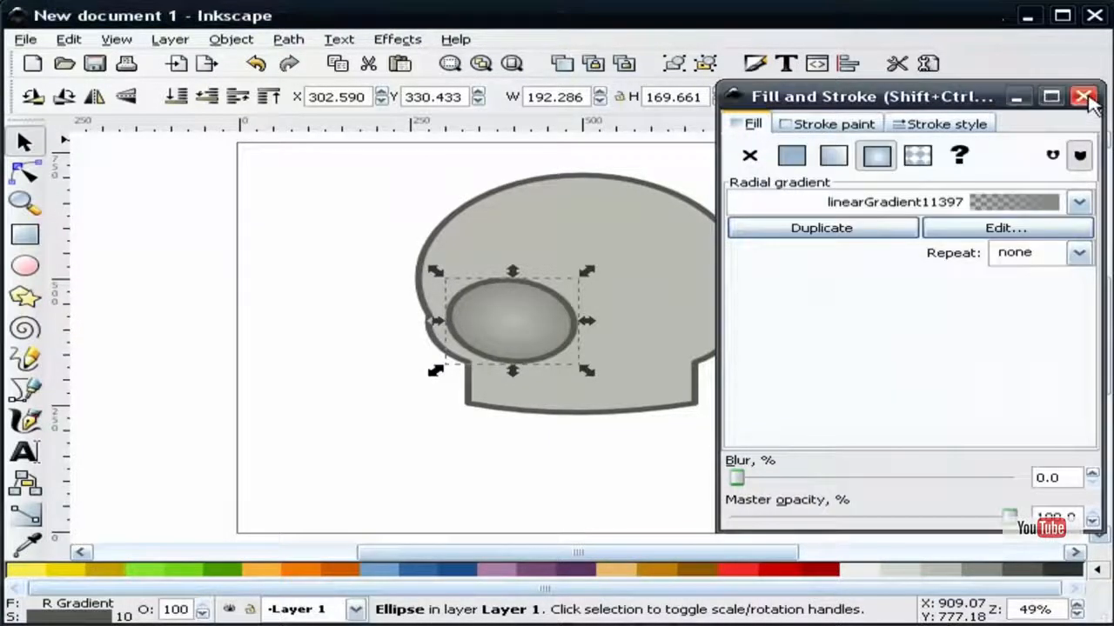
pyautogui.click(1083, 95)
pyautogui.click(891, 338)
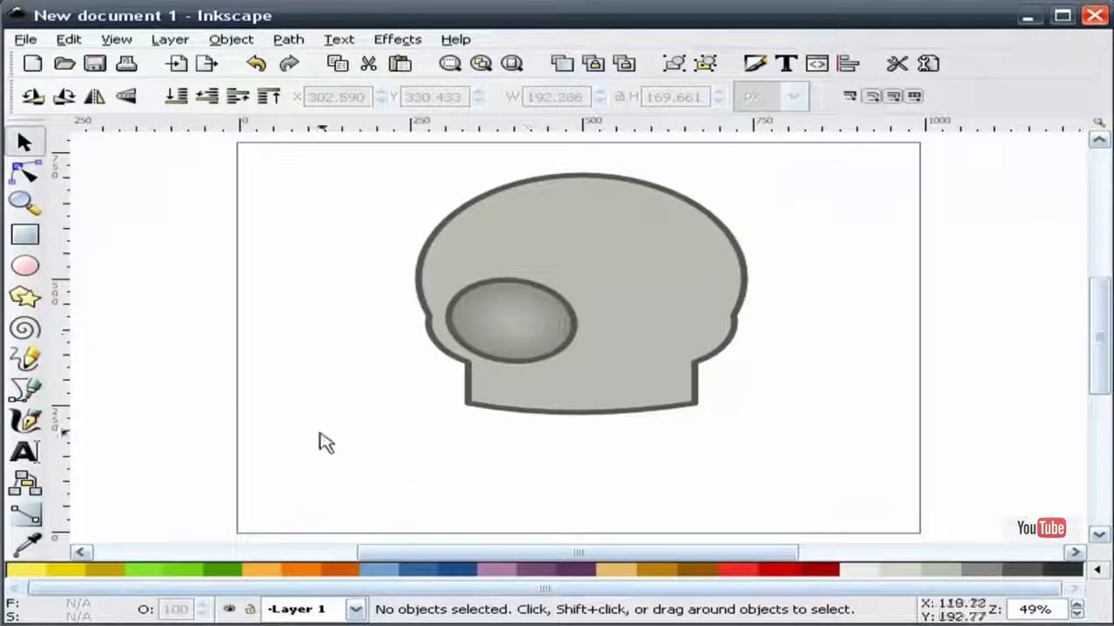
# Step: Duplicate the eye socket, flip the copy horizontally, and move it about 209 px horizontally to the skull's right side
pyautogui.click(527, 310)
pyautogui.rightClick(527, 310)
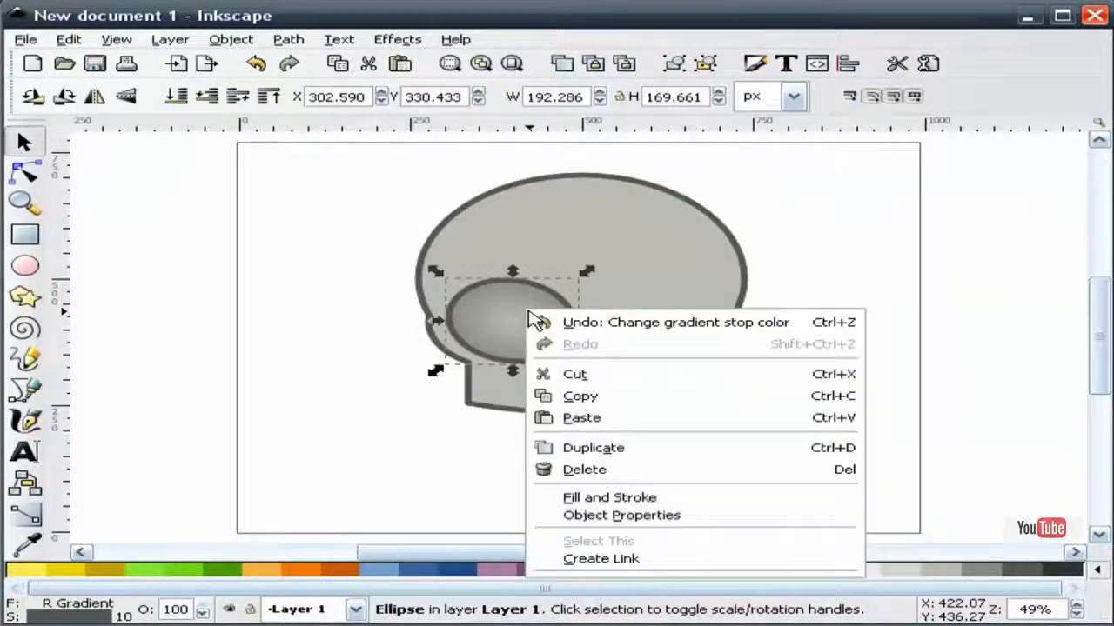
pyautogui.click(591, 448)
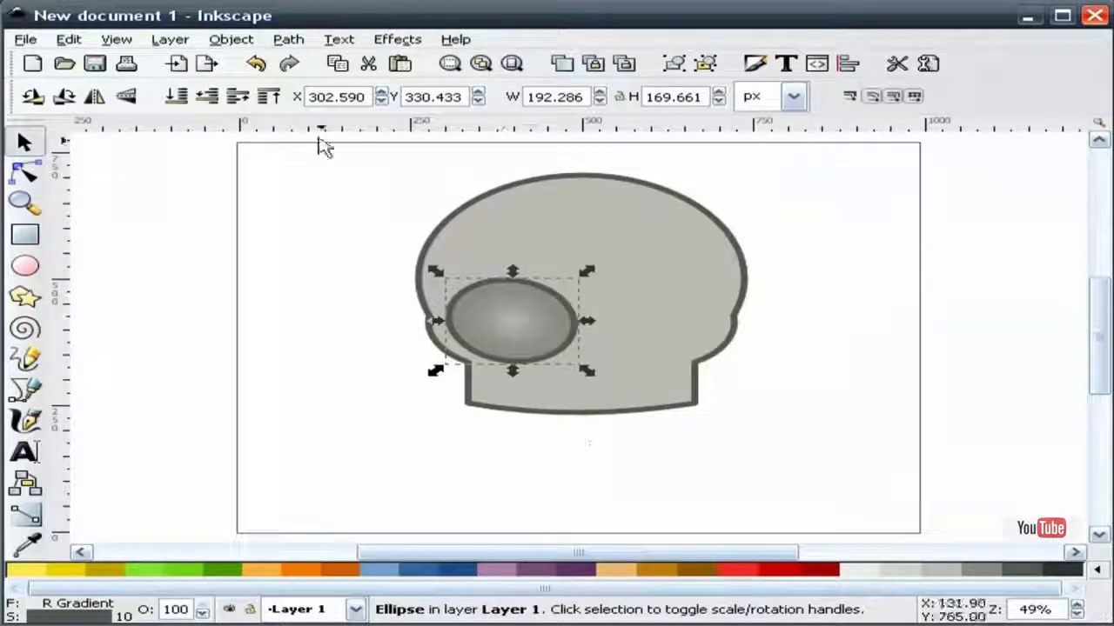
pyautogui.click(94, 97)
pyautogui.moveTo(499, 305); pyautogui.dragTo(662, 315)
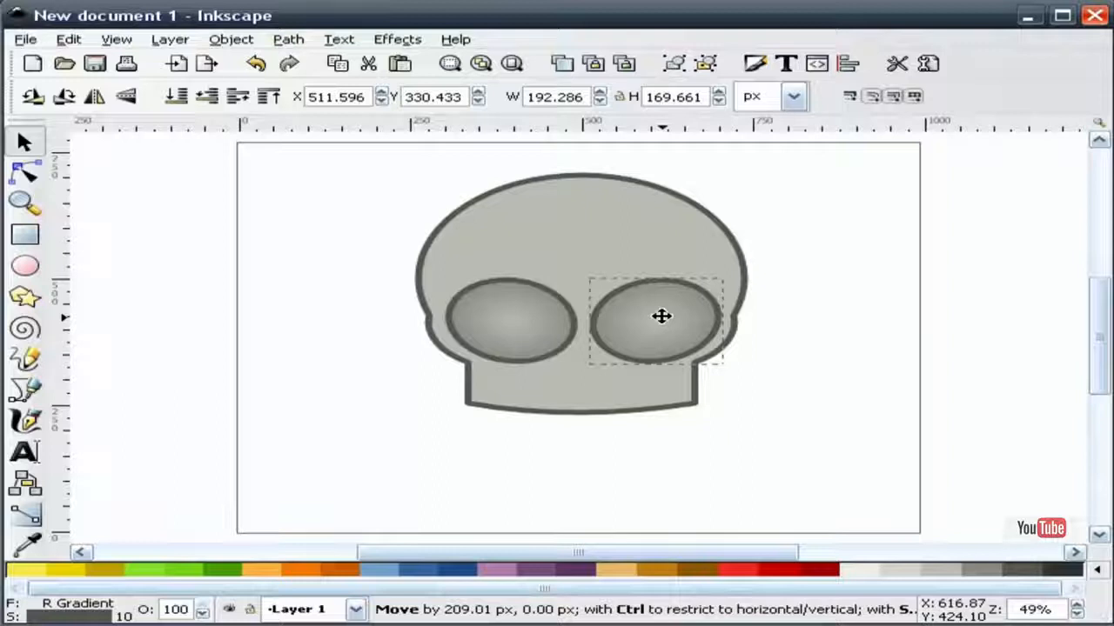
pyautogui.click(841, 304)
# Step: Shift the left eye socket about 4 px to the left, keeping it level with the other socket
pyautogui.click(522, 324)
pyautogui.moveTo(517, 323); pyautogui.dragTo(513, 325)
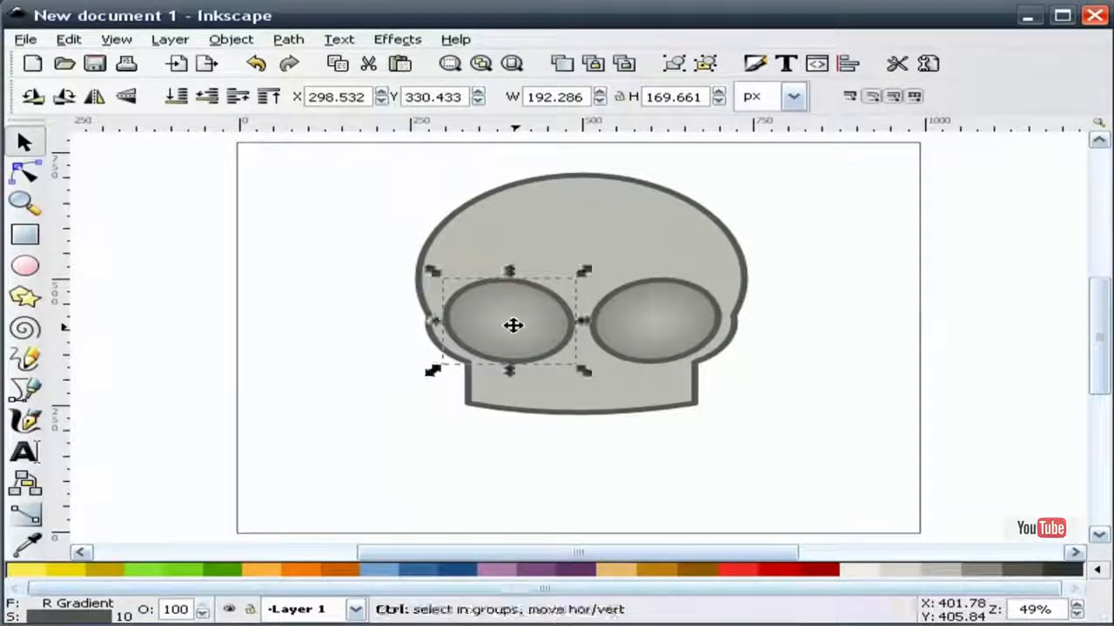
pyautogui.click(835, 296)
# Step: Group the two eye sockets
pyautogui.click(683, 326)
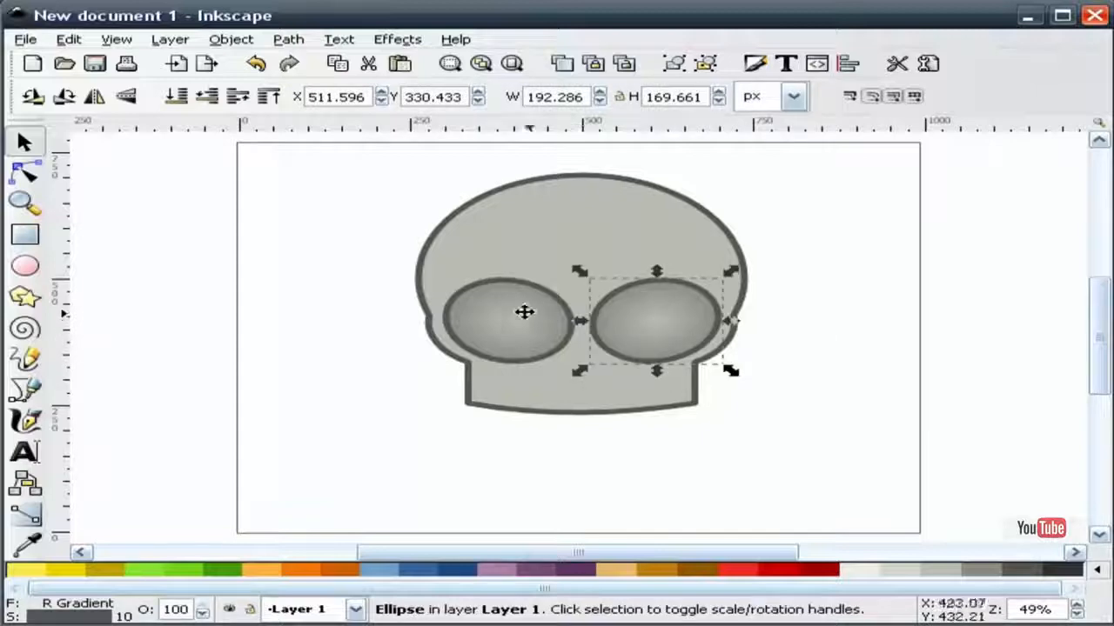
pyautogui.keyDown('shift'); pyautogui.click(514, 312); pyautogui.keyUp('shift')
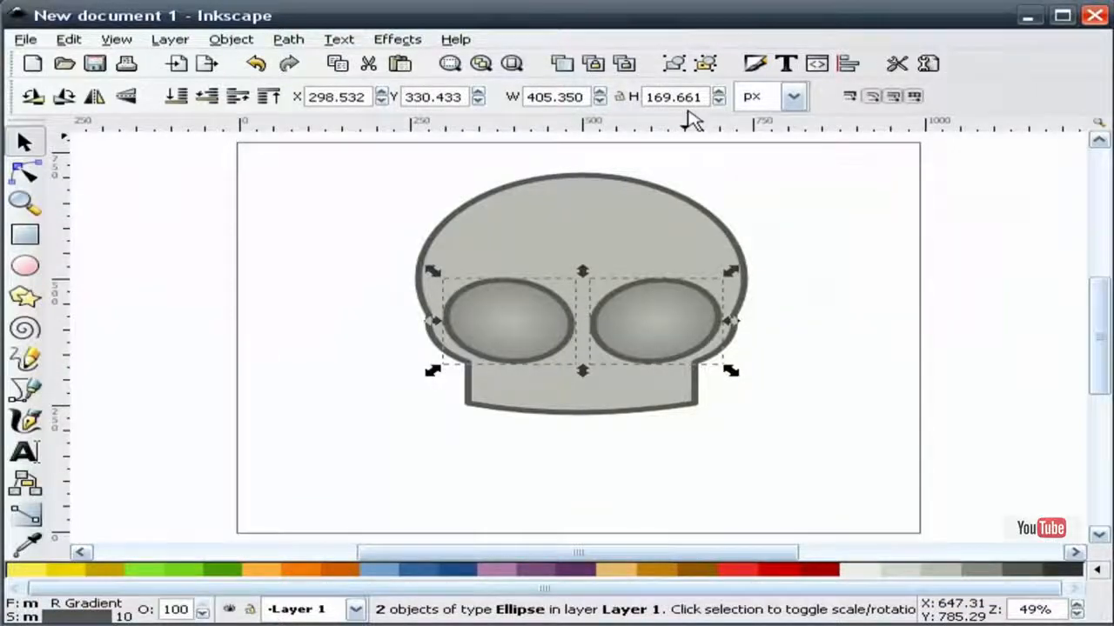
pyautogui.click(672, 64)
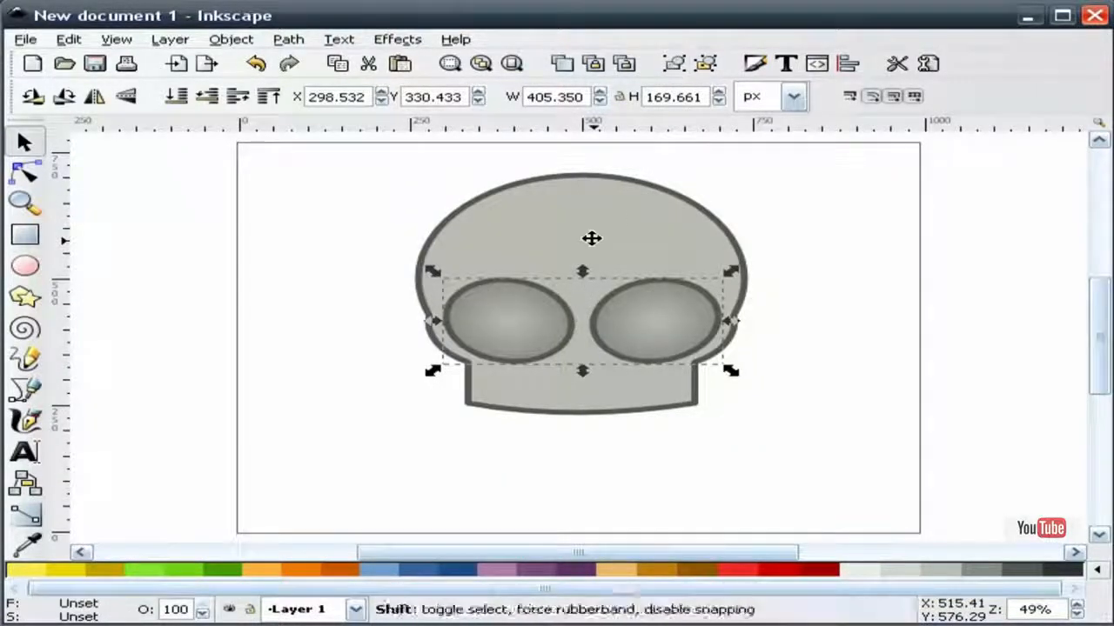
# Step: Center the eye socket group horizontally on the skull, aligning relative to the last selected object
pyautogui.keyDown('shift'); pyautogui.click(592, 238); pyautogui.keyUp('shift')
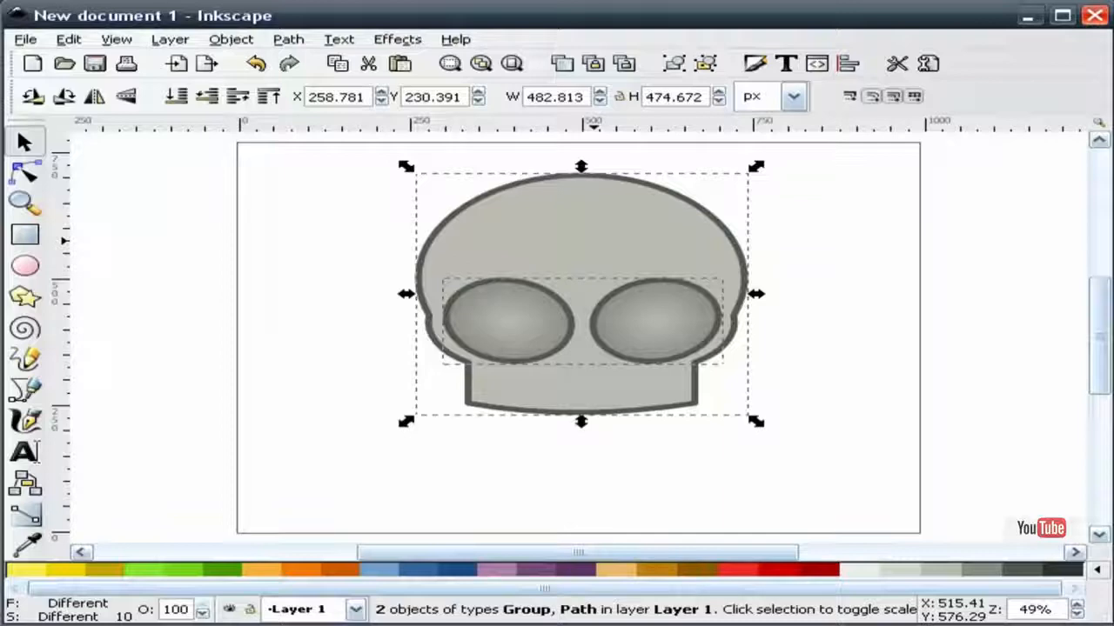
pyautogui.click(846, 64)
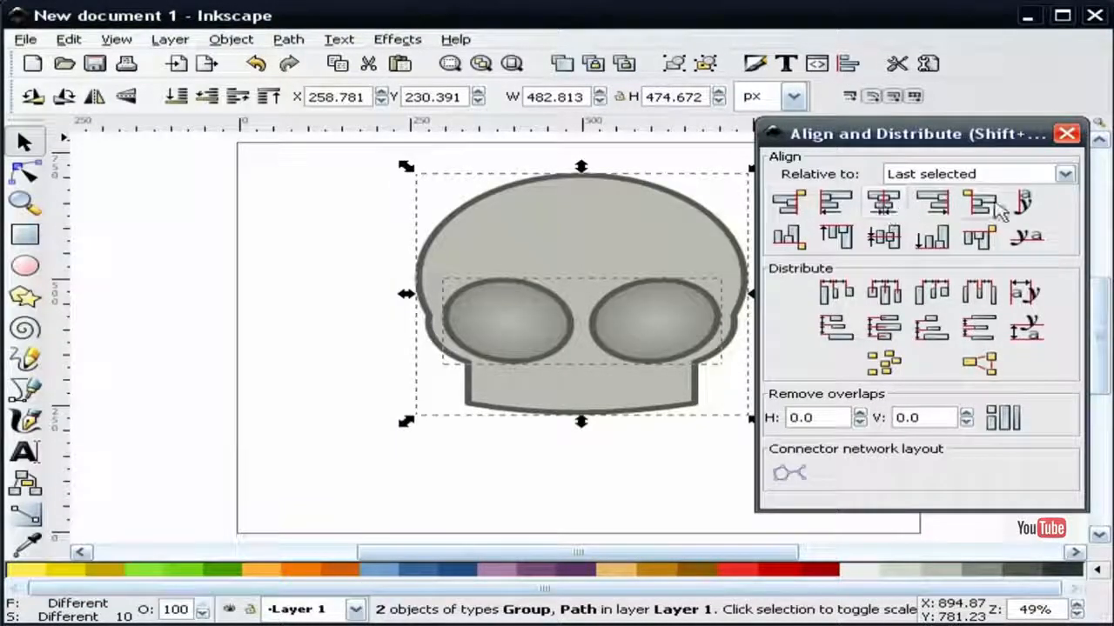
pyautogui.click(1067, 133)
pyautogui.click(957, 229)
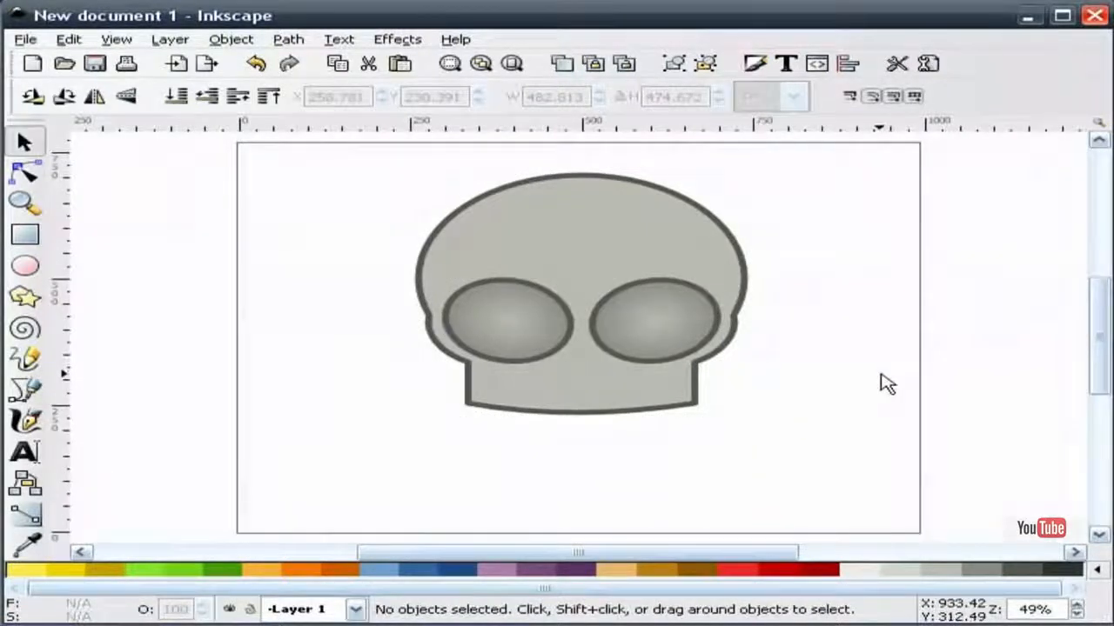
pyautogui.click(661, 303)
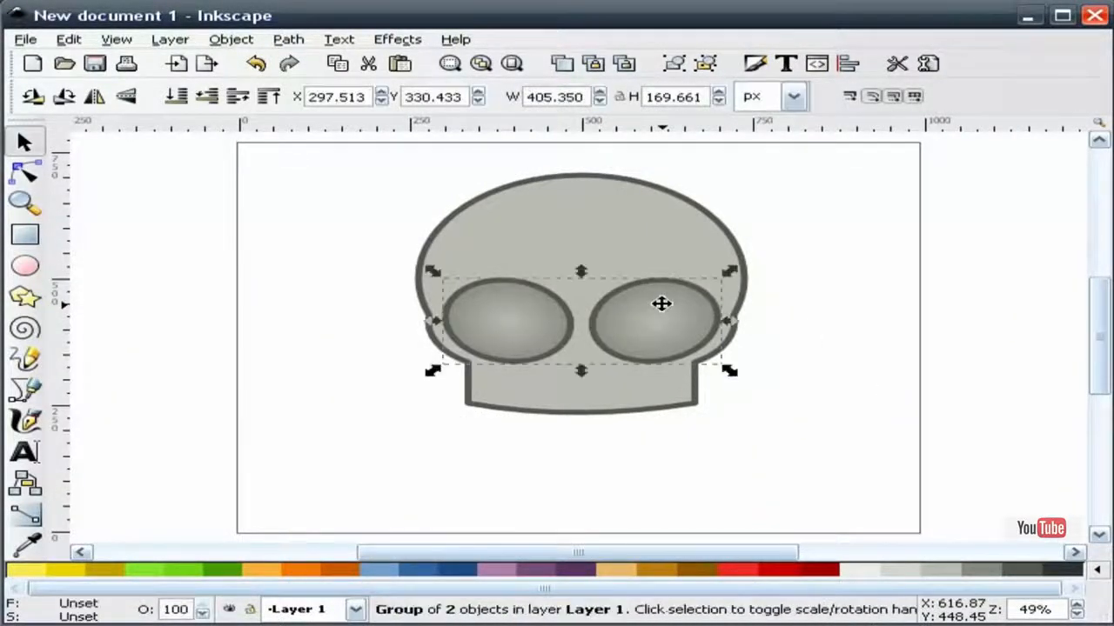
pyautogui.click(838, 345)
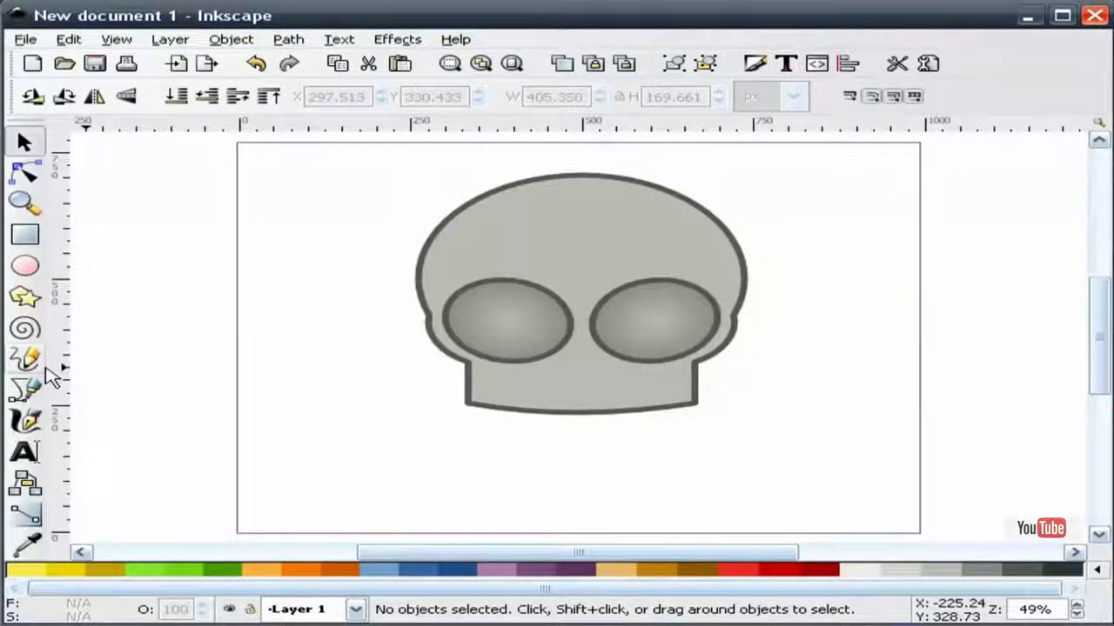
# Step: Draw a straight vertical line about 51 px long, rising from the left part of the jaw's bottom edge
pyautogui.click(25, 390)
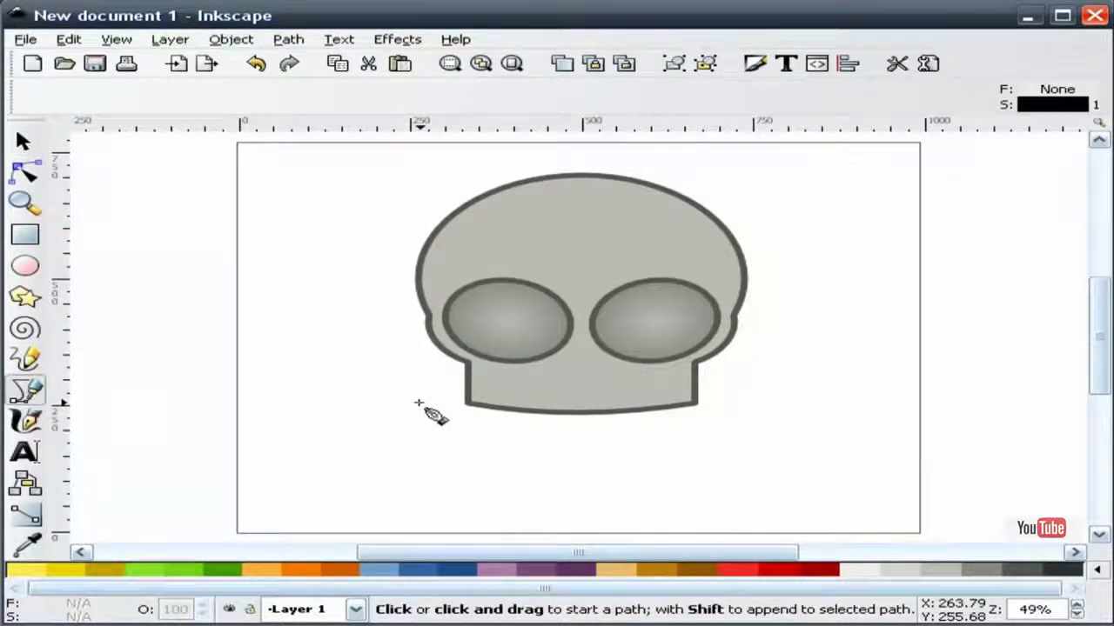
pyautogui.click(498, 407)
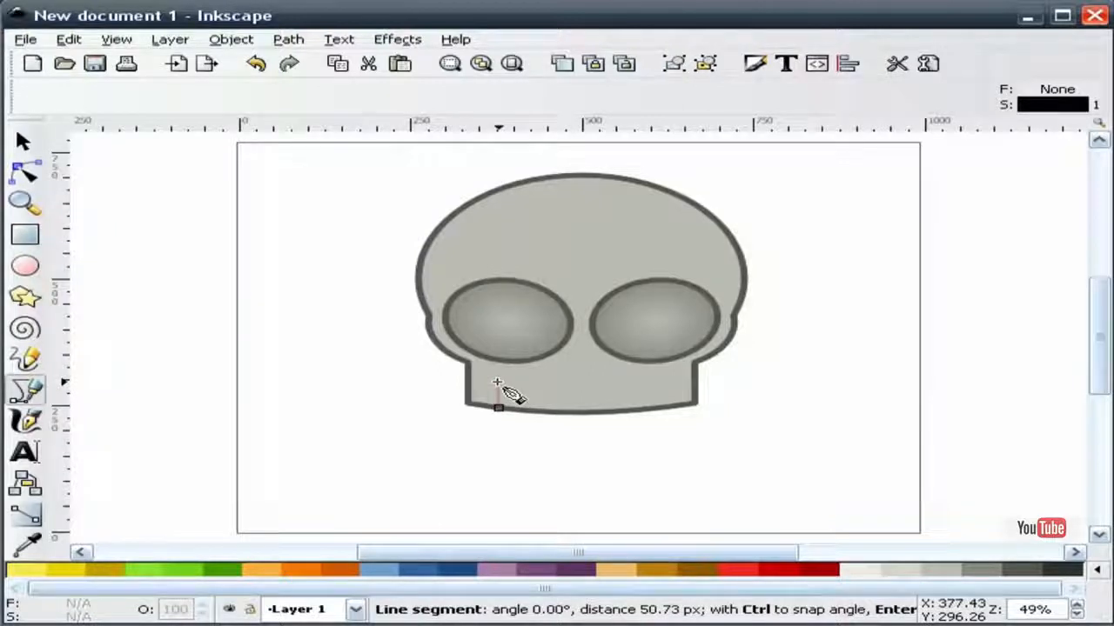
pyautogui.rightClick(499, 387)
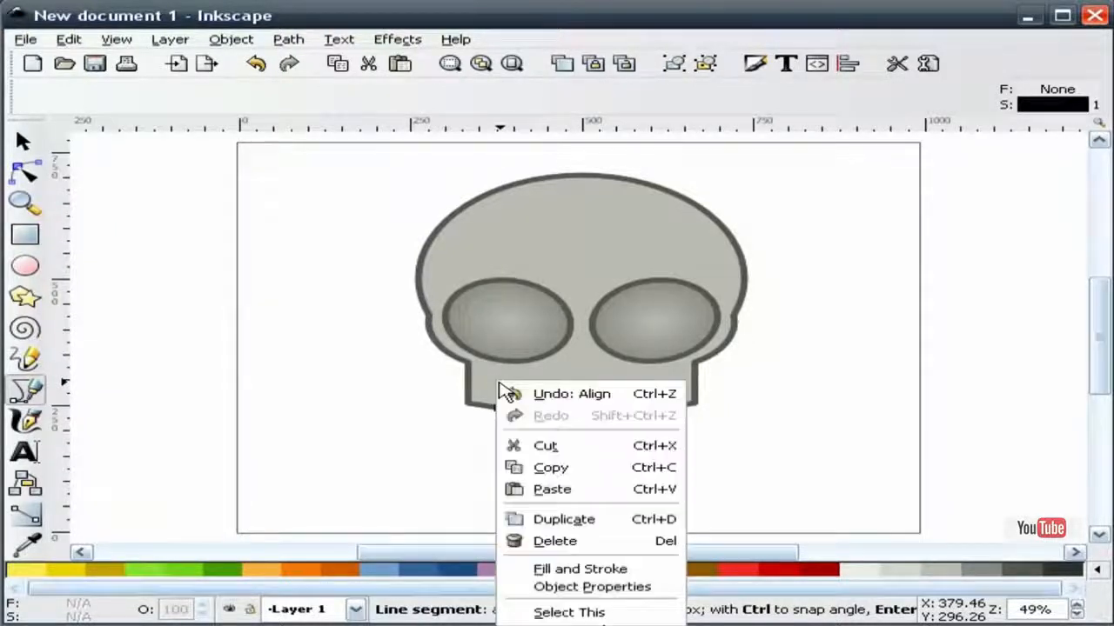
pyautogui.click(323, 371)
pyautogui.press('Return')
pyautogui.click(25, 149)
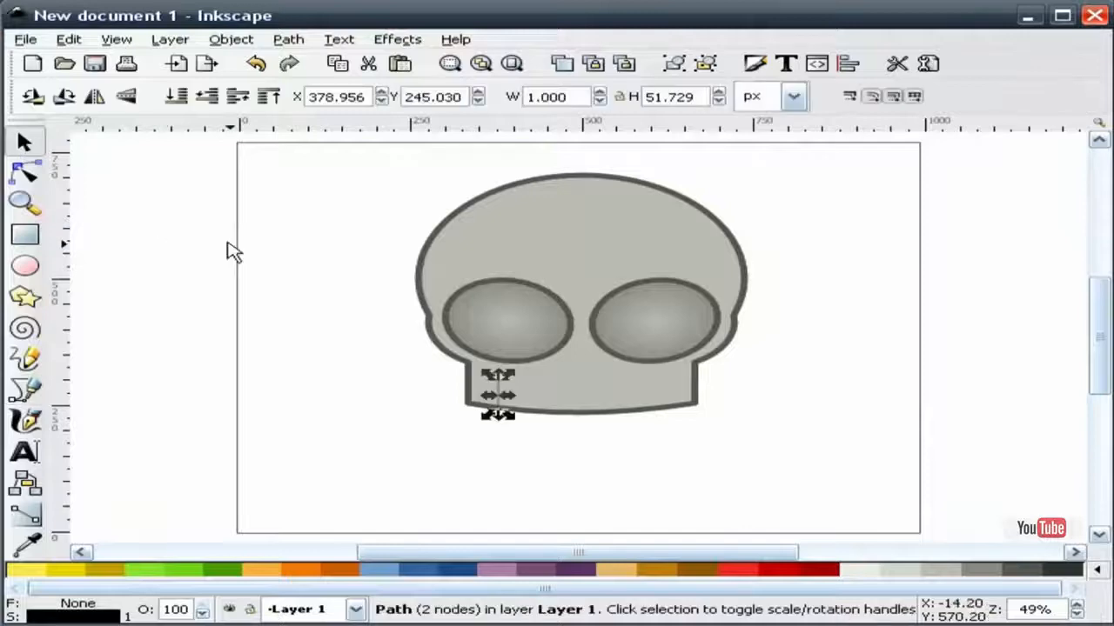
pyautogui.click(163, 223)
# Step: Give the jaw line a 10 px stroke with a round join and round caps
pyautogui.click(498, 396)
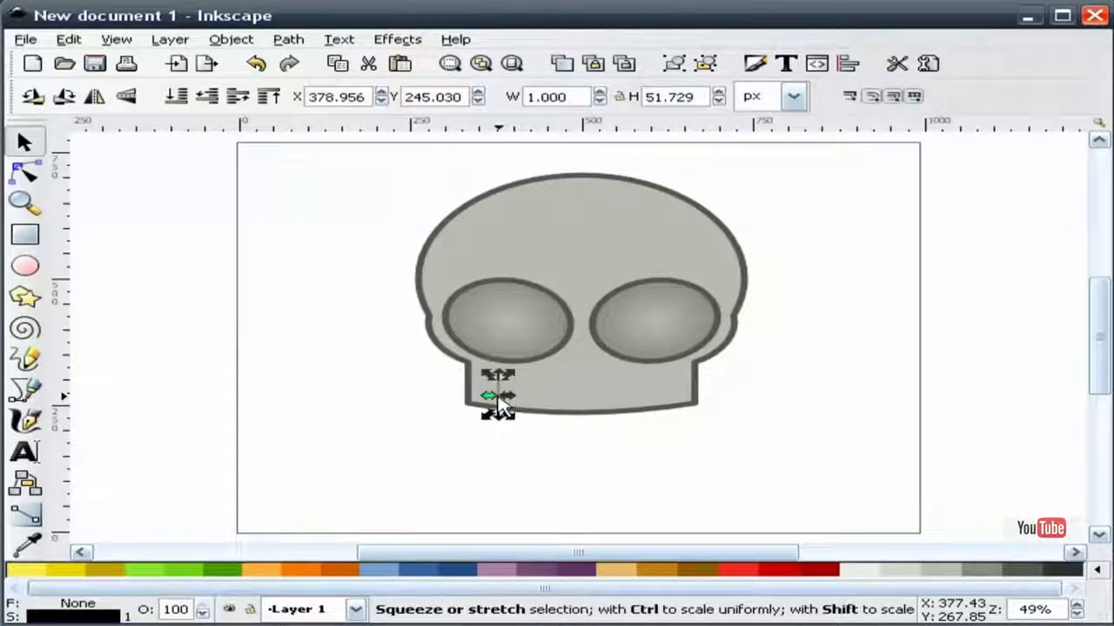
pyautogui.click(756, 65)
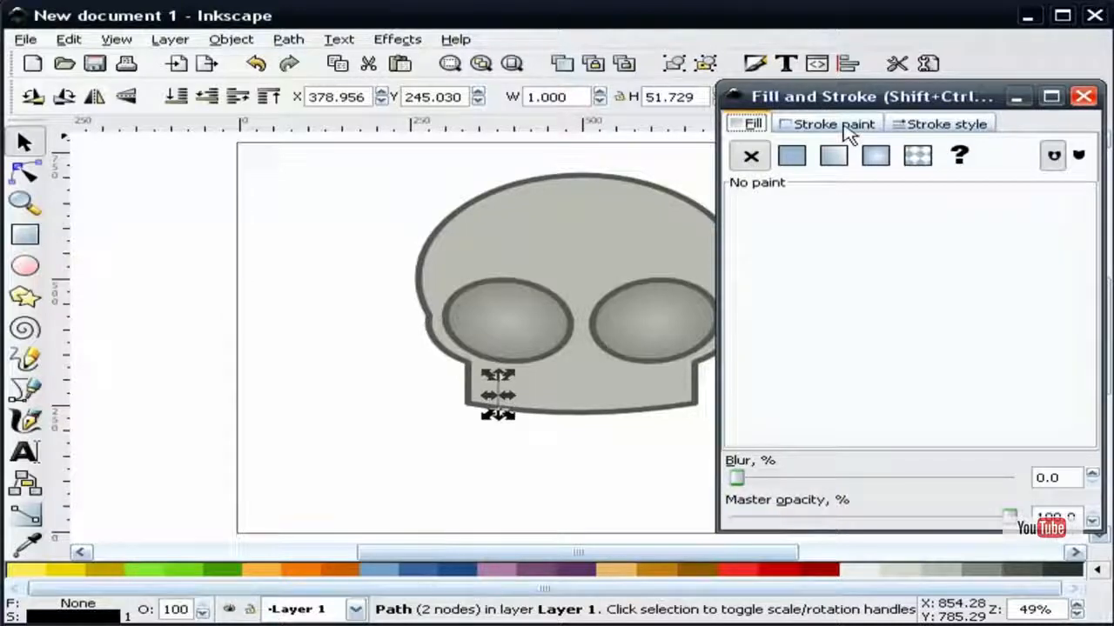
pyautogui.click(929, 126)
pyautogui.moveTo(905, 153); pyautogui.dragTo(819, 164)
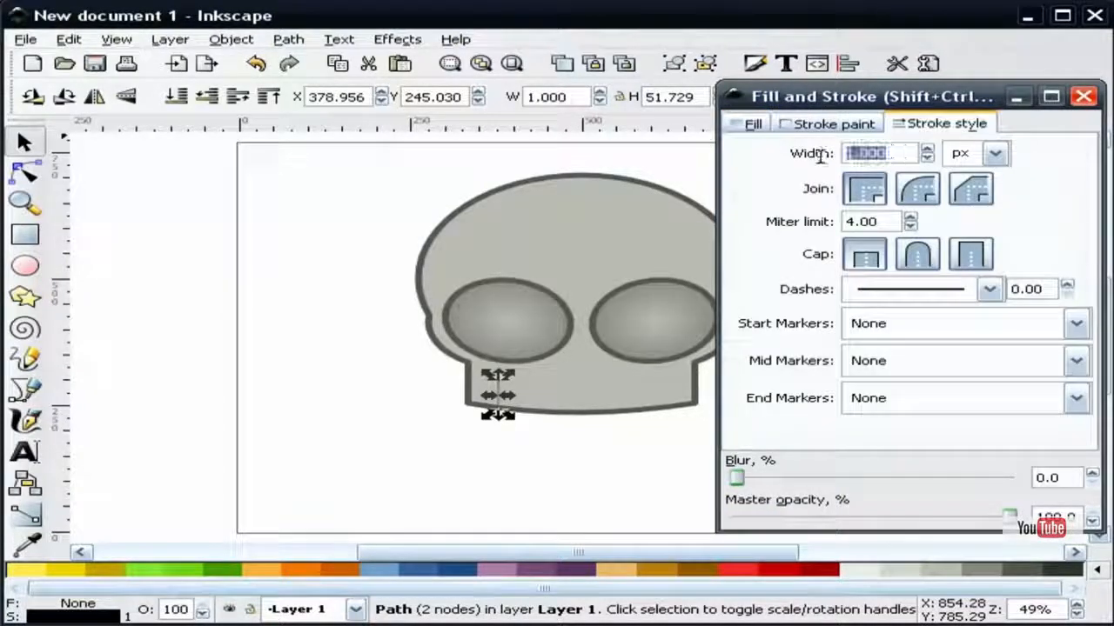
pyautogui.click(931, 196)
pyautogui.click(922, 195)
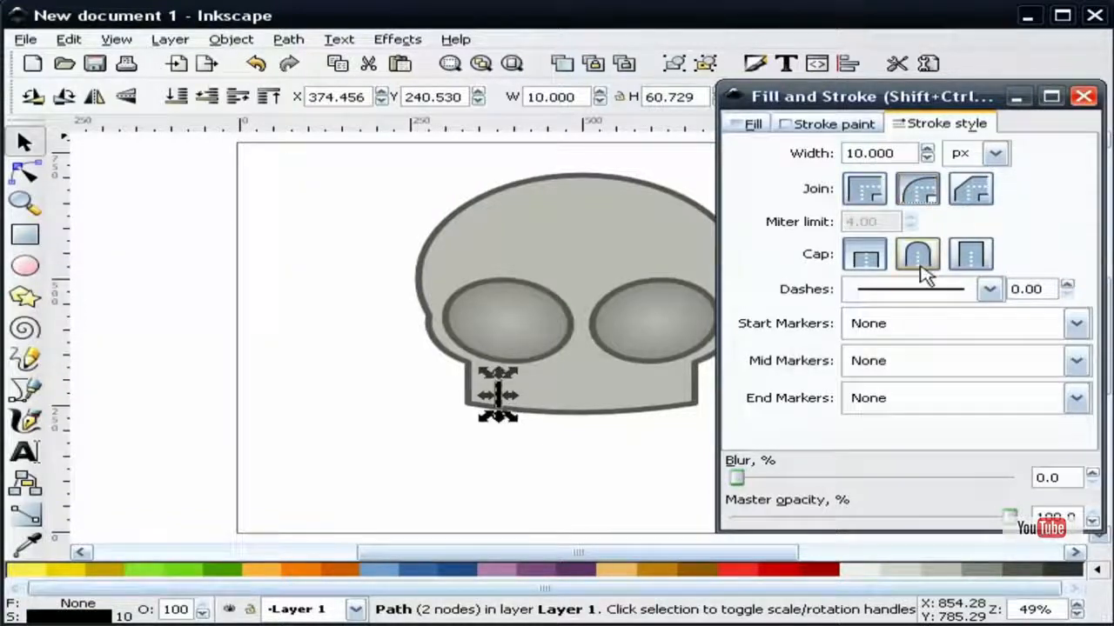
pyautogui.click(928, 261)
pyautogui.click(1083, 96)
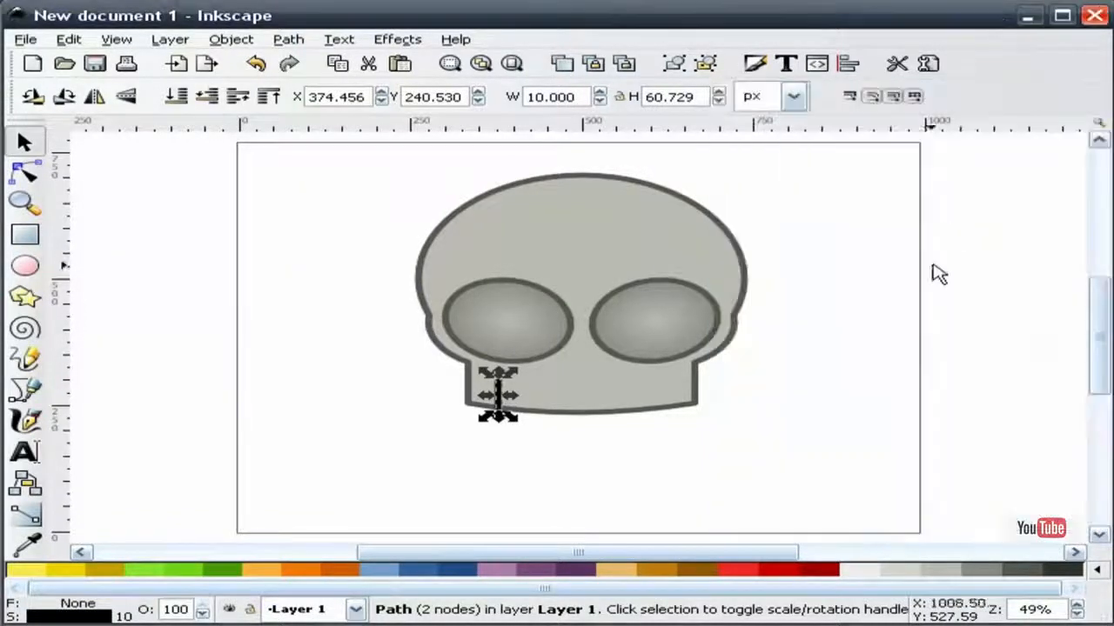
pyautogui.press('Escape')
# Step: Change the jaw line's stroke color to the dark gray of the skull outline
pyautogui.click(500, 397)
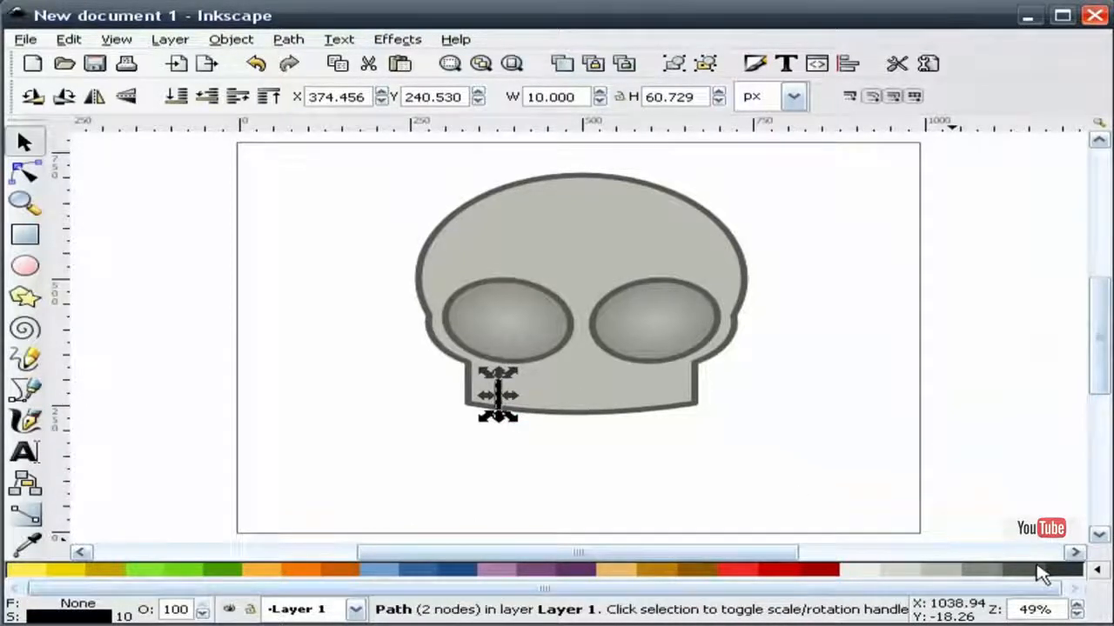
pyautogui.moveTo(1031, 578)
pyautogui.mouseDown()
pyautogui.moveTo(248, 517)
pyautogui.moveTo(69, 616)
pyautogui.mouseUp()
pyautogui.click(214, 450)
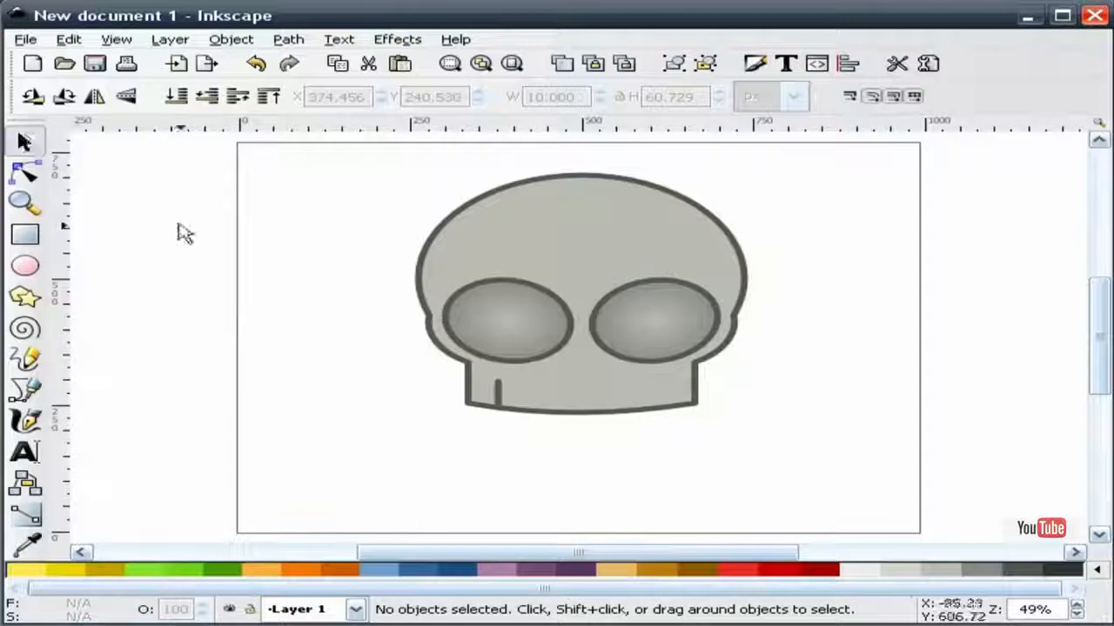
# Step: Move the vertical tooth line about 8 px to the right along the jaw
pyautogui.click(497, 395)
pyautogui.moveTo(497, 395); pyautogui.dragTo(510, 396)
pyautogui.click(534, 460)
# Step: Duplicate the tooth line and place the copy about 57 px to the right at the same height
pyautogui.rightClick(510, 397)
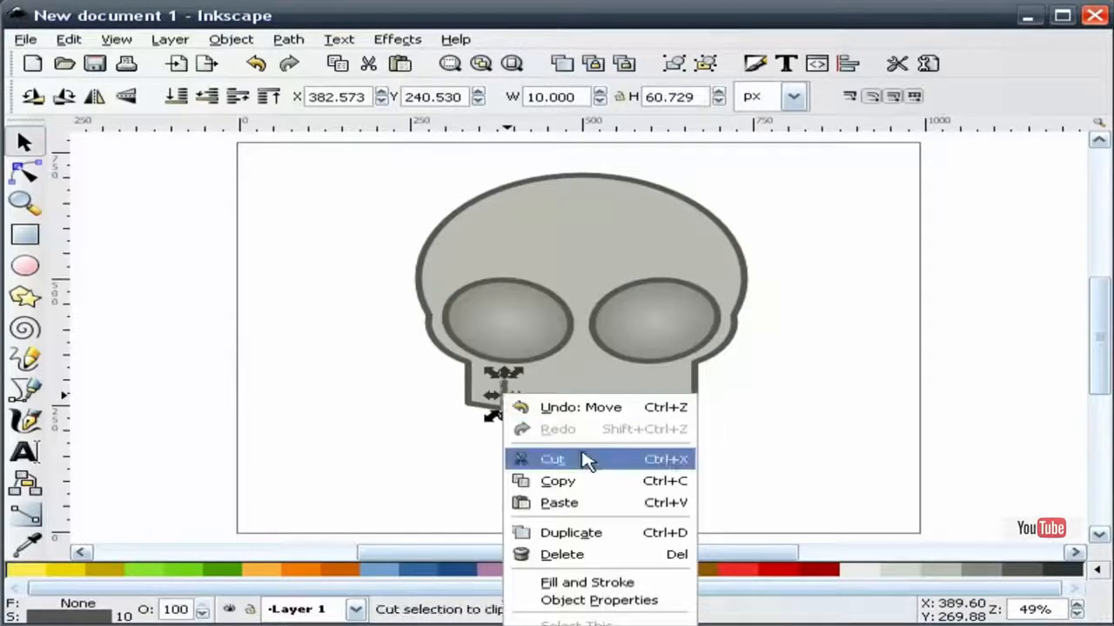
pyautogui.click(557, 480)
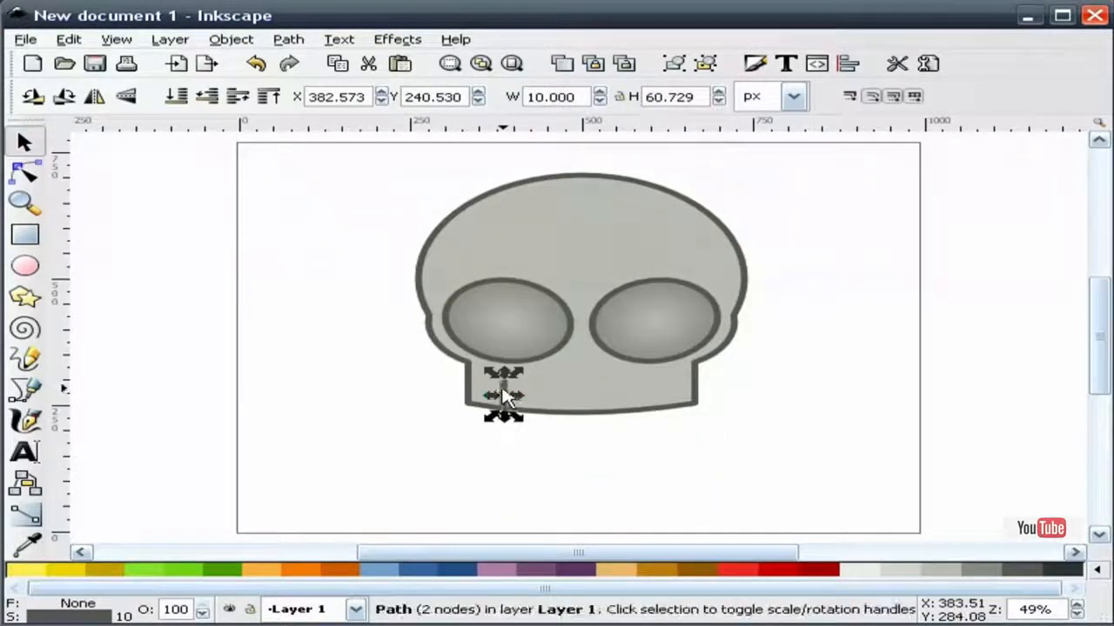
pyautogui.moveTo(504, 389); pyautogui.dragTo(552, 393)
pyautogui.press('Escape')
# Step: Duplicate the second tooth line and place the copy about 79 px to the right at the same height
pyautogui.rightClick(544, 397)
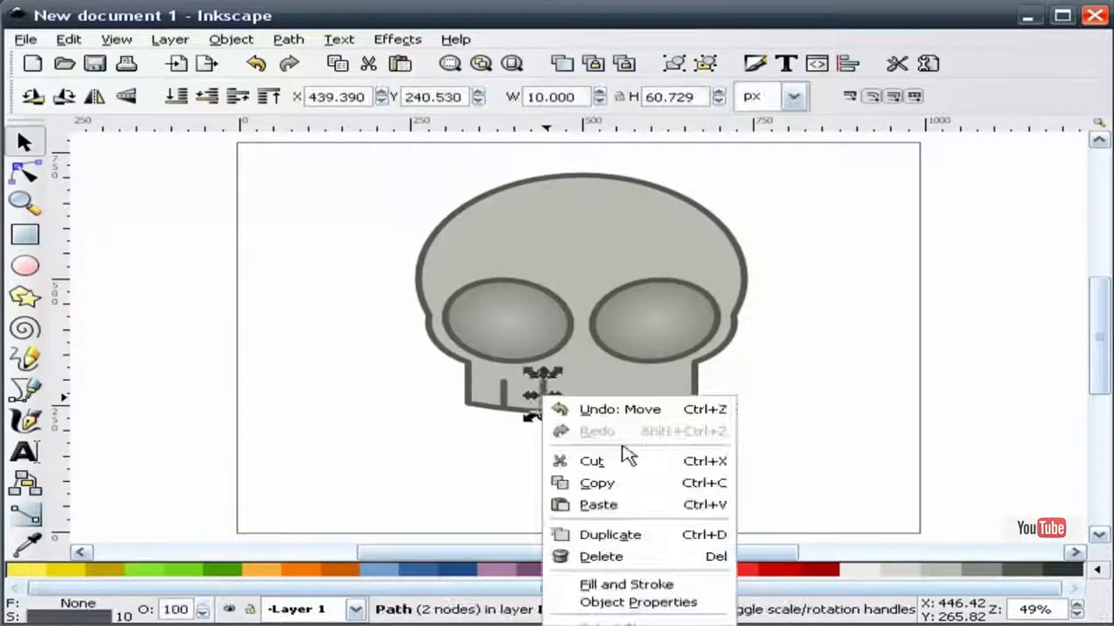
pyautogui.click(624, 534)
pyautogui.moveTo(545, 387); pyautogui.dragTo(600, 391)
pyautogui.press('Escape')
pyautogui.click(597, 394)
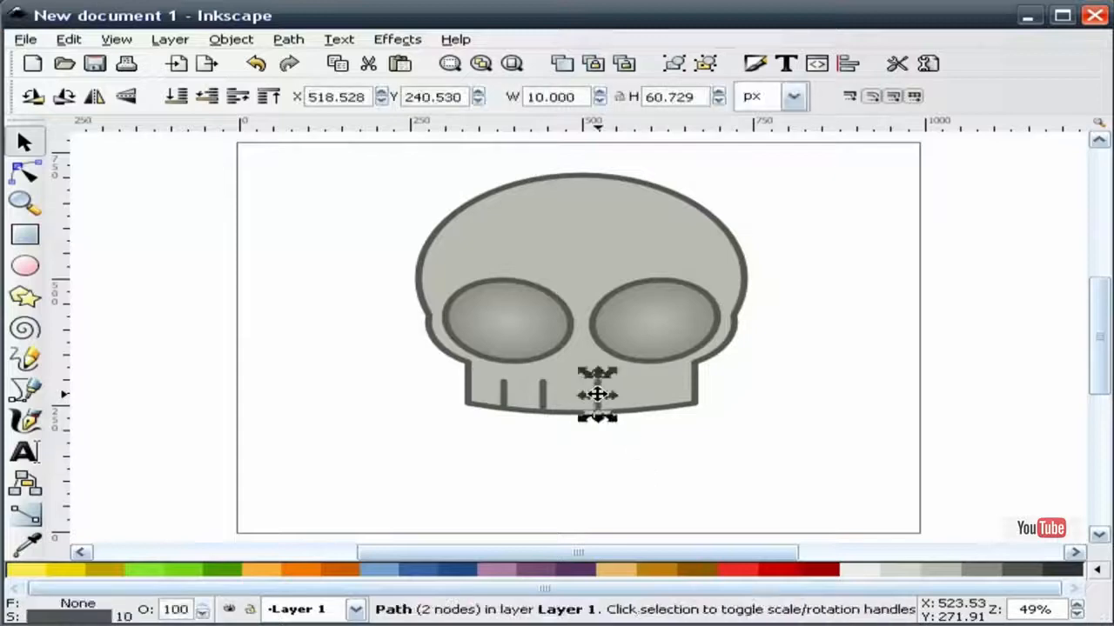
# Step: Duplicate the third tooth line and place the copy about 75 px to the right at the same height
pyautogui.rightClick(597, 394)
pyautogui.click(666, 527)
pyautogui.moveTo(596, 389); pyautogui.dragTo(648, 390)
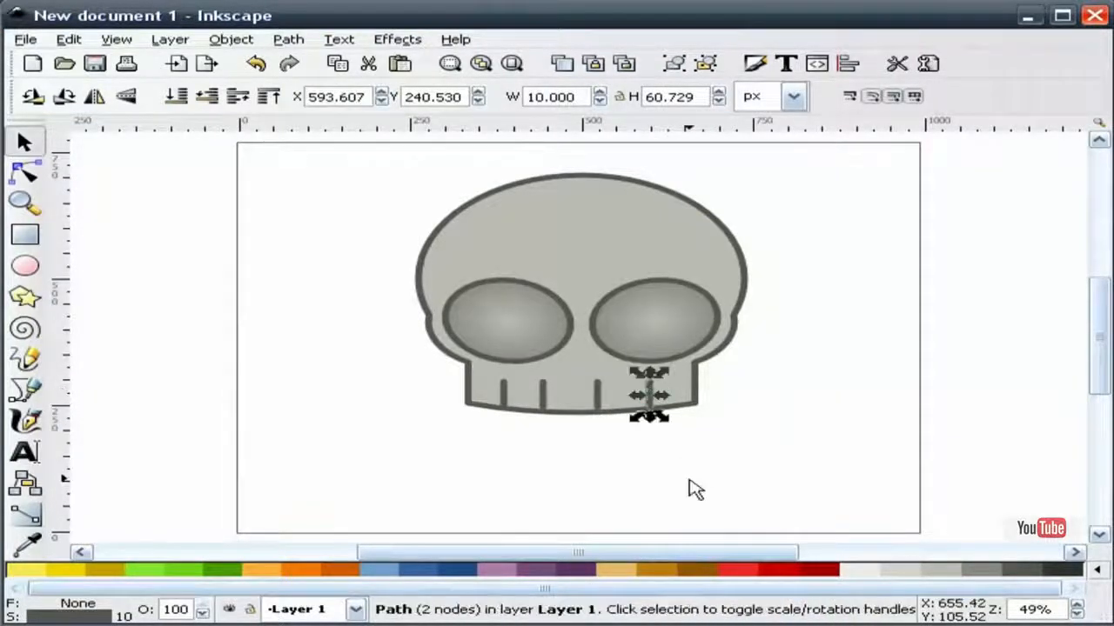
pyautogui.click(695, 490)
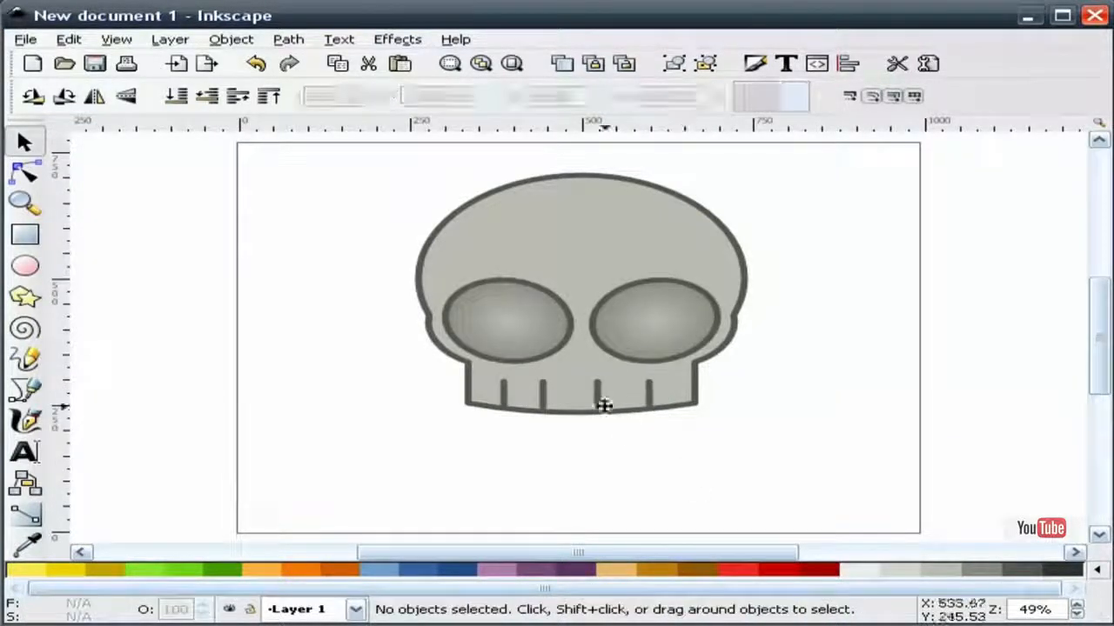
pyautogui.click(542, 398)
pyautogui.moveTo(542, 397); pyautogui.dragTo(556, 388)
pyautogui.click(255, 63)
pyautogui.click(256, 255)
# Step: Move the second tooth line about 10 px to the right, keeping its height
pyautogui.click(540, 388)
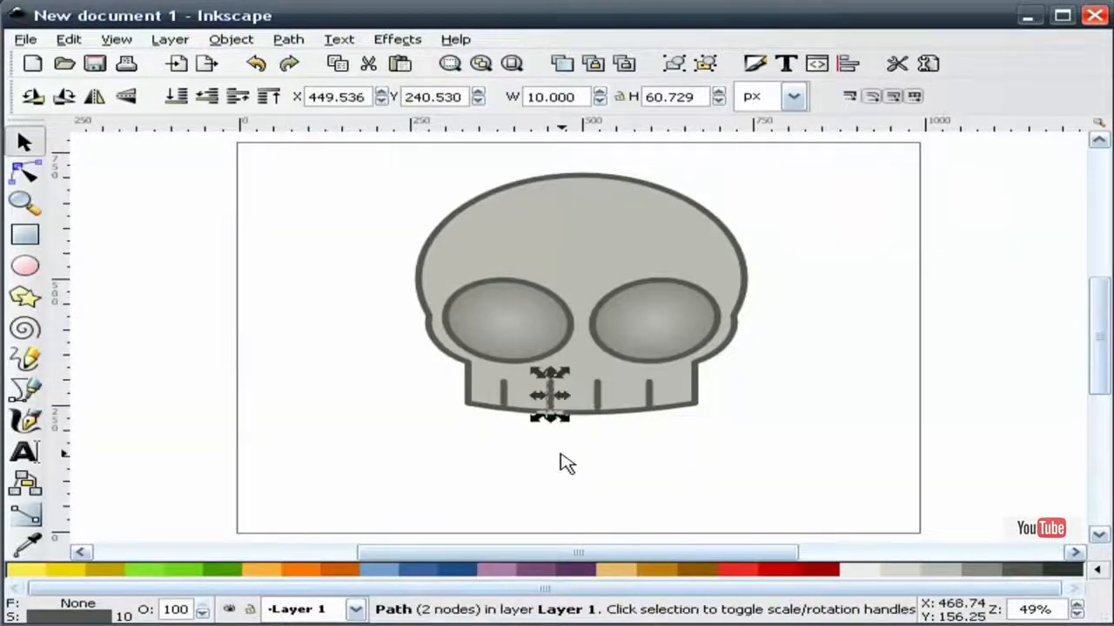
pyautogui.click(561, 462)
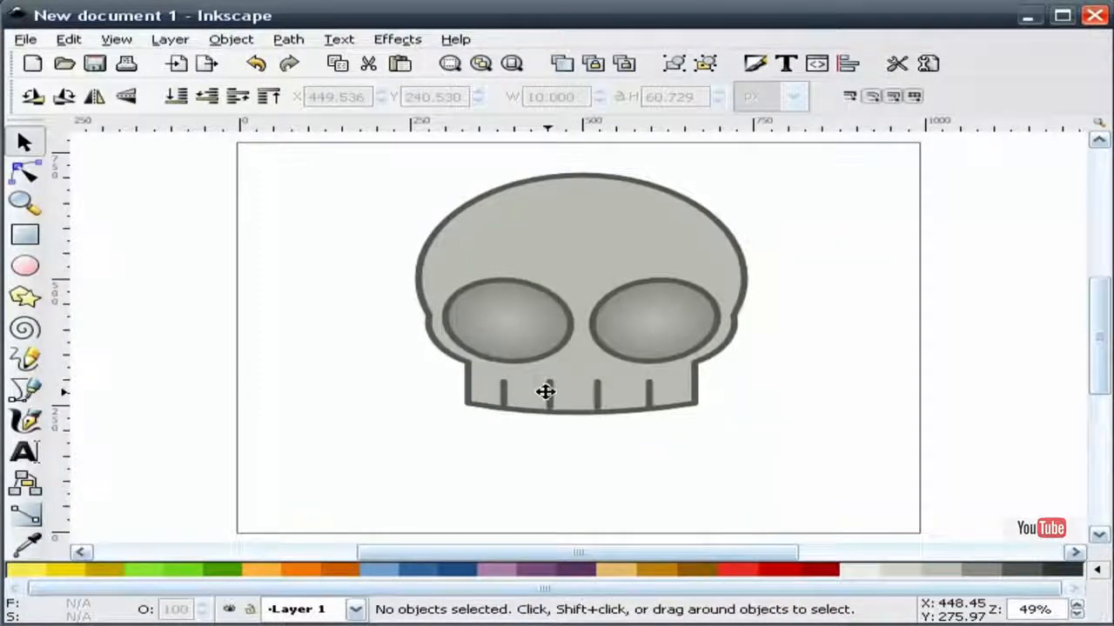
# Step: Distribute the four tooth lines so that their centers are equally spaced horizontally
pyautogui.moveTo(403, 419); pyautogui.dragTo(788, 380)
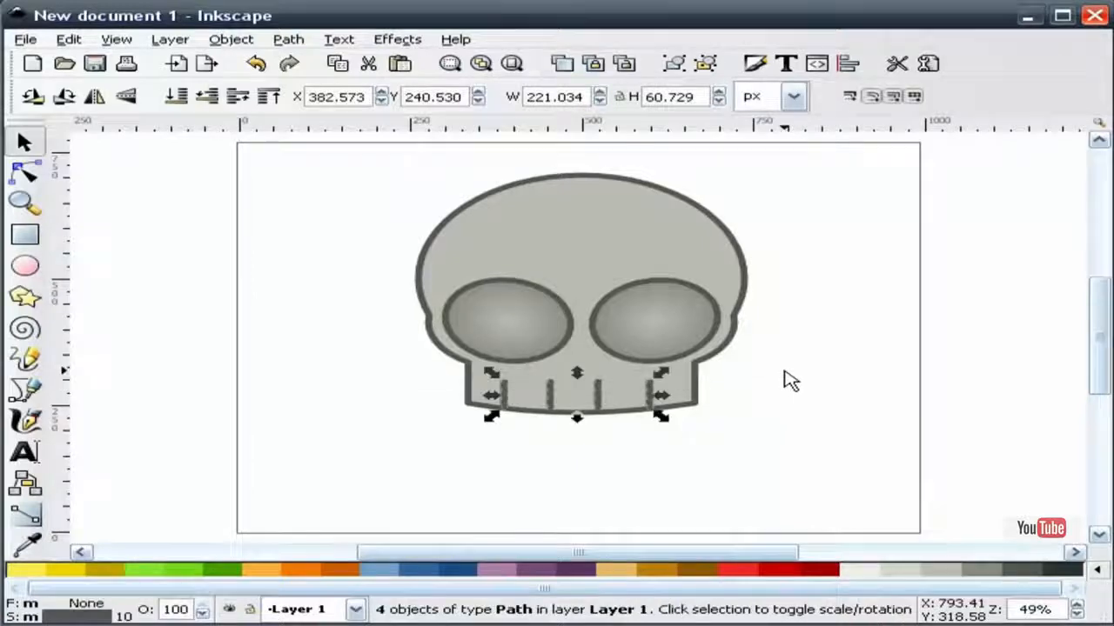
pyautogui.click(851, 70)
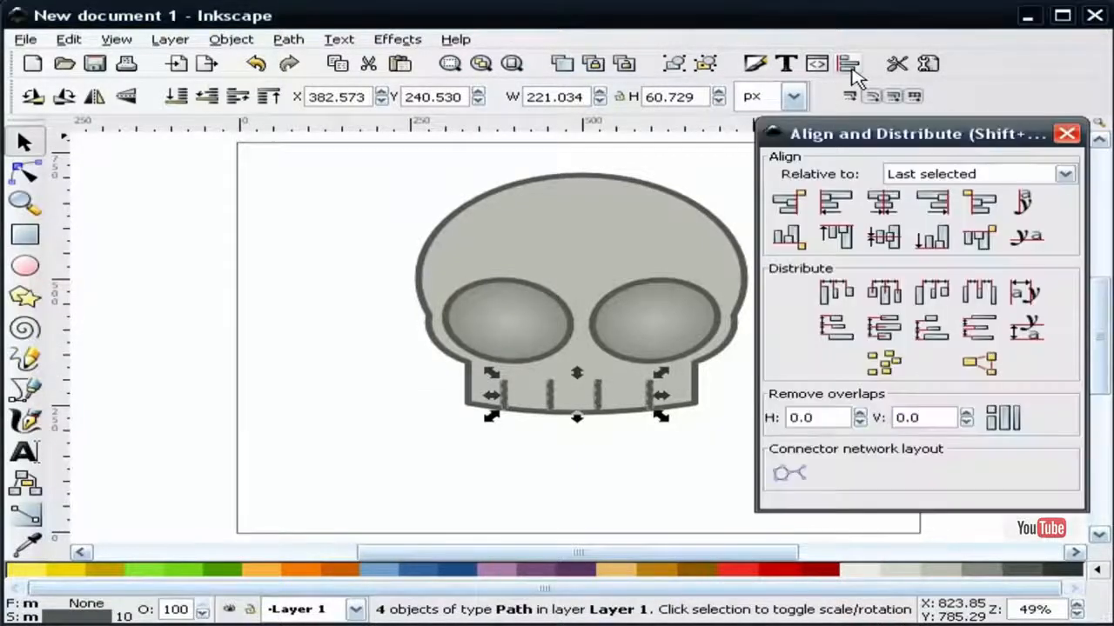
pyautogui.click(884, 295)
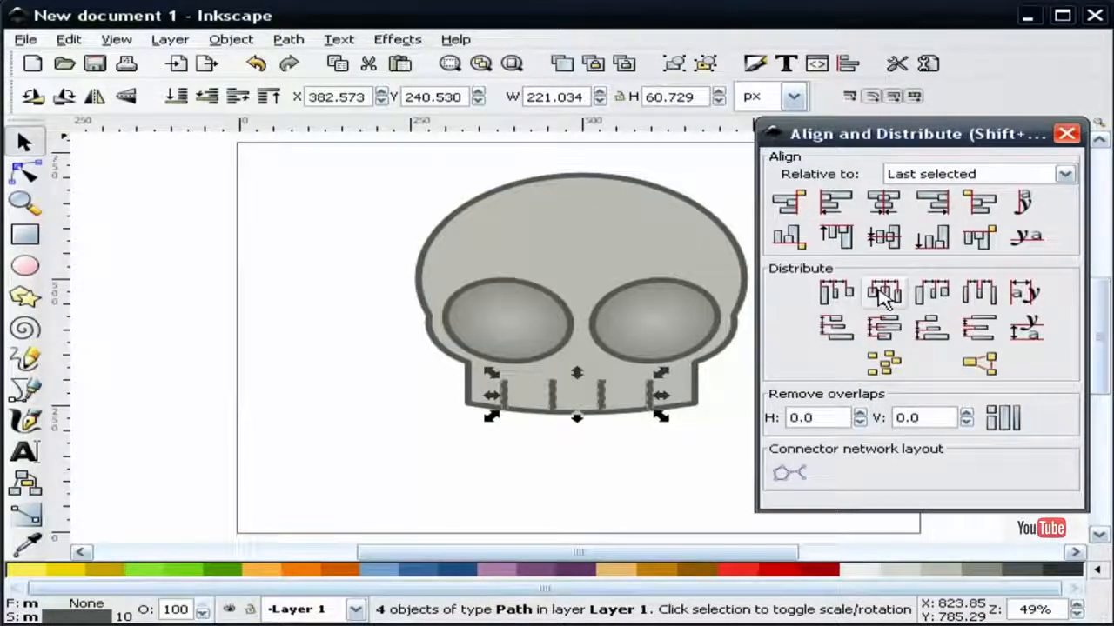
pyautogui.click(1066, 133)
pyautogui.click(920, 336)
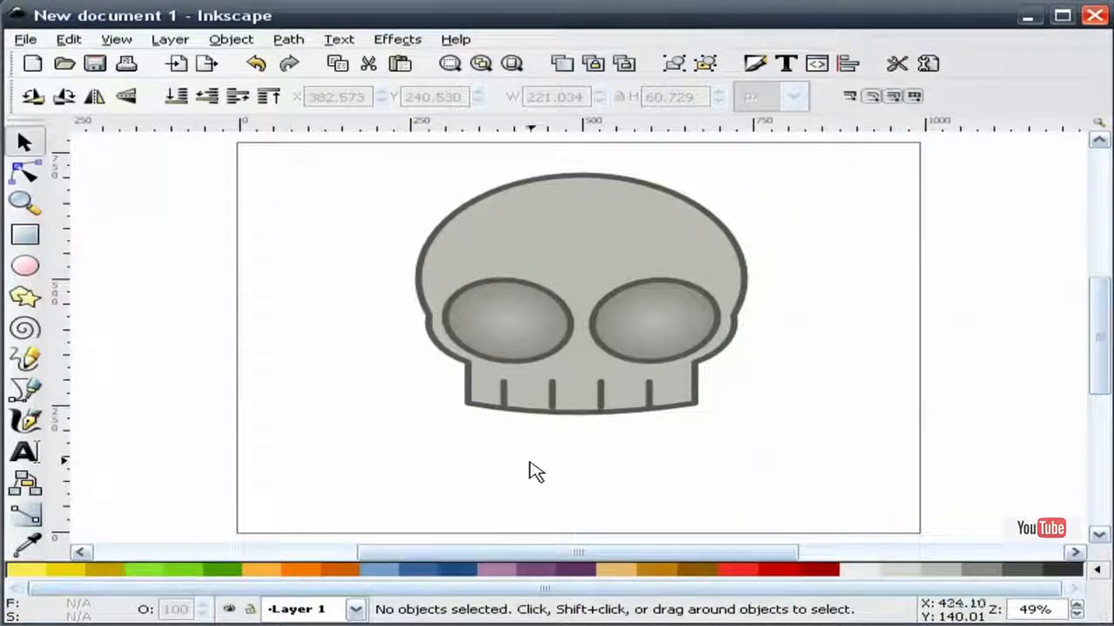
# Step: Group the four tooth lines into a single object
pyautogui.moveTo(469, 432); pyautogui.dragTo(654, 386)
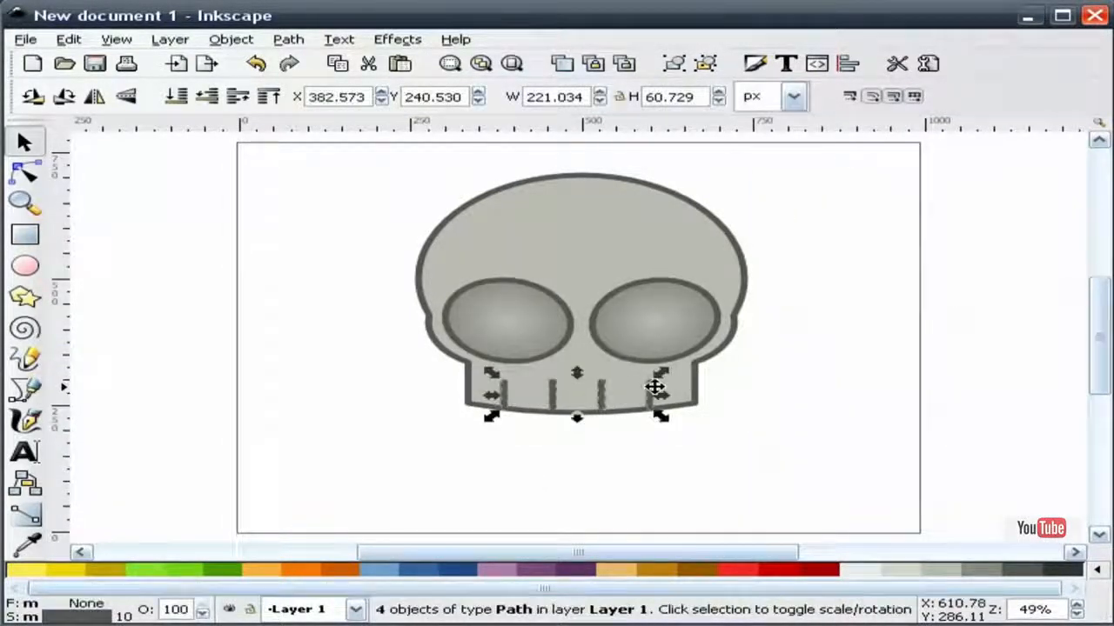
pyautogui.click(636, 460)
pyautogui.moveTo(468, 432); pyautogui.dragTo(683, 369)
pyautogui.click(675, 64)
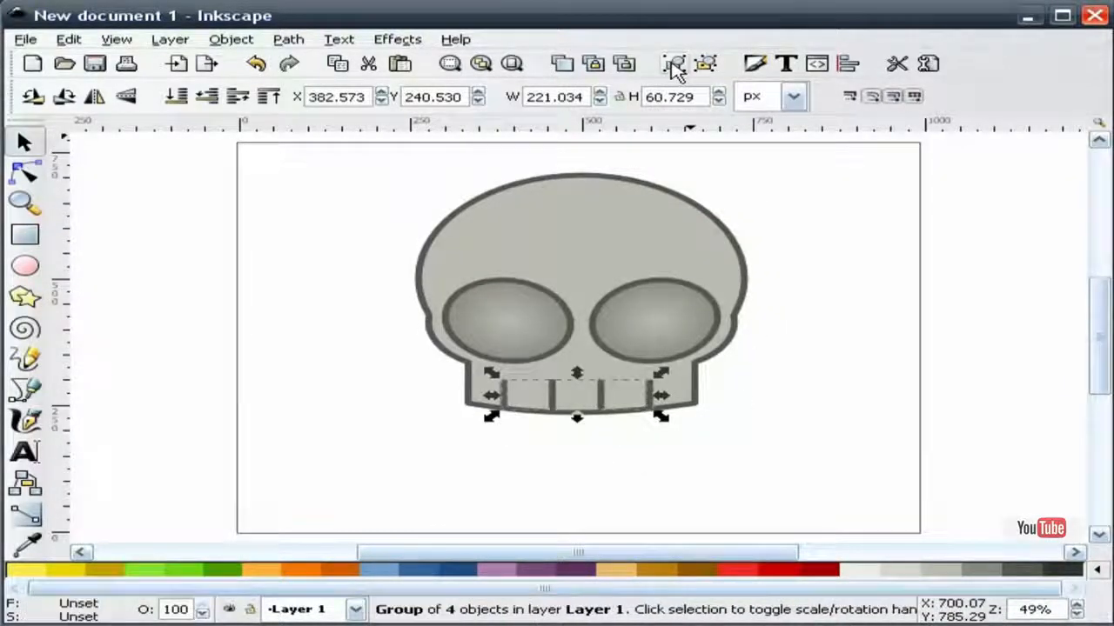
# Step: Center the tooth line group horizontally on the skull shape, aligning relative to the last selected object
pyautogui.keyDown('shift'); pyautogui.click(597, 228); pyautogui.keyUp('shift')
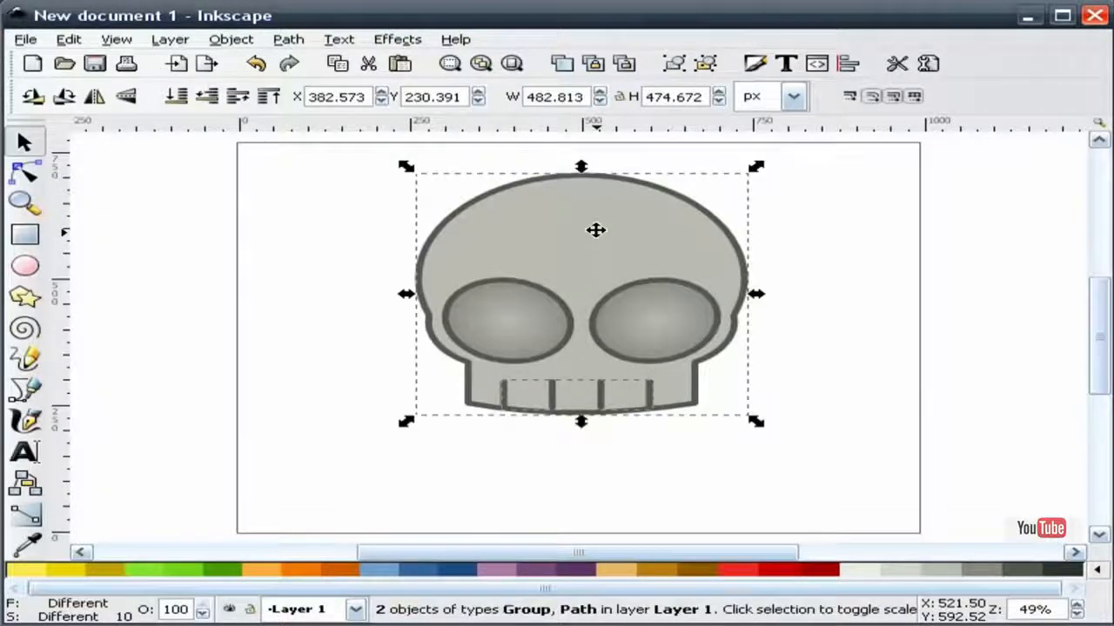
pyautogui.click(848, 65)
pyautogui.click(892, 211)
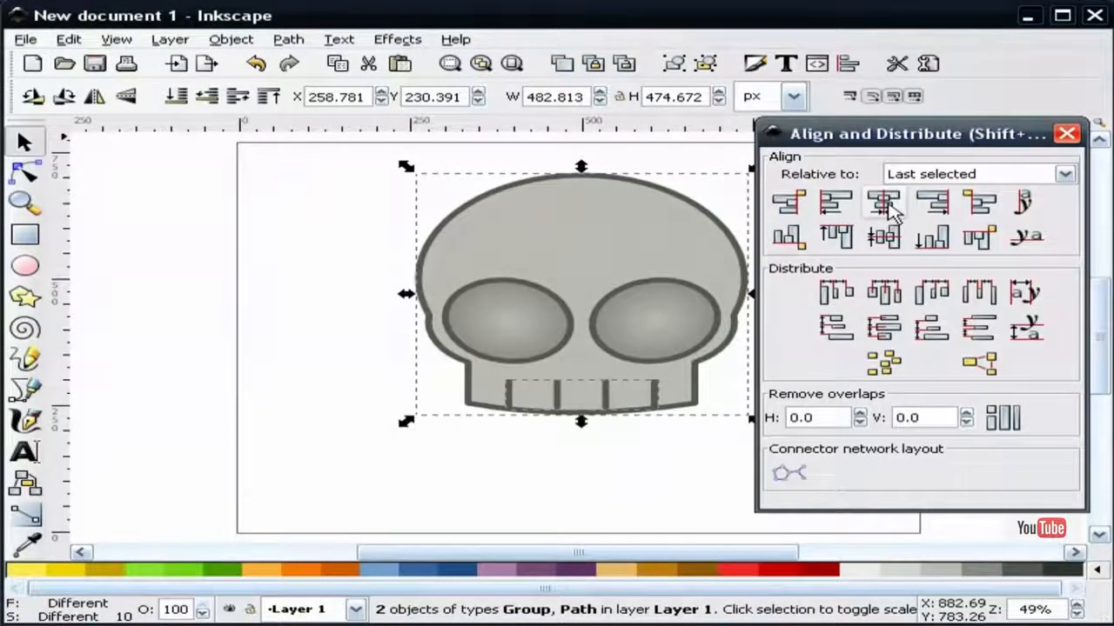
pyautogui.click(1067, 135)
pyautogui.click(875, 354)
# Step: Ungroup the tooth lines and move the two middle ones down about 8 px
pyautogui.click(605, 395)
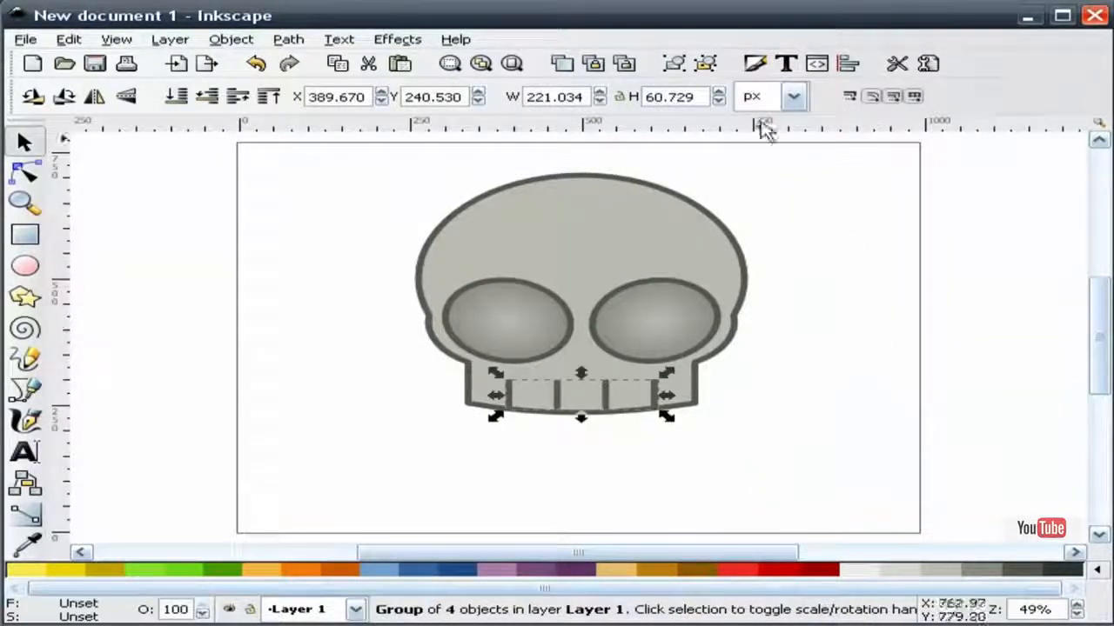
pyautogui.click(874, 339)
pyautogui.click(604, 398)
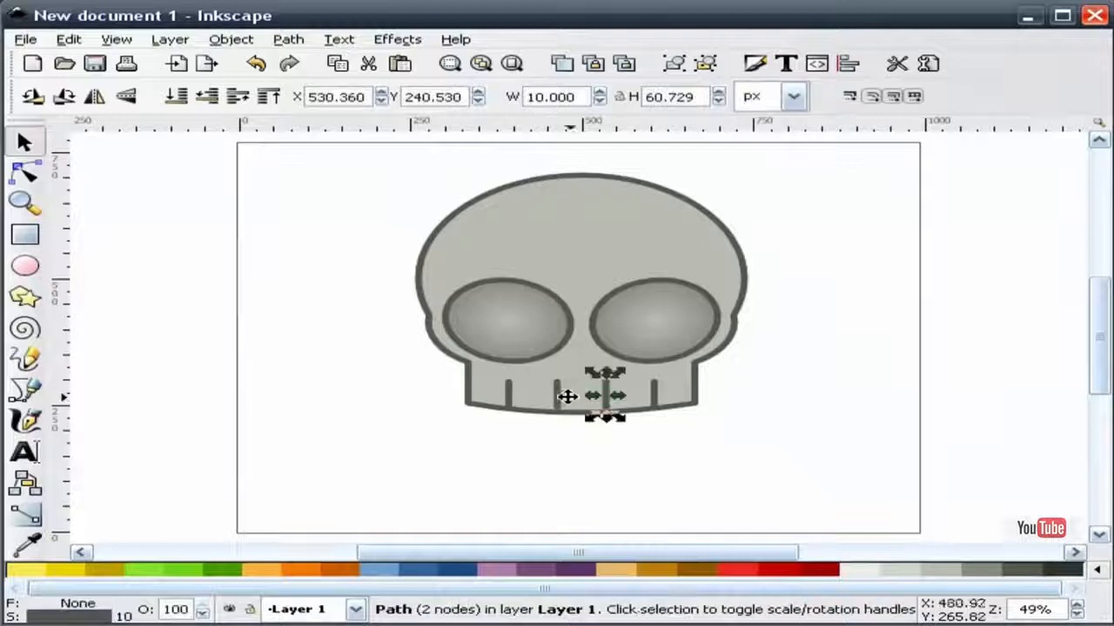
pyautogui.keyDown('shift'); pyautogui.click(556, 394); pyautogui.keyUp('shift')
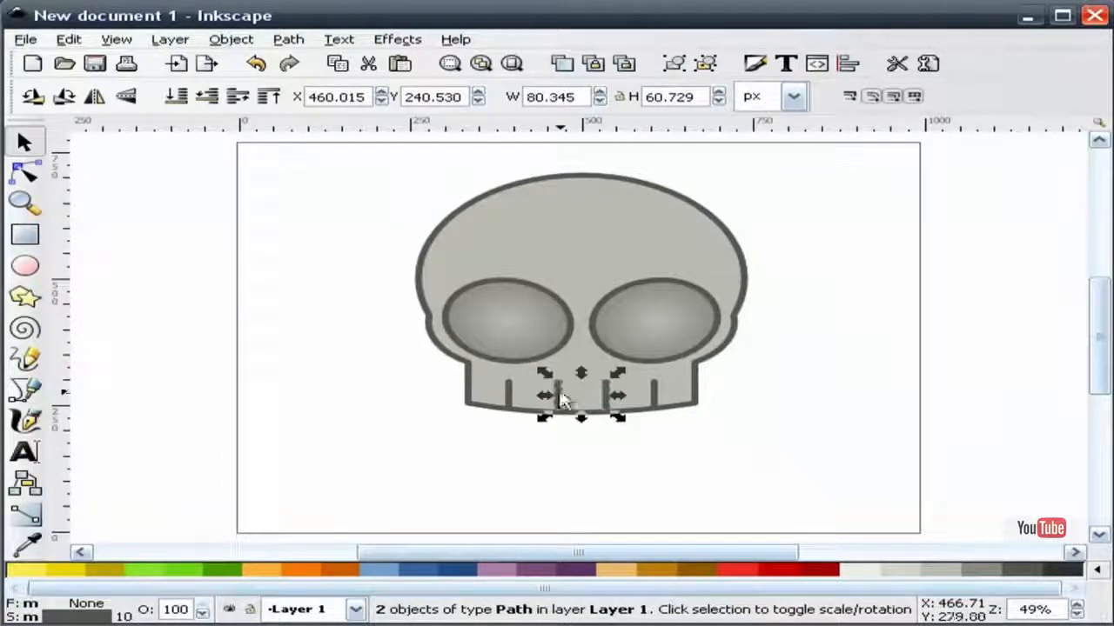
pyautogui.moveTo(605, 393); pyautogui.dragTo(603, 396)
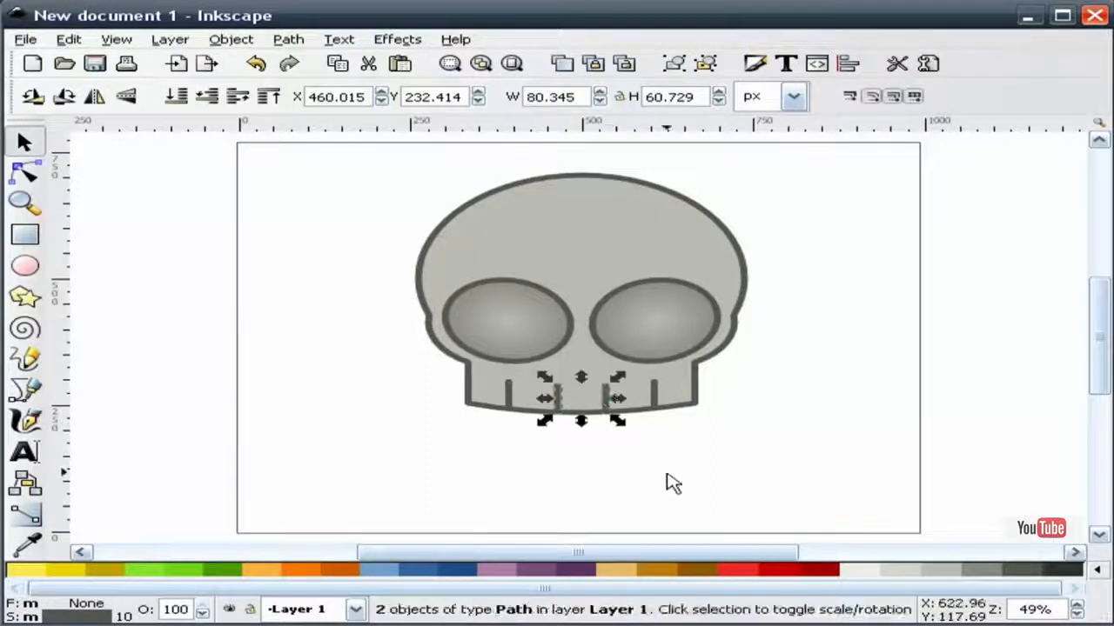
pyautogui.click(673, 484)
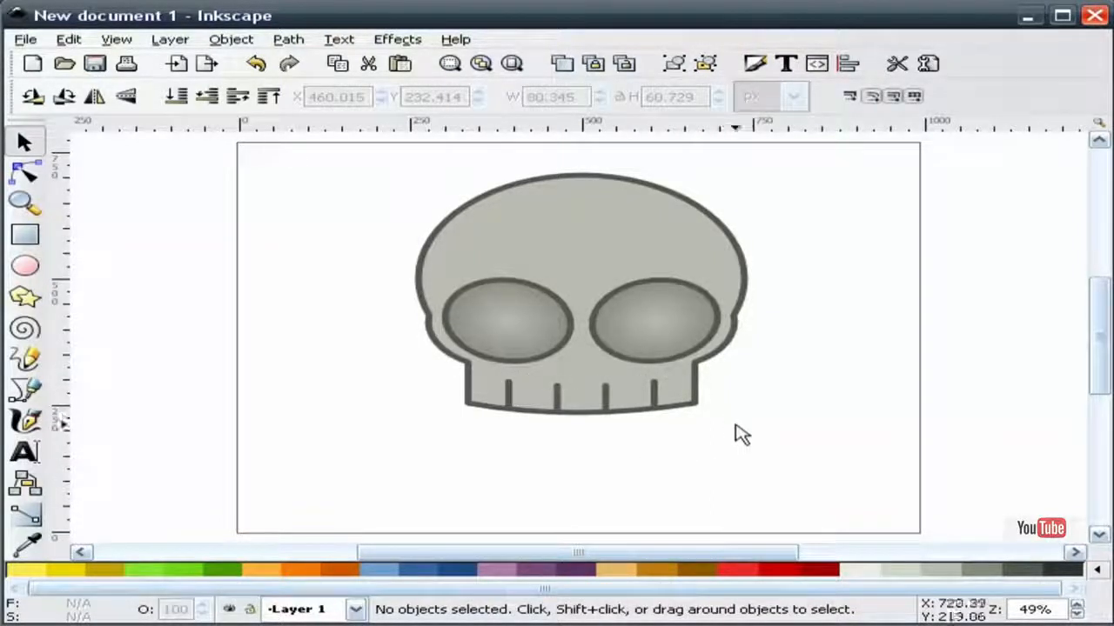
# Step: Regroup the four tooth lines
pyautogui.moveTo(466, 441); pyautogui.dragTo(758, 380)
pyautogui.click(676, 65)
pyautogui.click(805, 261)
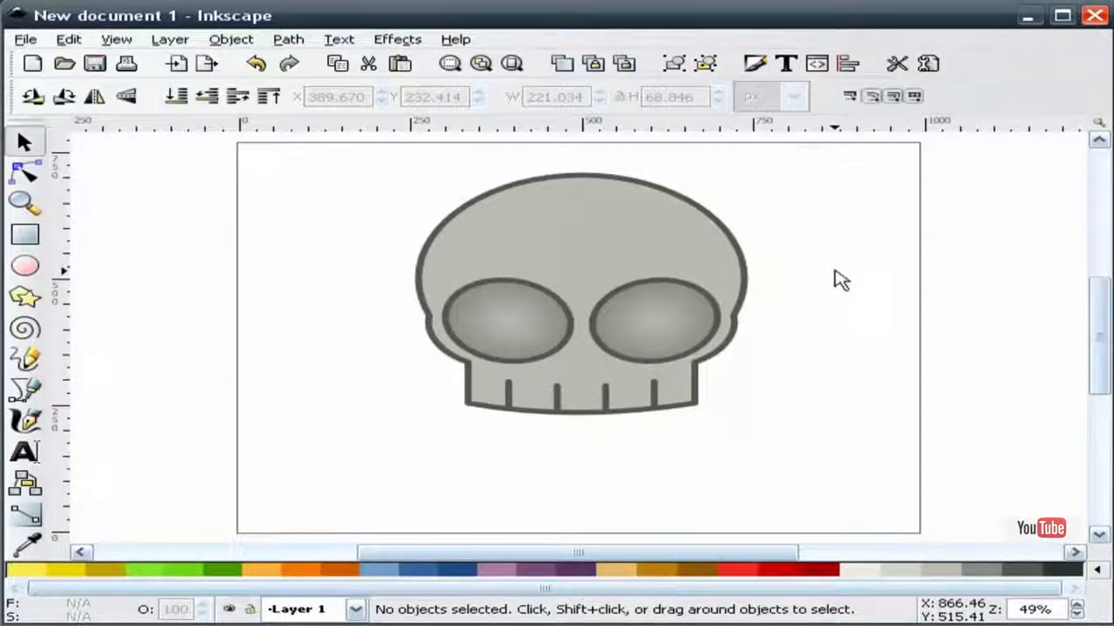
# Step: Draw an ellipse about 217 by 160 px to the left of the skull and remove its stroke
pyautogui.click(26, 265)
pyautogui.moveTo(241, 264); pyautogui.dragTo(392, 351)
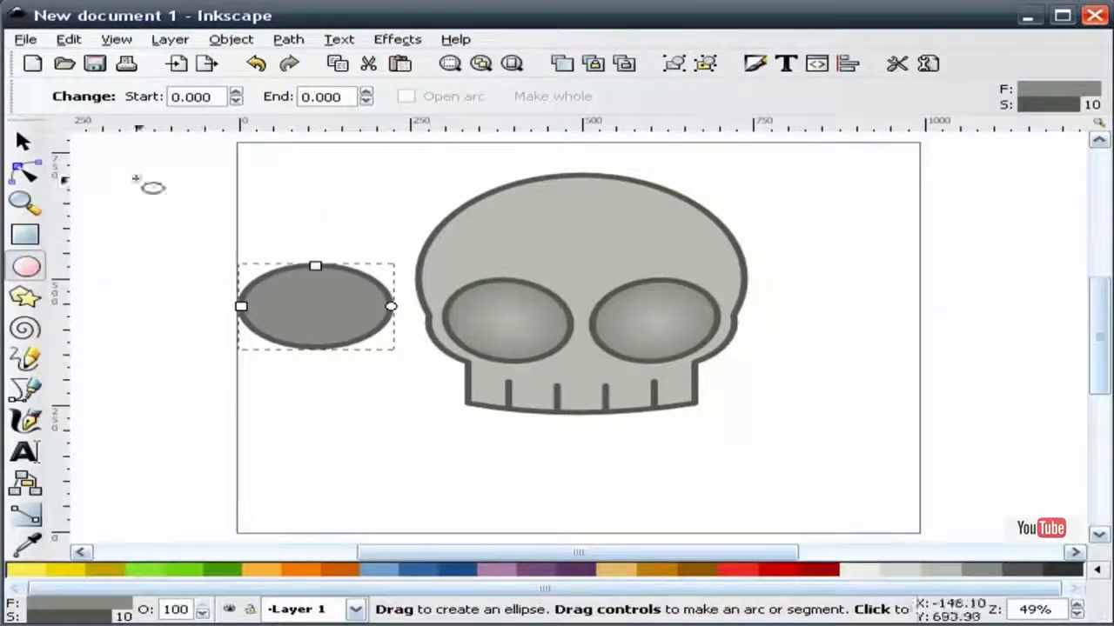
pyautogui.rightClick(96, 618)
pyautogui.click(122, 606)
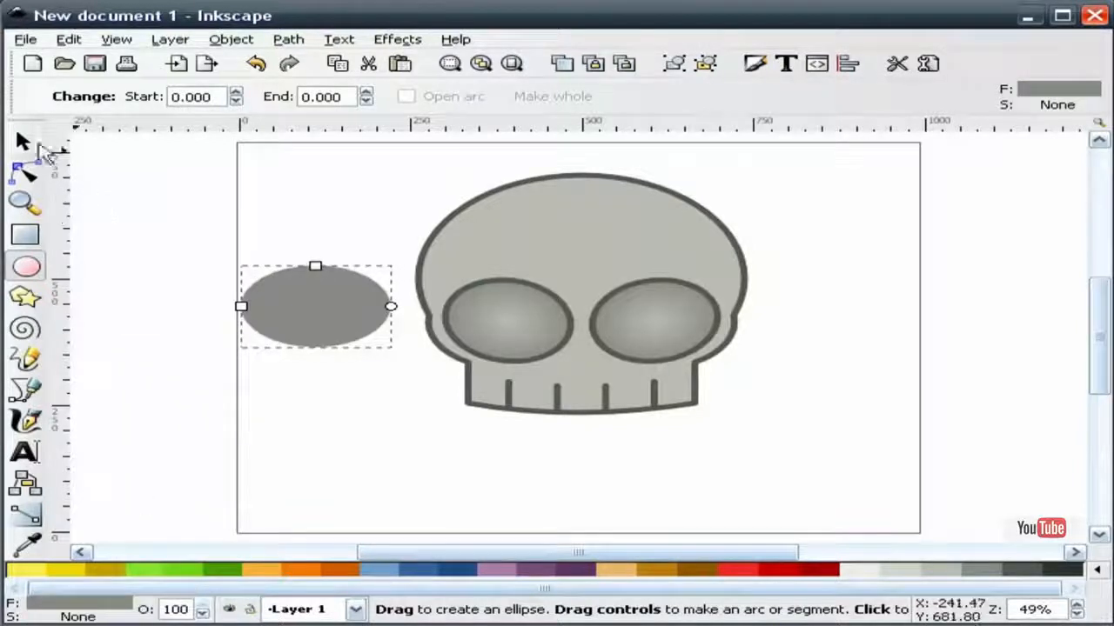
# Step: Fill the new ellipse with the light gray eeeeec
pyautogui.click(24, 141)
pyautogui.click(313, 282)
pyautogui.click(840, 571)
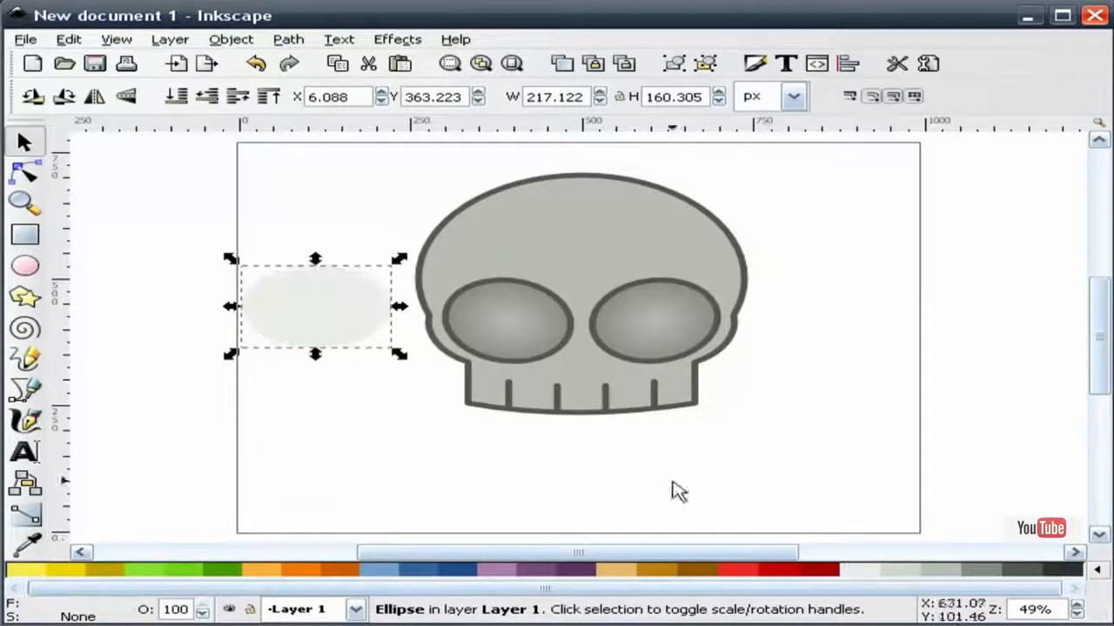
# Step: Move the light gray ellipse onto the upper right of the skull's forehead and rotate it slightly clockwise
pyautogui.moveTo(351, 318); pyautogui.dragTo(659, 236)
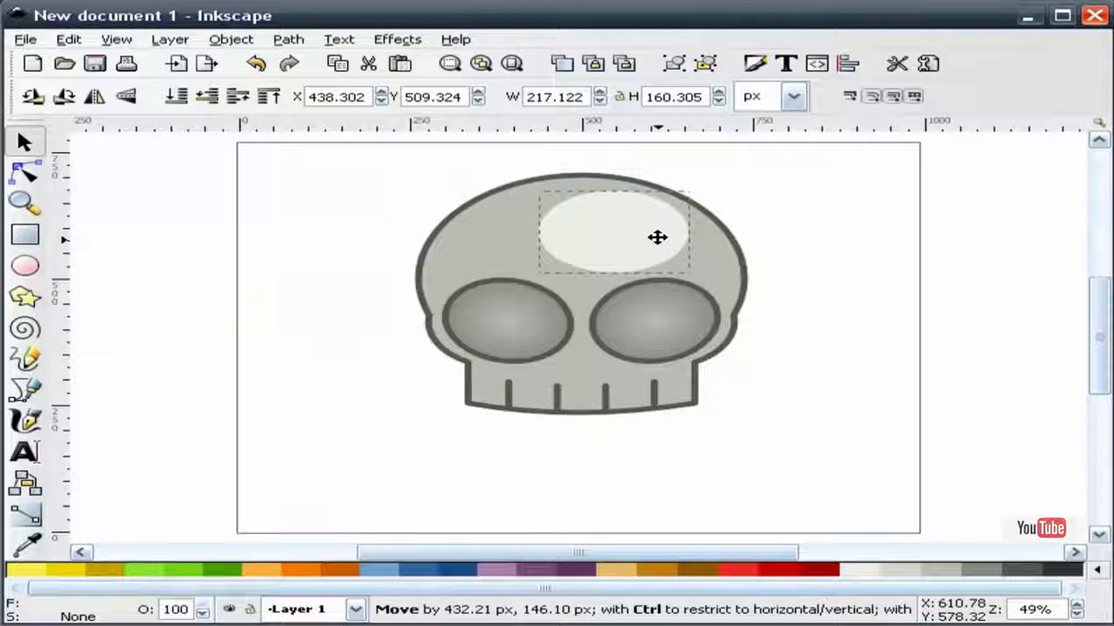
pyautogui.click(659, 236)
pyautogui.moveTo(699, 185)
pyautogui.mouseDown()
pyautogui.moveTo(713, 208)
pyautogui.moveTo(708, 192)
pyautogui.mouseUp()
pyautogui.moveTo(607, 232); pyautogui.dragTo(612, 222)
pyautogui.moveTo(706, 195); pyautogui.dragTo(707, 199)
pyautogui.click(813, 197)
pyautogui.moveTo(623, 231); pyautogui.dragTo(624, 232)
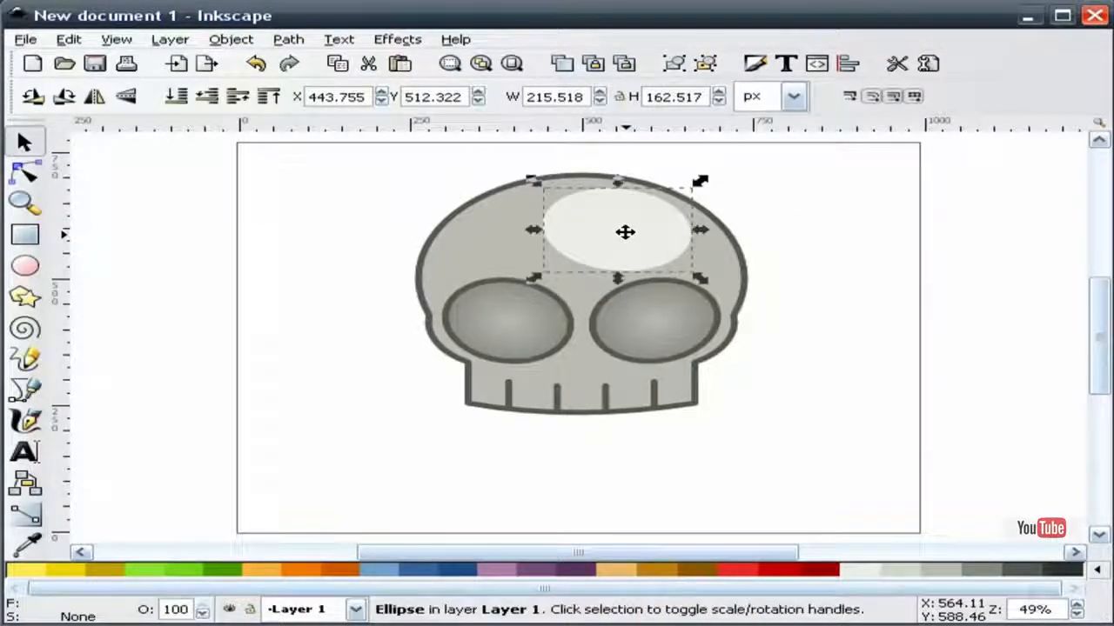
# Step: Rotate the highlight ellipse slightly further clockwise and nudge it up toward the skull's top outline
pyautogui.click(696, 206)
pyautogui.moveTo(703, 182); pyautogui.dragTo(729, 189)
pyautogui.click(728, 189)
pyautogui.moveTo(635, 227); pyautogui.dragTo(634, 221)
pyautogui.click(773, 192)
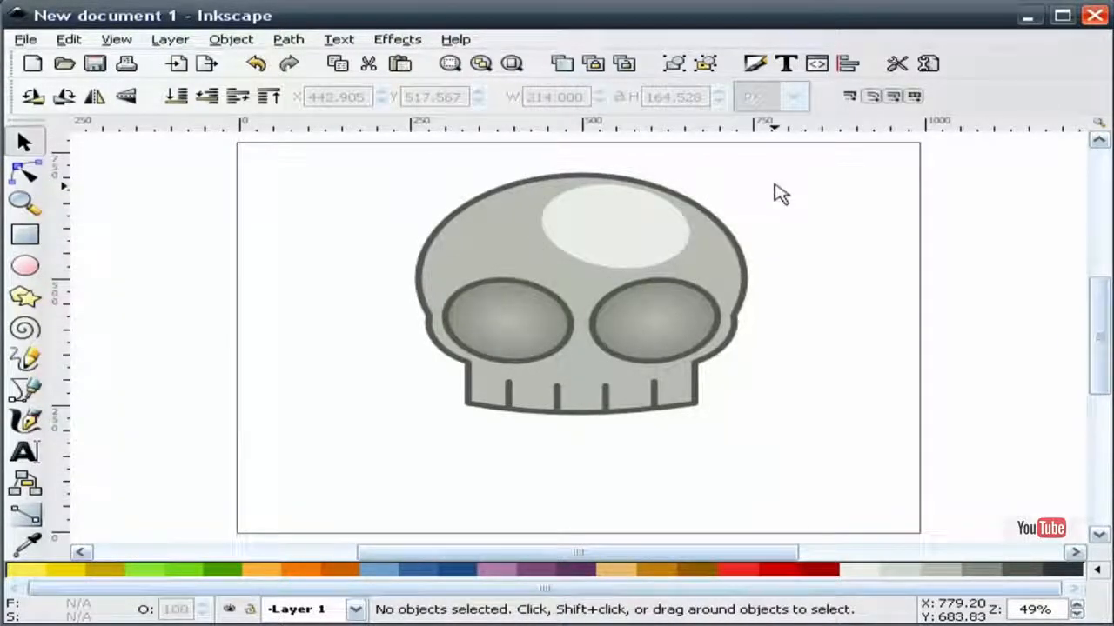
# Step: Give the highlight ellipse a linear gradient fill that fades from light gray to transparent
pyautogui.click(629, 232)
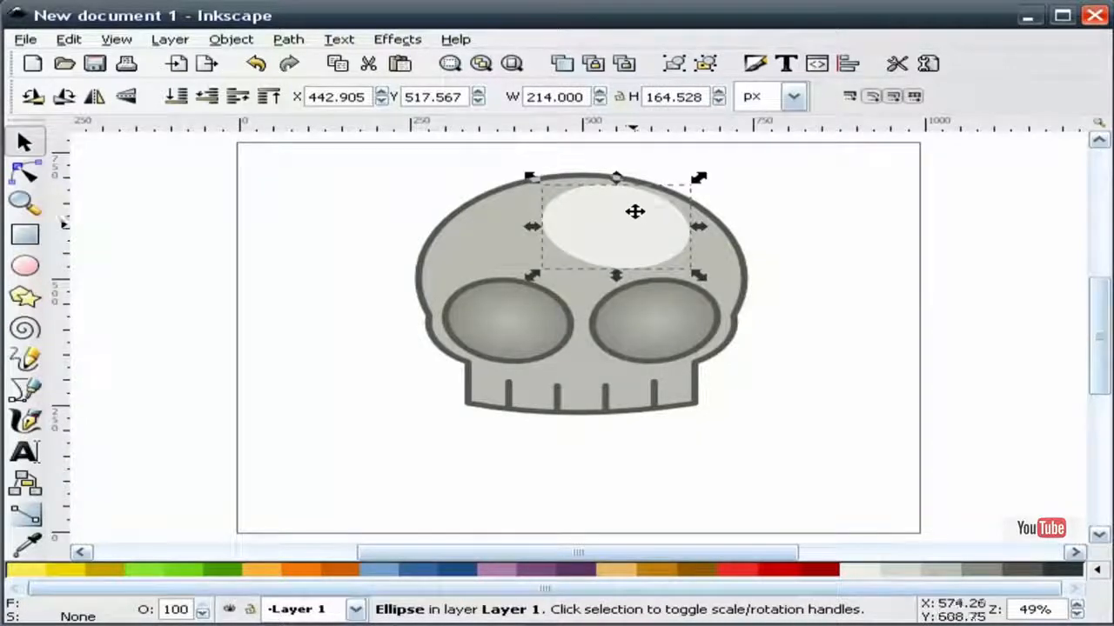
pyautogui.click(756, 66)
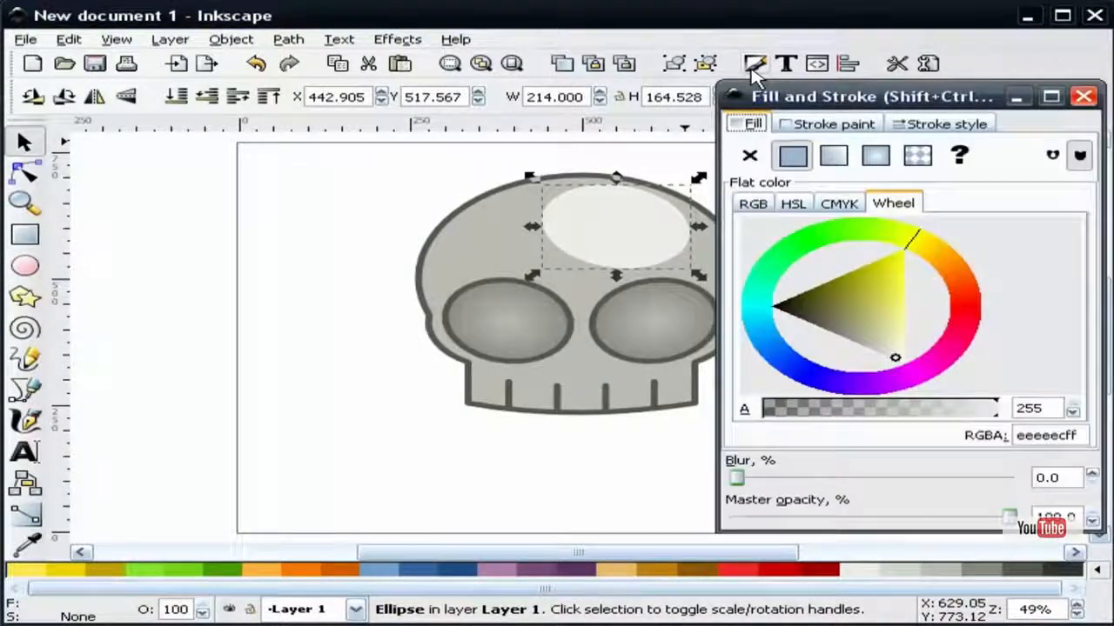
pyautogui.click(843, 160)
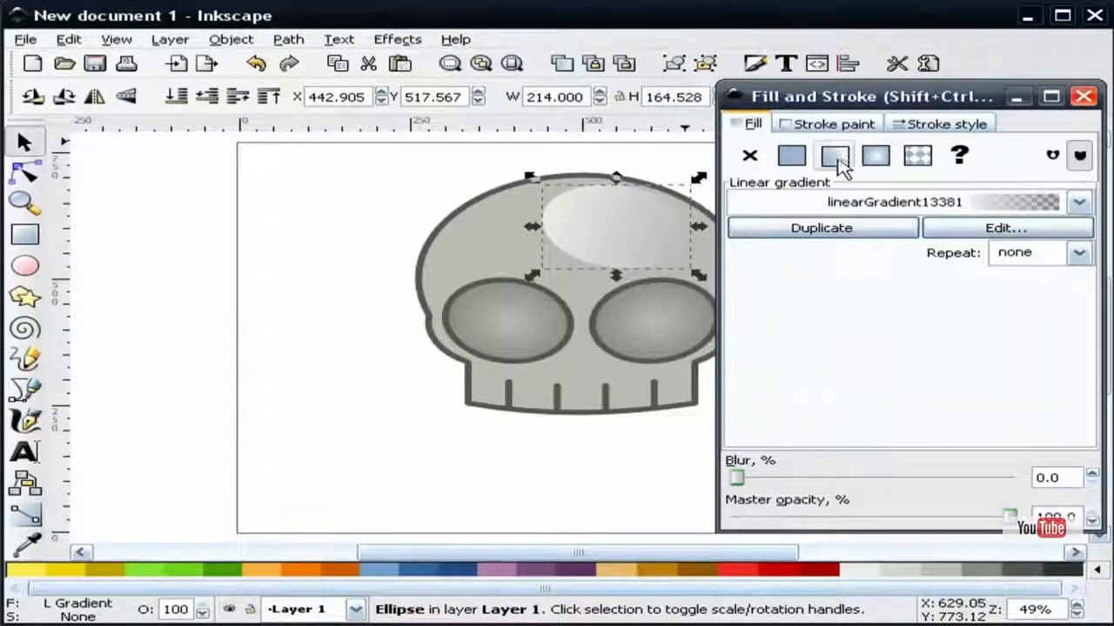
# Step: Redirect the highlight's gradient so it runs from the ellipse's upper-right edge down to its lower-left edge
pyautogui.click(25, 516)
pyautogui.moveTo(543, 212); pyautogui.dragTo(647, 186)
pyautogui.moveTo(688, 240); pyautogui.dragTo(582, 269)
pyautogui.click(1083, 97)
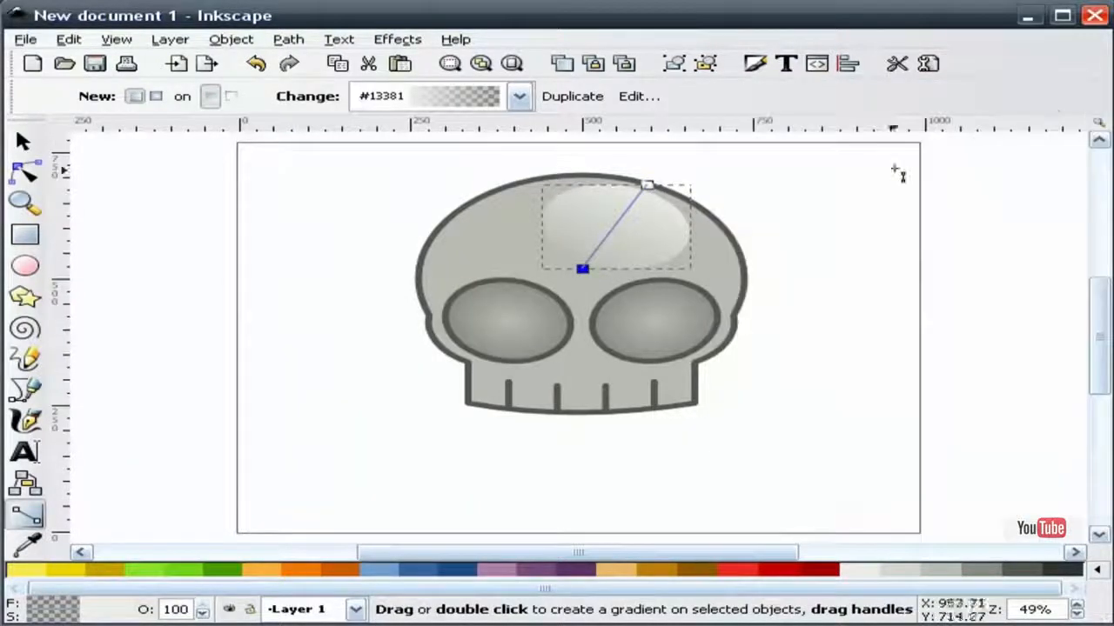
pyautogui.click(24, 142)
pyautogui.click(122, 180)
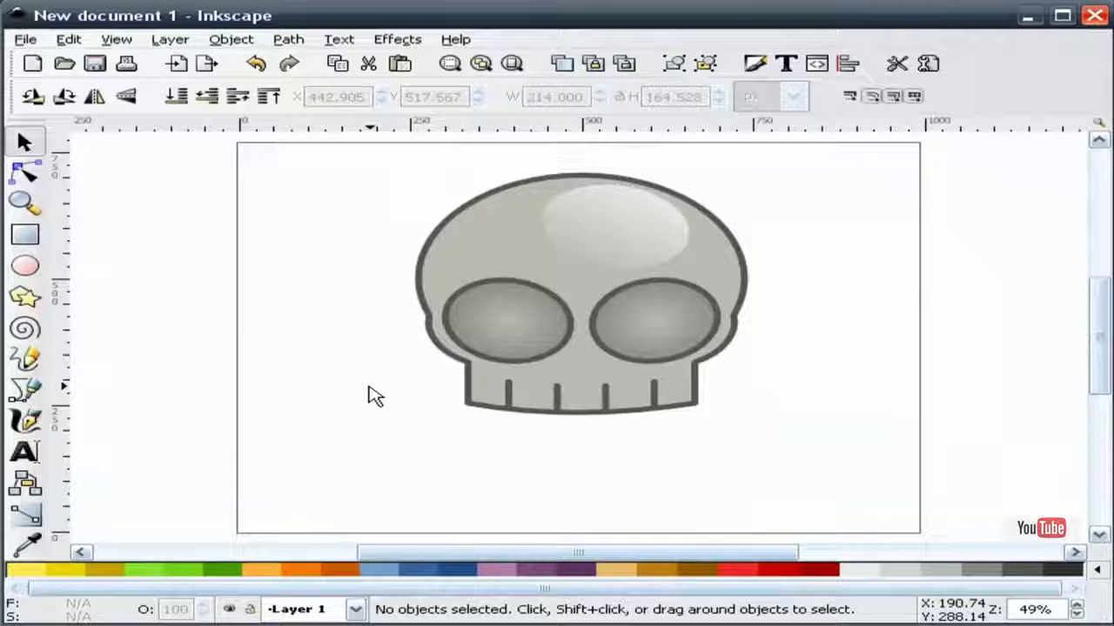
# Step: Group all the skull parts and move the group about 195 px down and 34 px to the left
pyautogui.moveTo(349, 465); pyautogui.dragTo(845, 168)
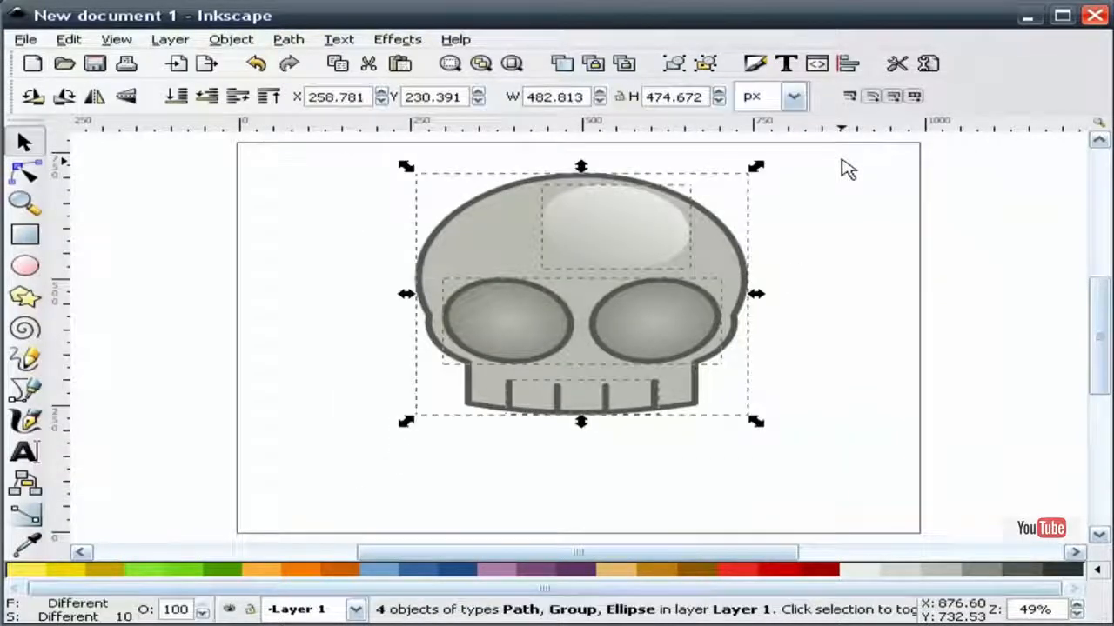
pyautogui.click(679, 70)
pyautogui.click(834, 249)
pyautogui.moveTo(634, 292); pyautogui.dragTo(613, 376)
pyautogui.click(716, 206)
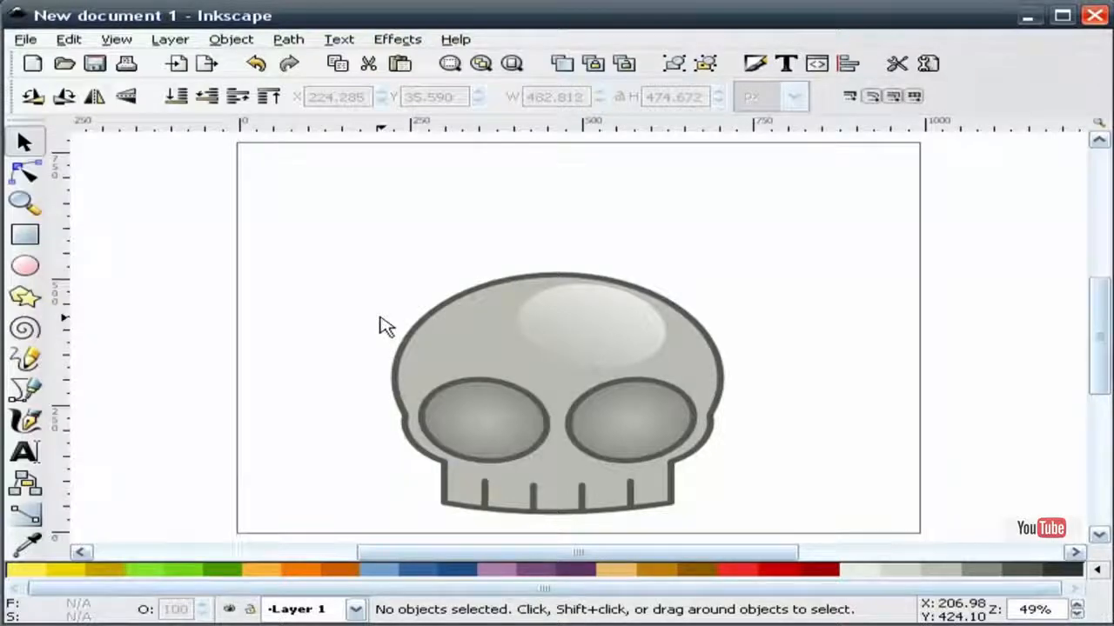
# Step: Move the black flame from outside the page to just beside the skull, overlapping the page's right border
pyautogui.click(24, 202)
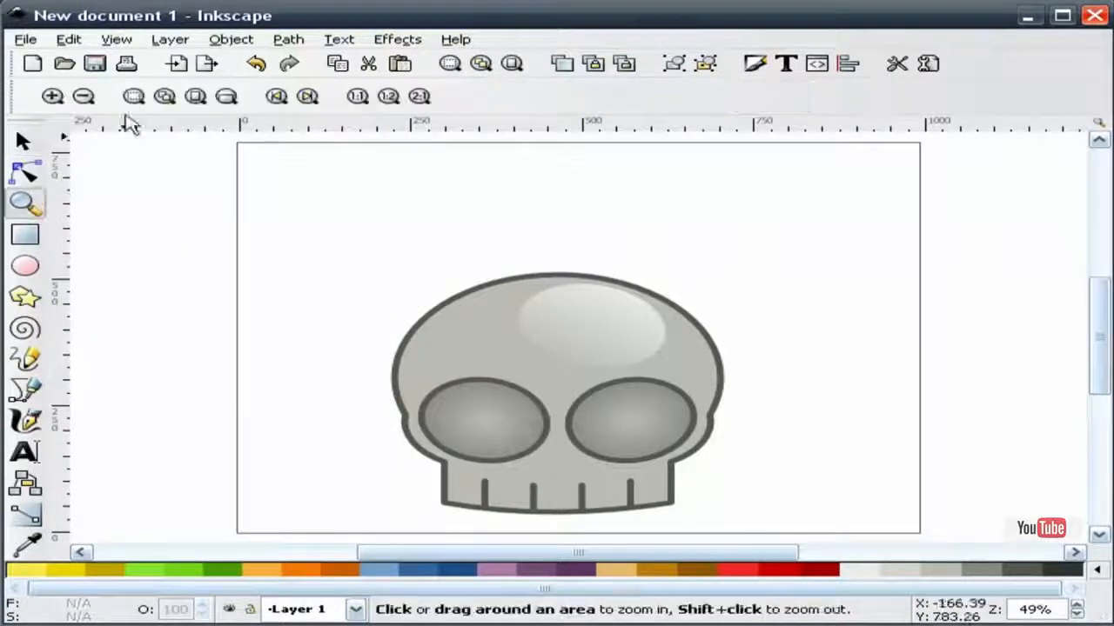
pyautogui.click(83, 97)
pyautogui.moveTo(433, 552); pyautogui.dragTo(537, 552)
pyautogui.click(24, 145)
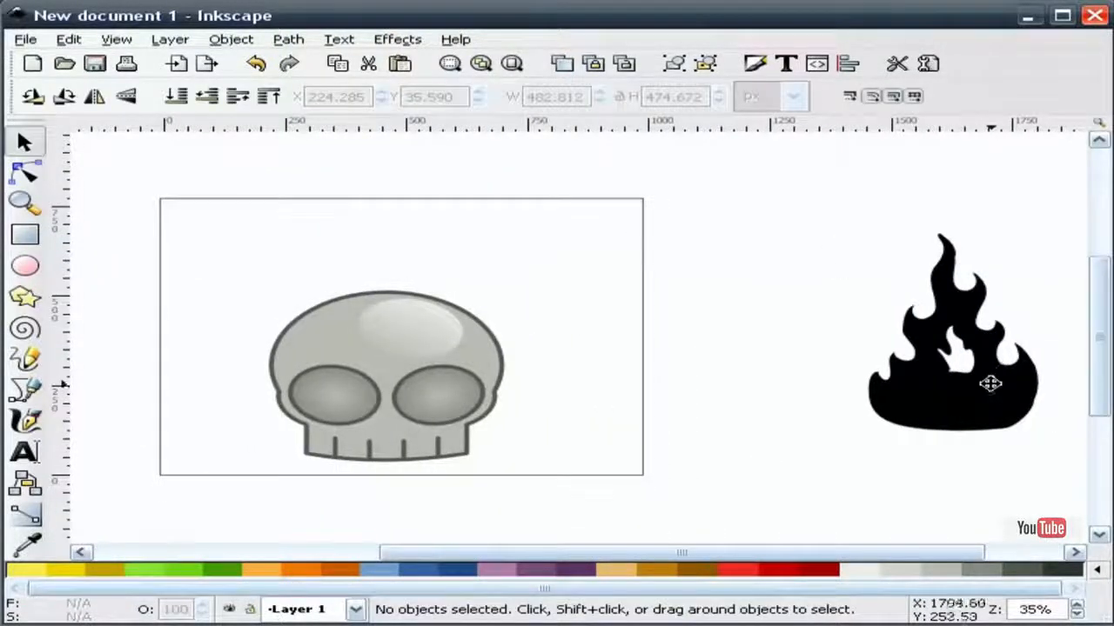
pyautogui.moveTo(989, 381); pyautogui.dragTo(698, 350)
pyautogui.click(909, 280)
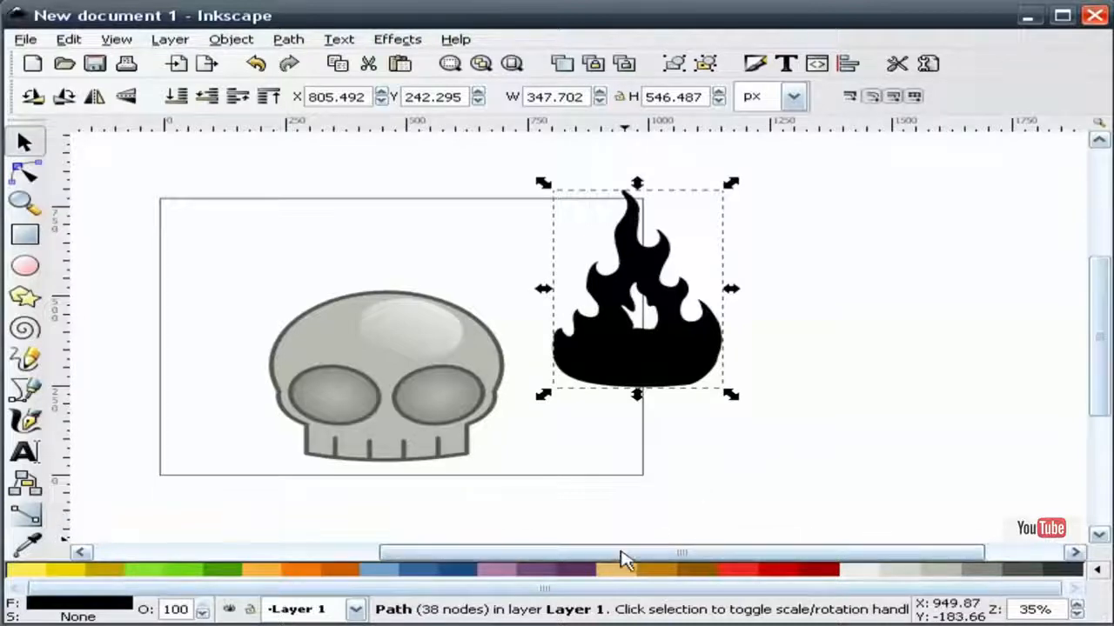
pyautogui.moveTo(621, 553); pyautogui.dragTo(567, 537)
pyautogui.click(709, 493)
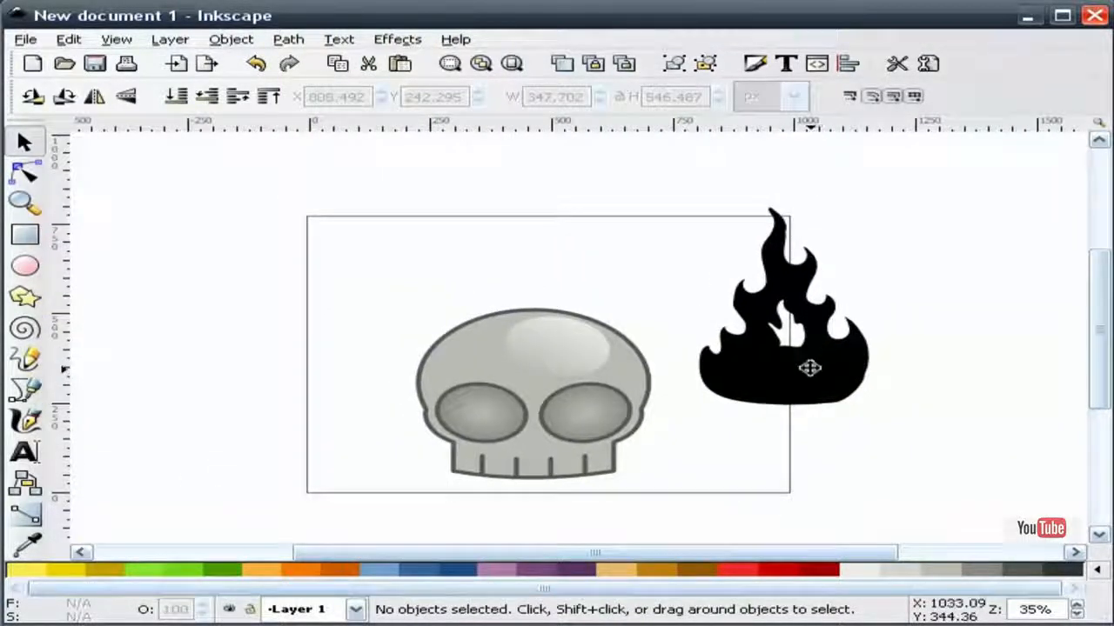
# Step: Enlarge the flame to about 499 by 785 px and place it behind the skull, rising above its top
pyautogui.moveTo(808, 368); pyautogui.dragTo(810, 407)
pyautogui.moveTo(877, 240); pyautogui.dragTo(1006, 173)
pyautogui.moveTo(832, 398); pyautogui.dragTo(826, 430)
pyautogui.moveTo(927, 199); pyautogui.dragTo(954, 196)
pyautogui.moveTo(853, 460); pyautogui.dragTo(569, 379)
pyautogui.click(818, 317)
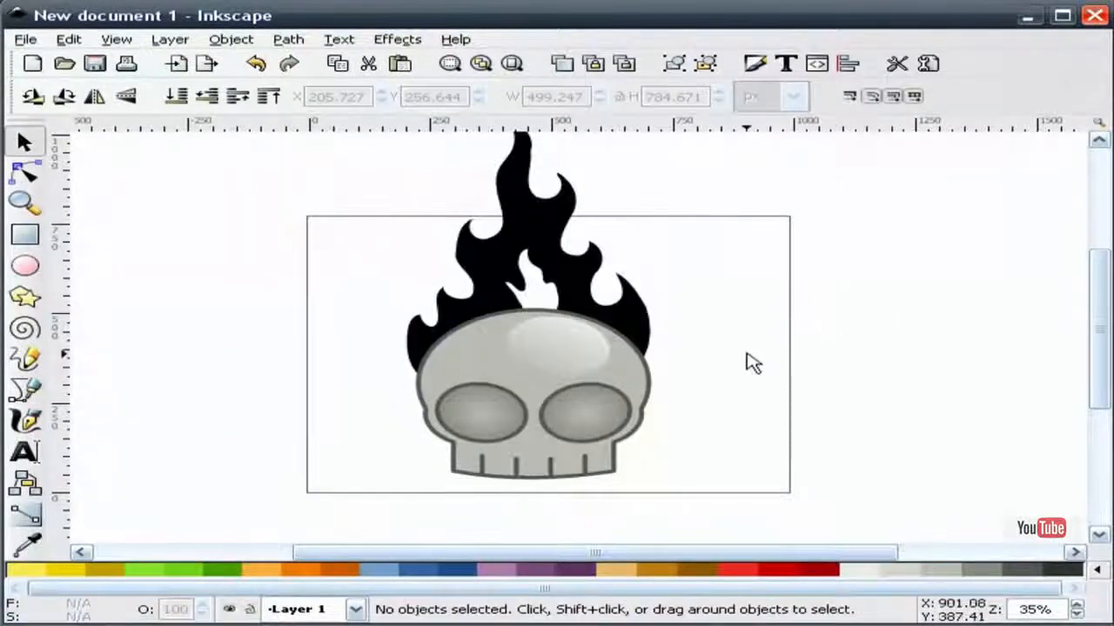
# Step: Centre the flame horizontally on the skull group, aligning relative to the last selected object
pyautogui.moveTo(747, 353); pyautogui.dragTo(748, 398)
pyautogui.click(567, 317)
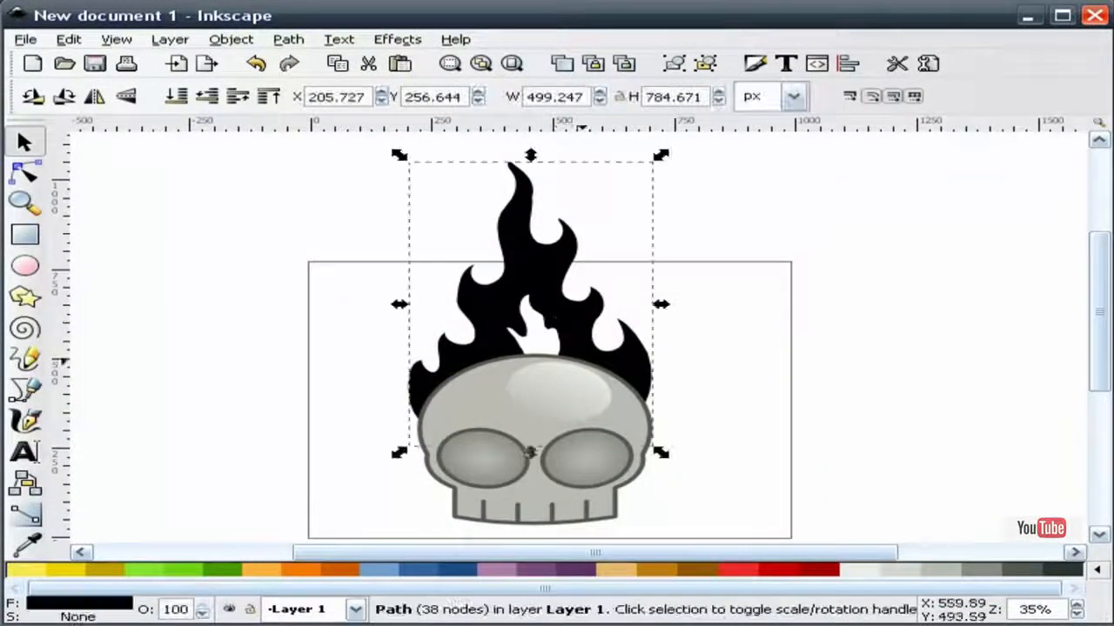
pyautogui.keyDown('shift'); pyautogui.click(546, 497); pyautogui.keyUp('shift')
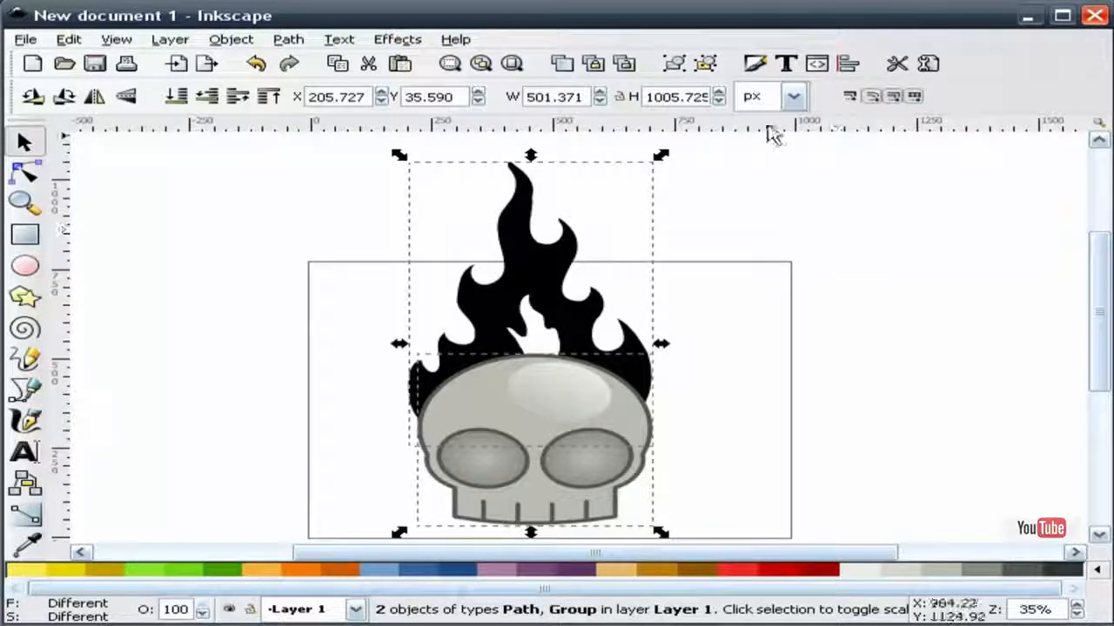
pyautogui.click(849, 65)
pyautogui.click(886, 202)
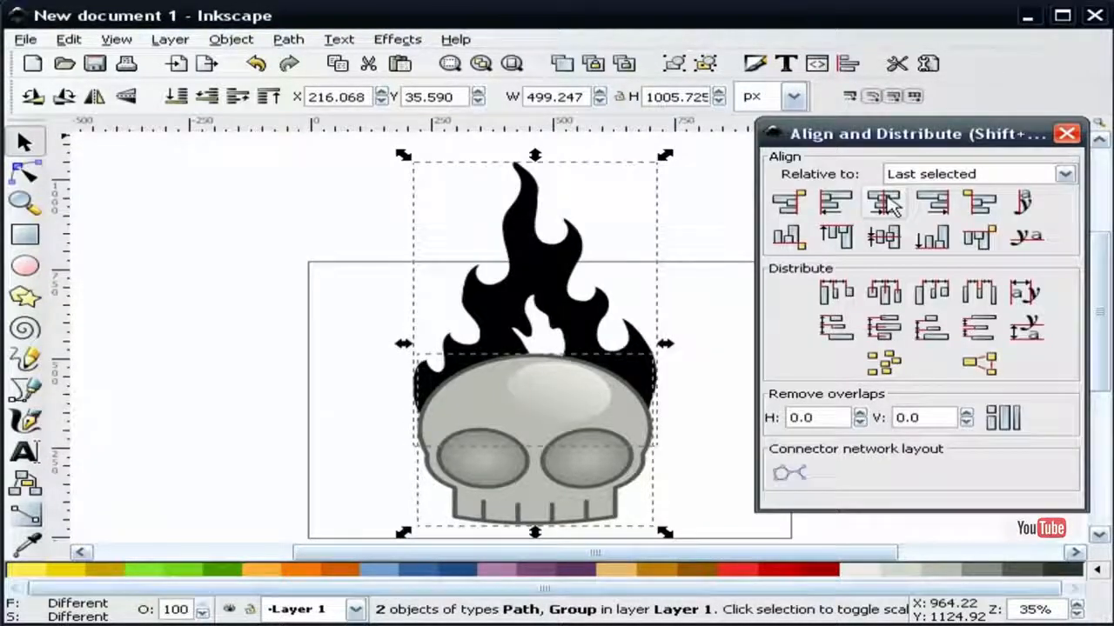
pyautogui.click(1067, 133)
pyautogui.click(870, 268)
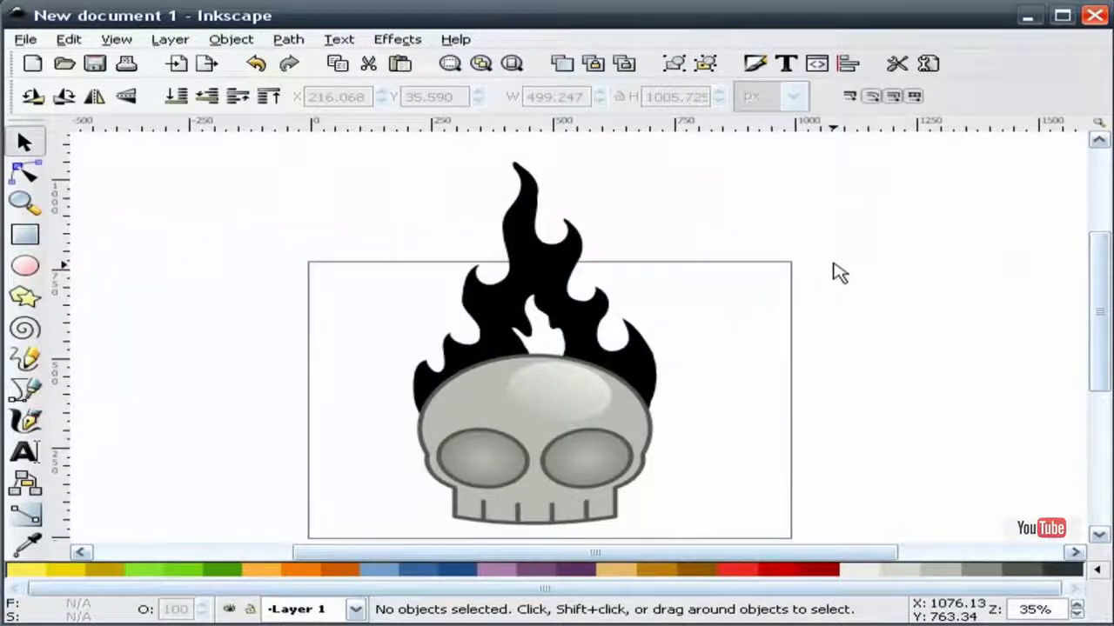
# Step: Turn off the page border display in the document properties
pyautogui.moveTo(790, 284); pyautogui.dragTo(788, 244)
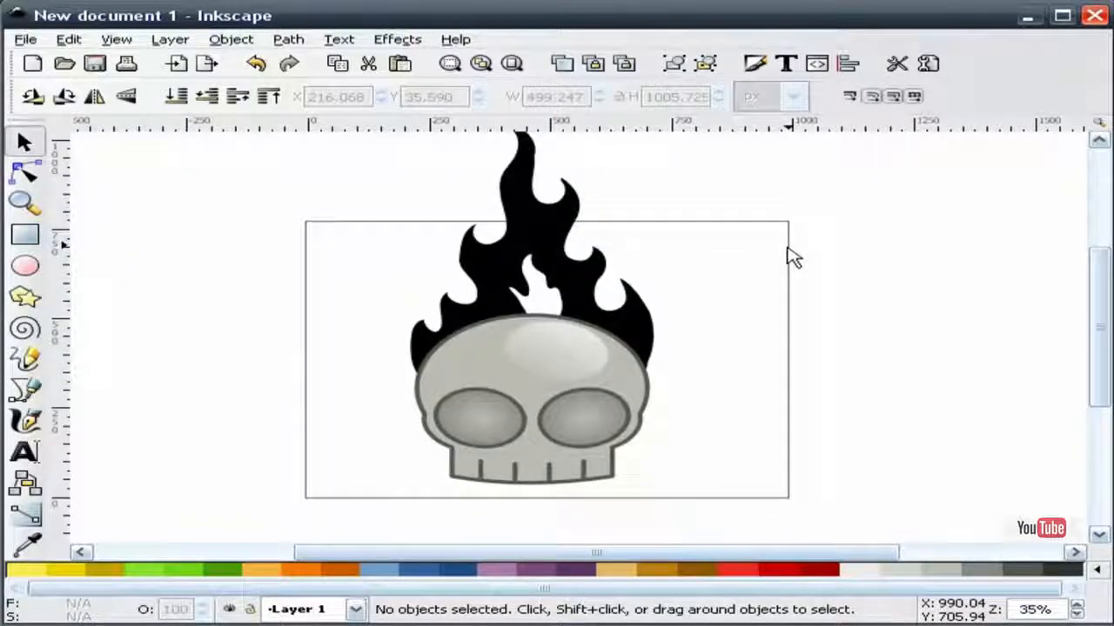
pyautogui.click(25, 39)
pyautogui.click(97, 342)
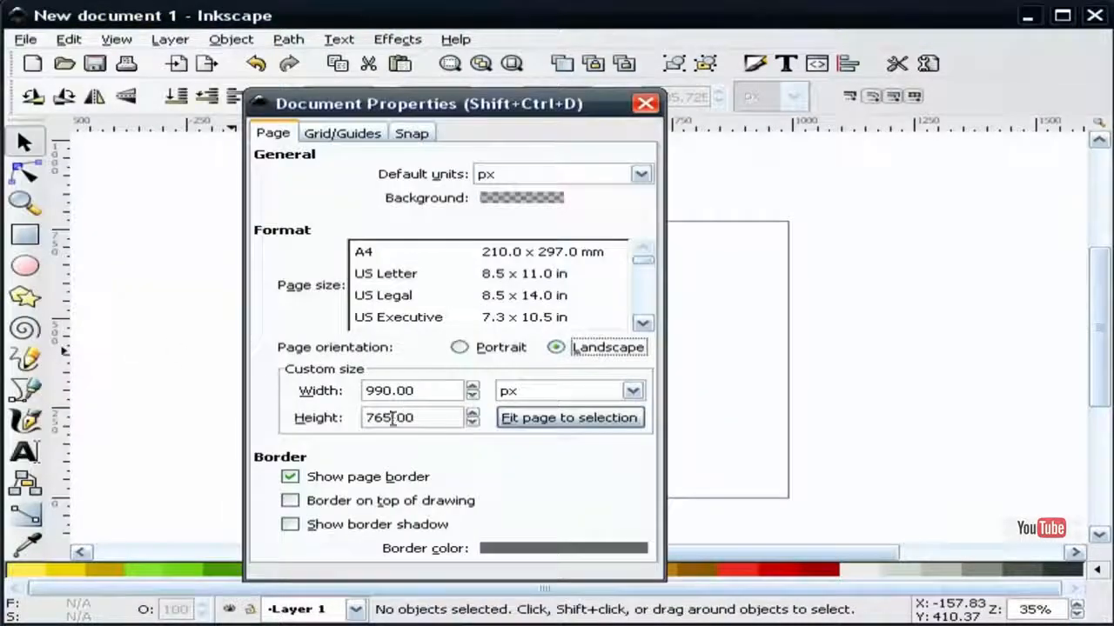
pyautogui.click(313, 485)
pyautogui.click(645, 103)
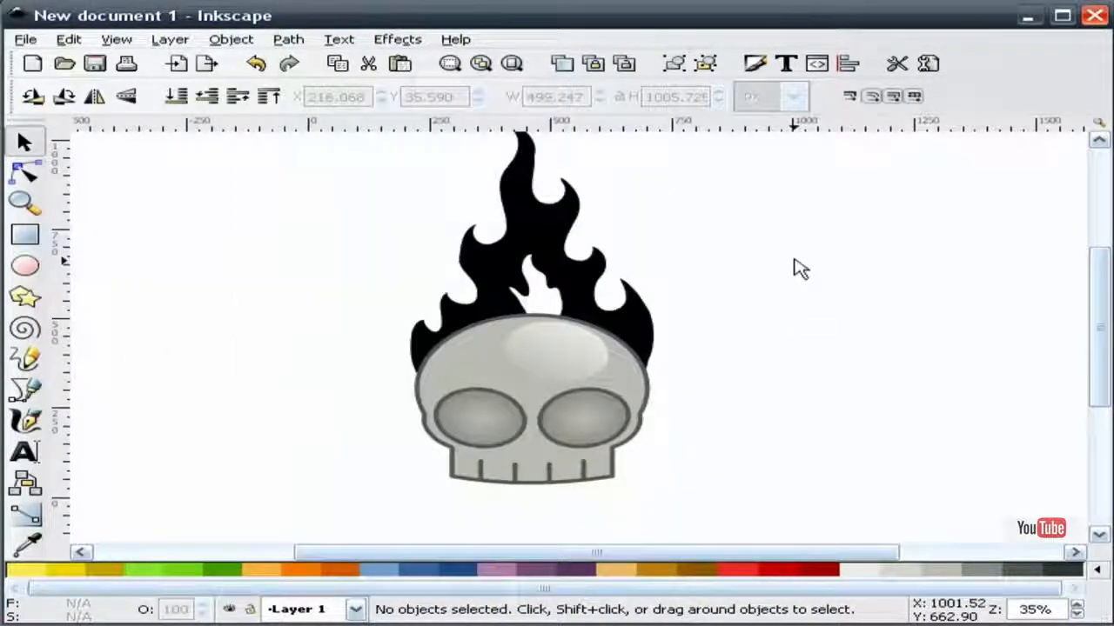
pyautogui.moveTo(694, 295); pyautogui.dragTo(716, 325)
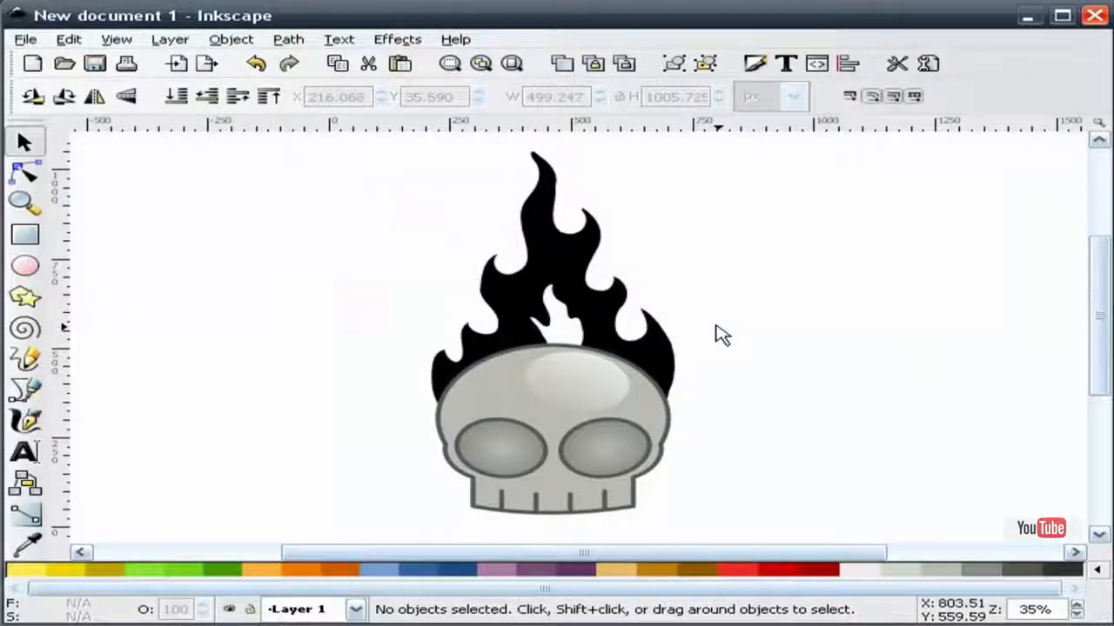
# Step: Examine the flame's outline up close from its tip down to the skull, and review the available path operations
pyautogui.click(540, 241)
pyautogui.click(802, 199)
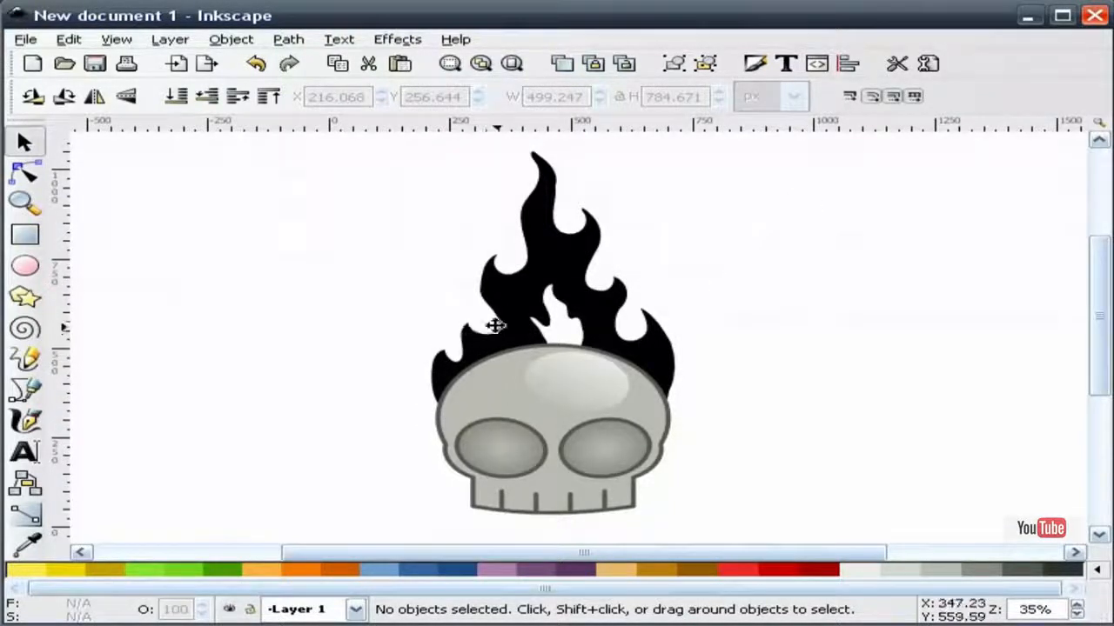
pyautogui.click(23, 206)
pyautogui.moveTo(398, 410); pyautogui.dragTo(584, 231)
pyautogui.moveTo(507, 344); pyautogui.dragTo(390, 396)
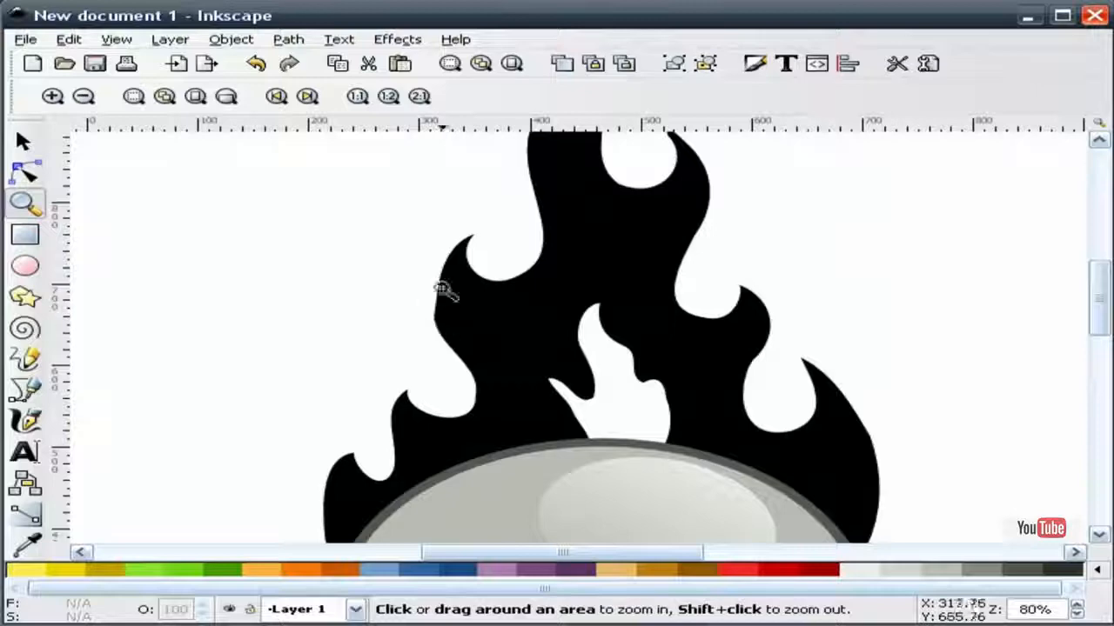
pyautogui.moveTo(597, 377); pyautogui.dragTo(547, 448)
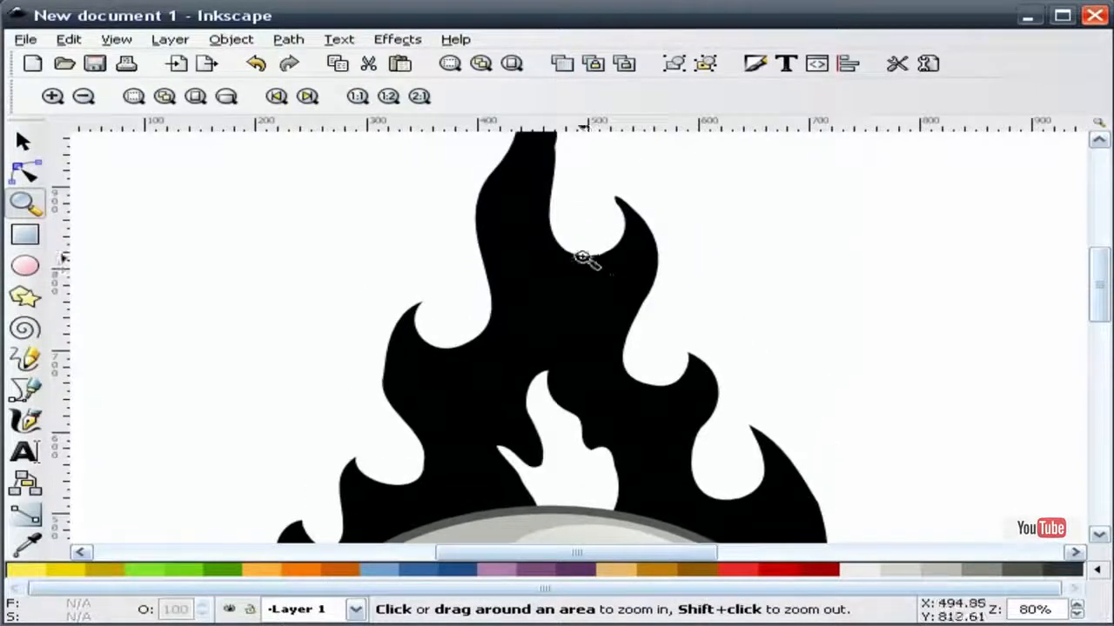
pyautogui.moveTo(582, 258); pyautogui.dragTo(572, 380)
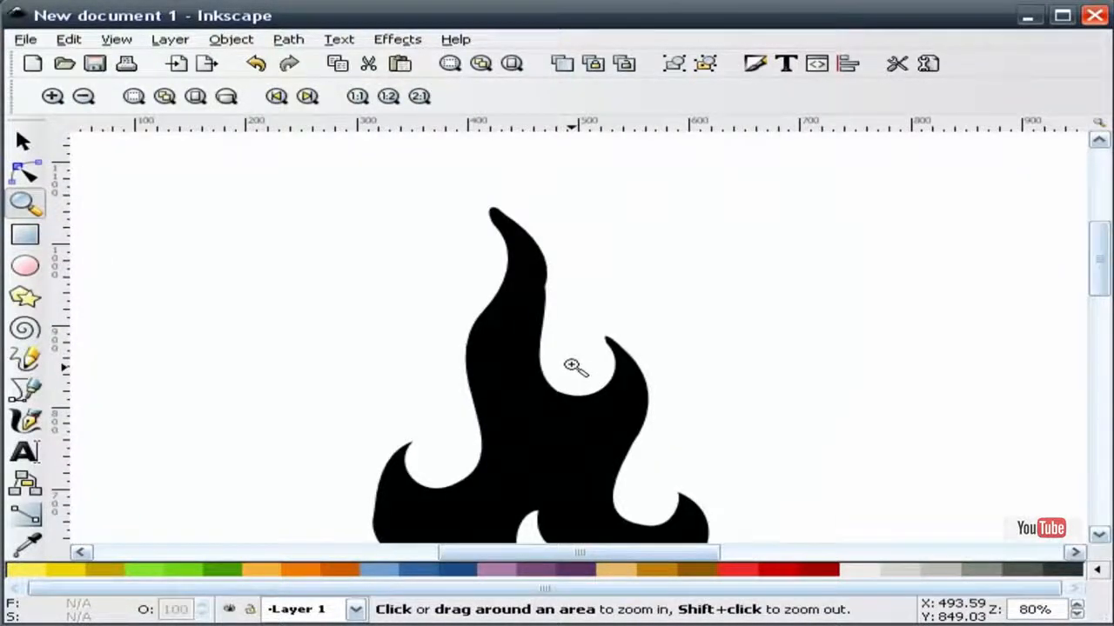
pyautogui.moveTo(520, 468); pyautogui.dragTo(562, 328)
pyautogui.moveTo(492, 418); pyautogui.dragTo(503, 307)
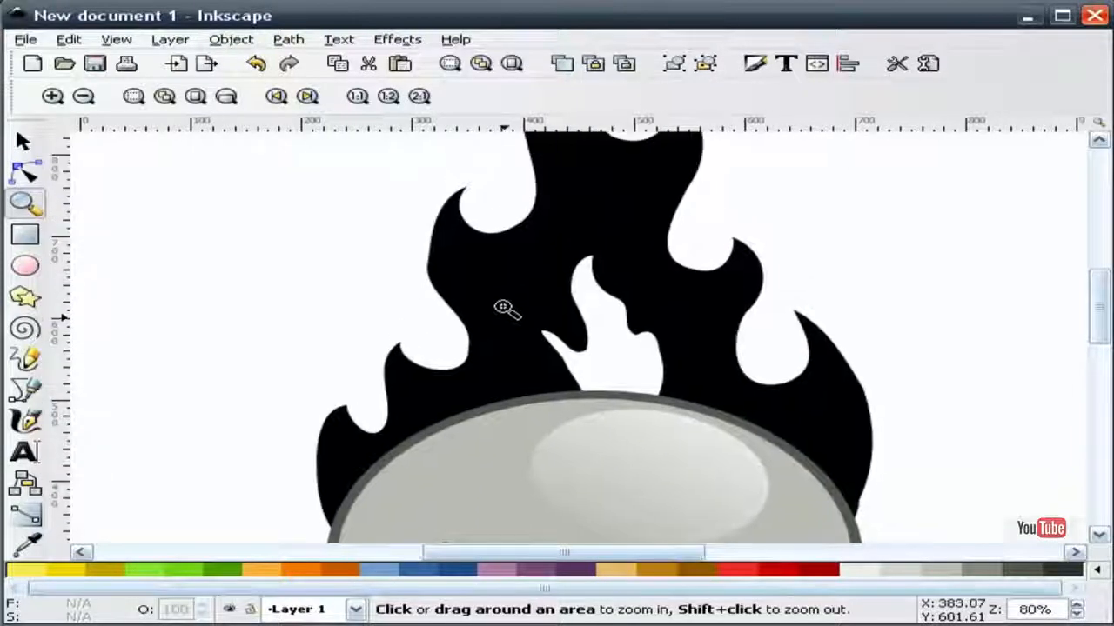
pyautogui.click(23, 140)
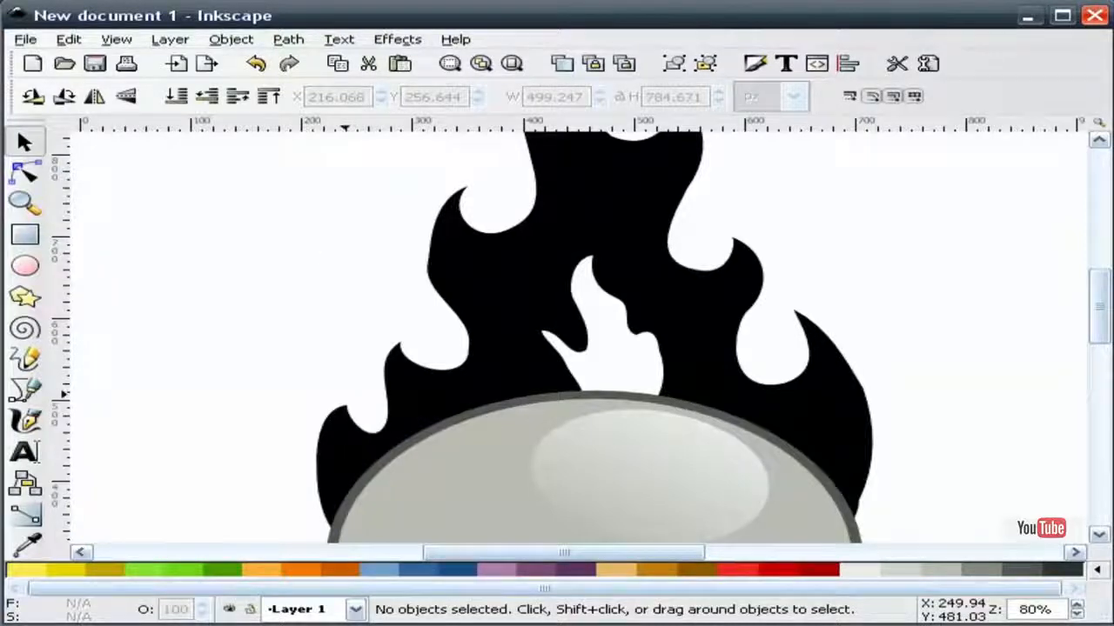
pyautogui.click(288, 39)
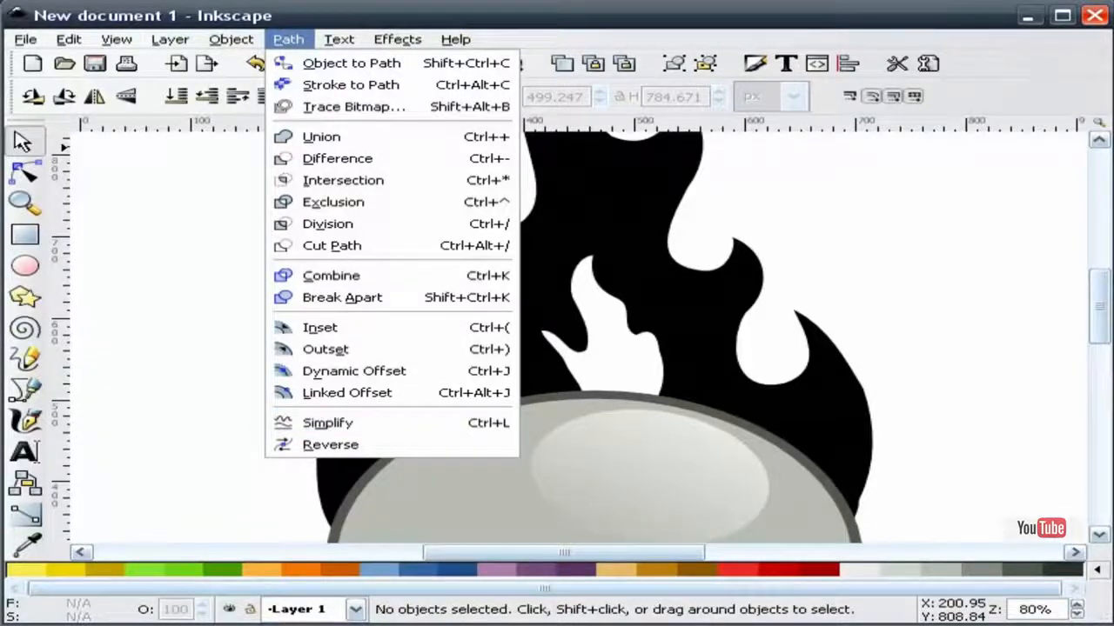
pyautogui.click(163, 251)
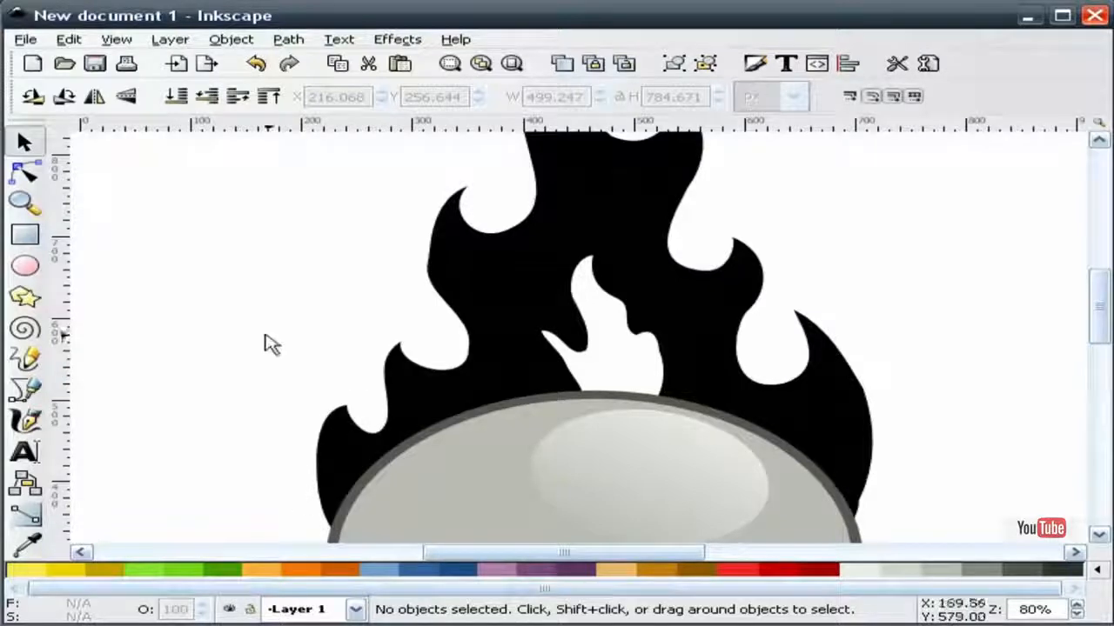
# Step: Fill the black flame with light orange
pyautogui.click(24, 202)
pyautogui.click(83, 96)
pyautogui.click(84, 98)
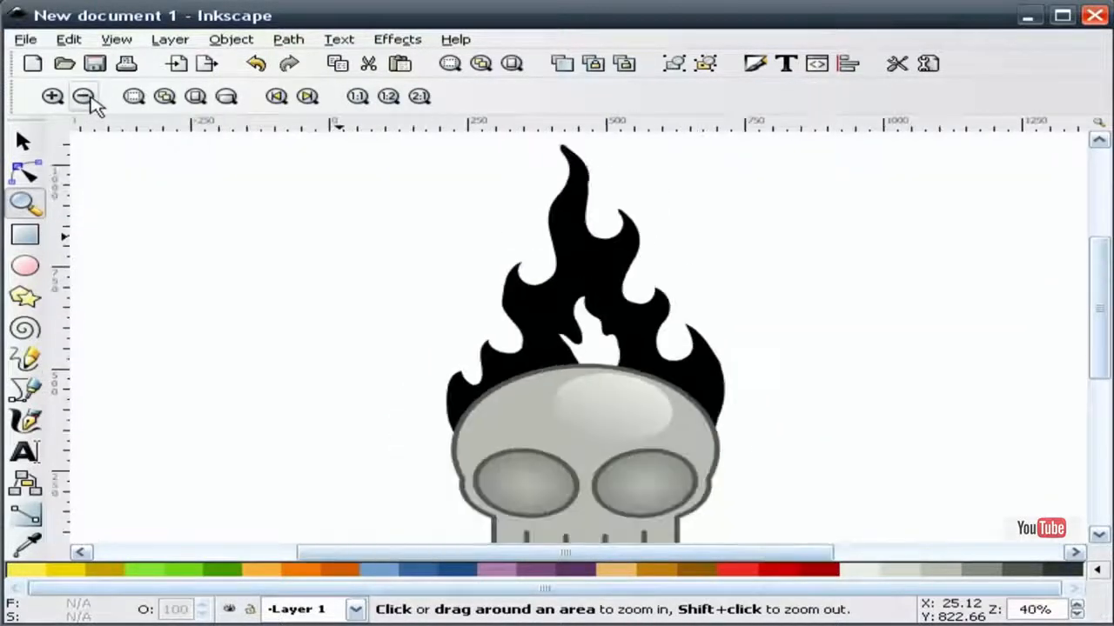
pyautogui.click(90, 97)
pyautogui.click(26, 142)
pyautogui.moveTo(340, 265); pyautogui.dragTo(231, 270)
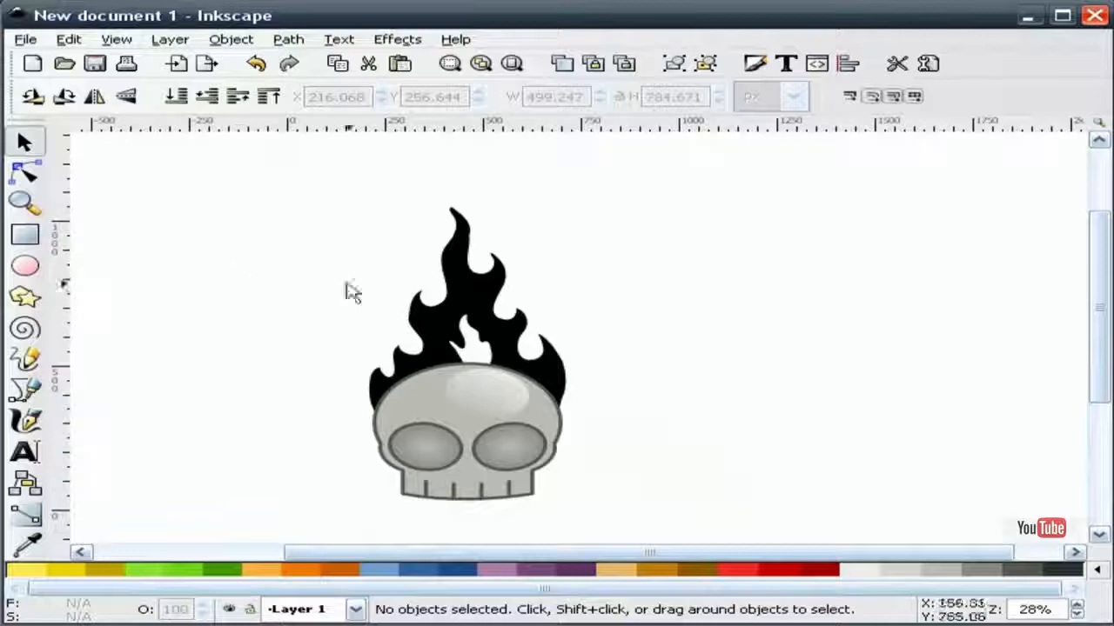
pyautogui.click(462, 289)
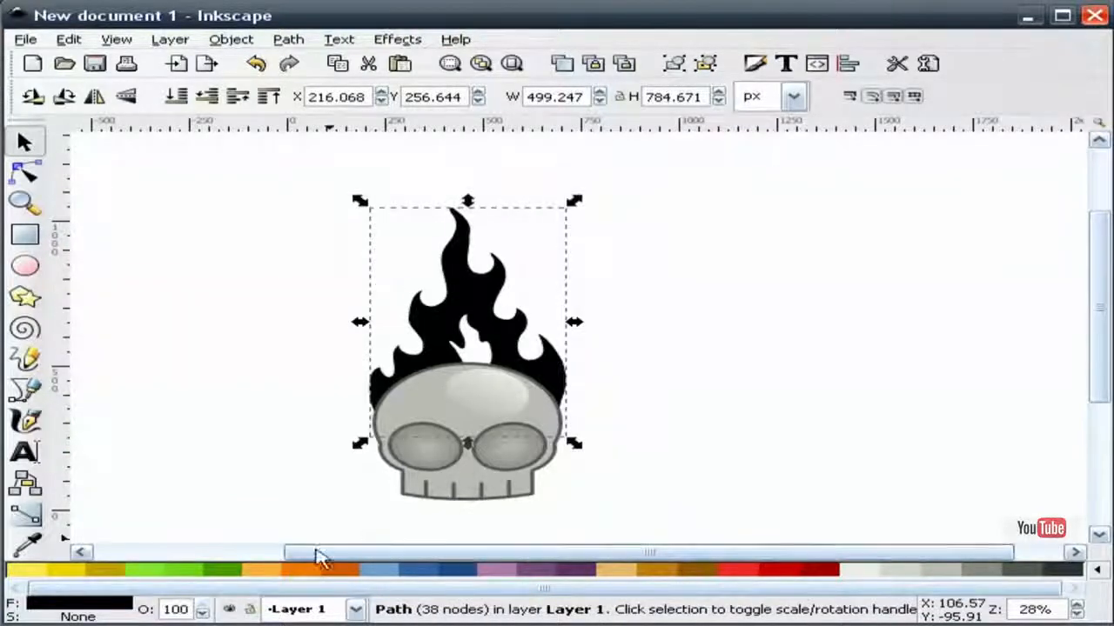
pyautogui.click(265, 570)
pyautogui.click(280, 334)
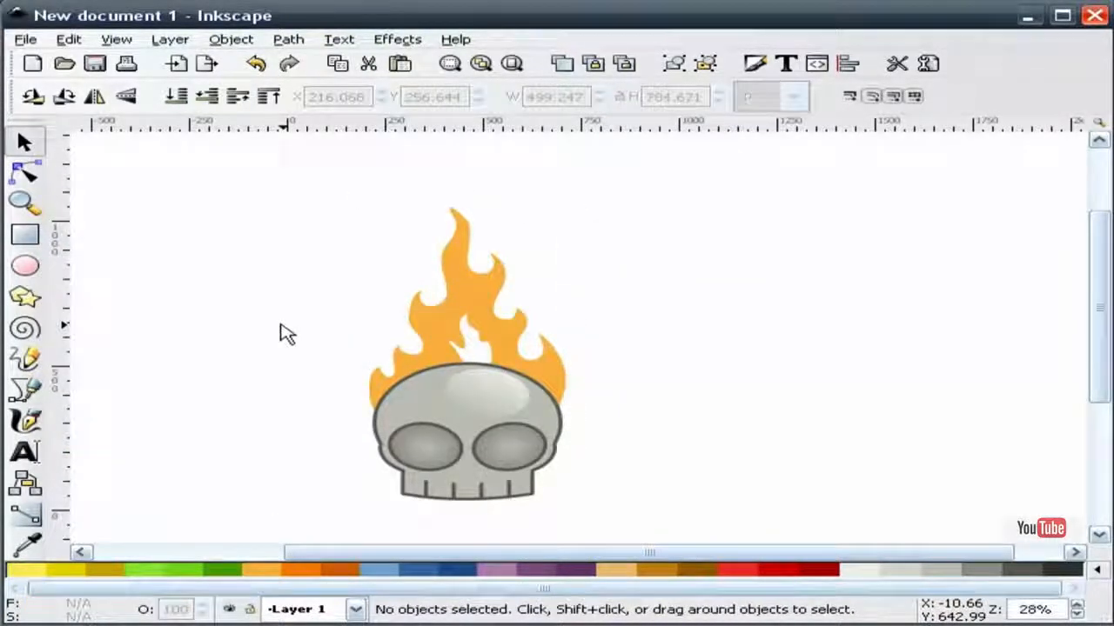
# Step: Change the flame's flat orange fill to a linear gradient
pyautogui.click(26, 202)
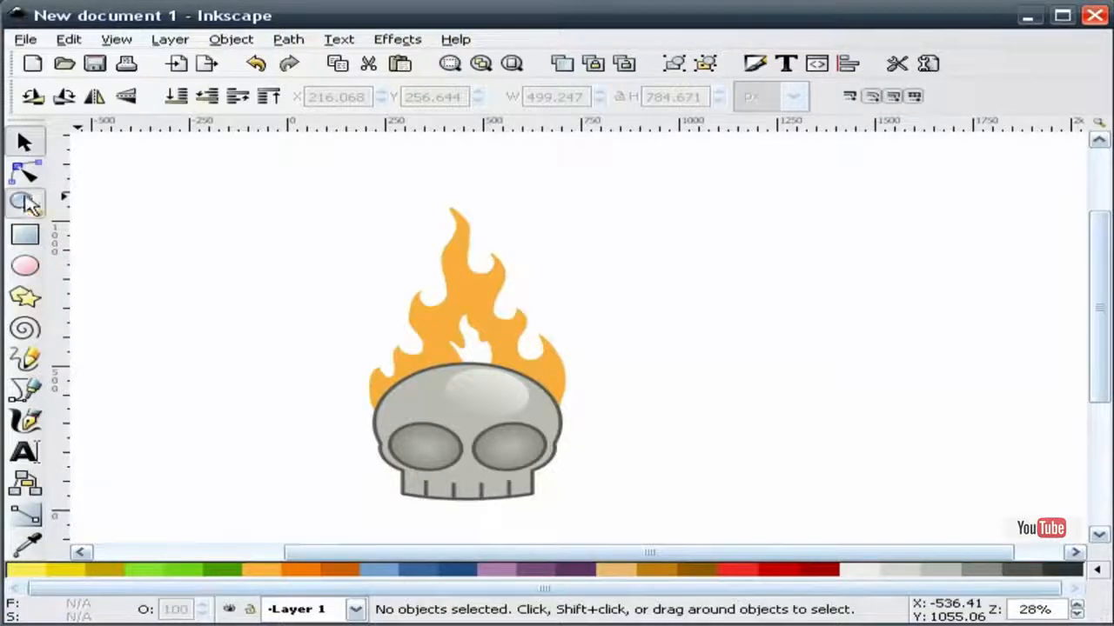
pyautogui.moveTo(266, 524); pyautogui.dragTo(773, 185)
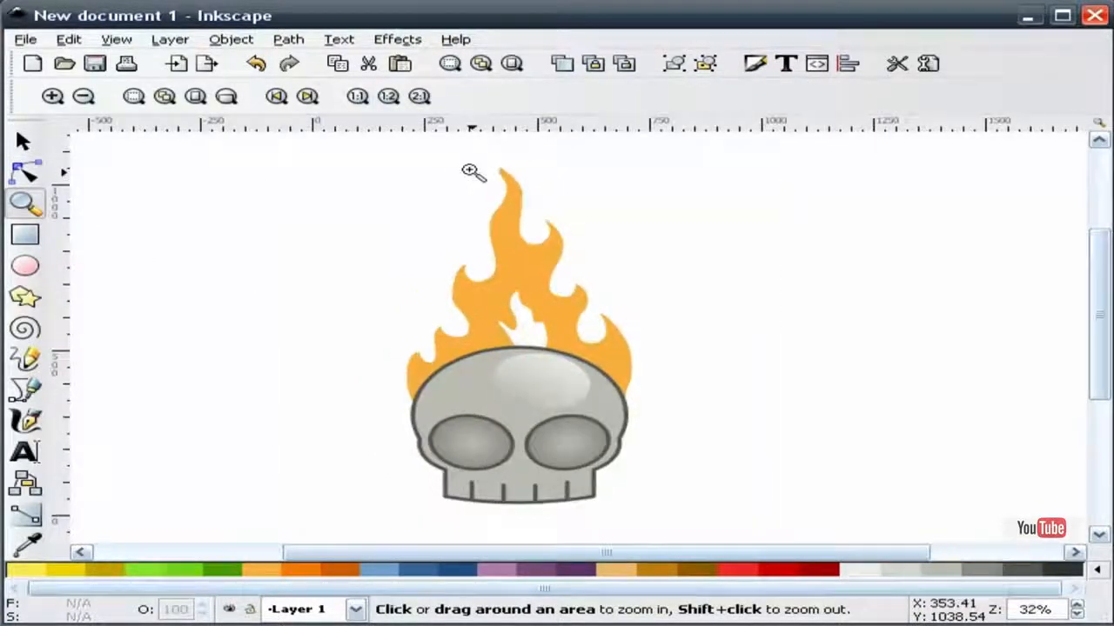
pyautogui.click(23, 141)
pyautogui.click(535, 276)
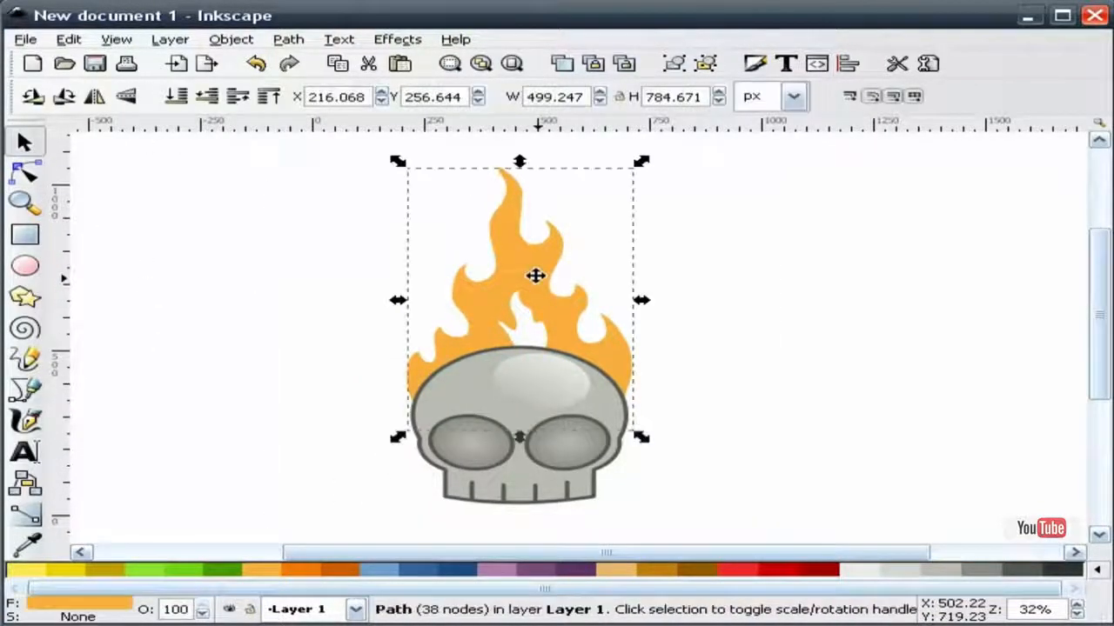
pyautogui.click(757, 67)
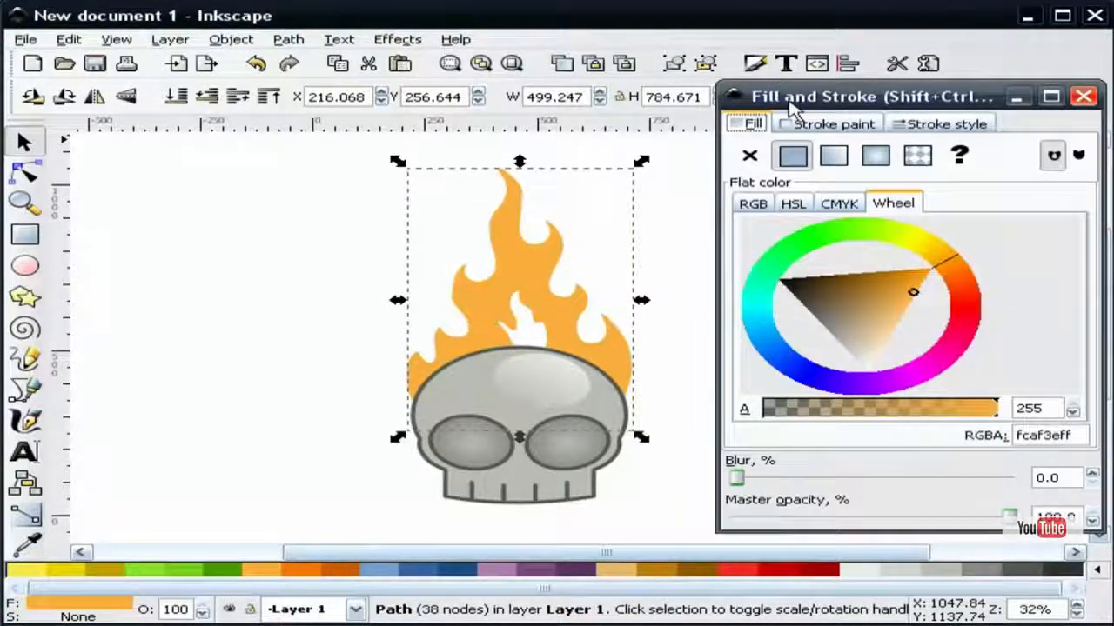
pyautogui.click(833, 156)
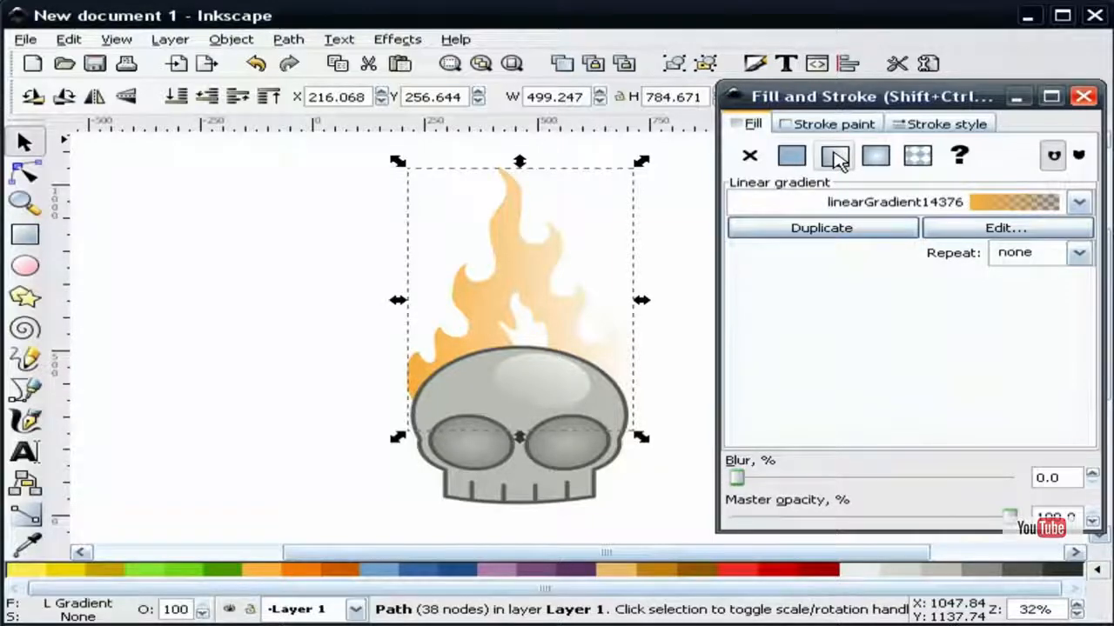
# Step: Make the flame gradient's end stop fully opaque and set its colour to pale yellow, f9f6aeff
pyautogui.click(1049, 233)
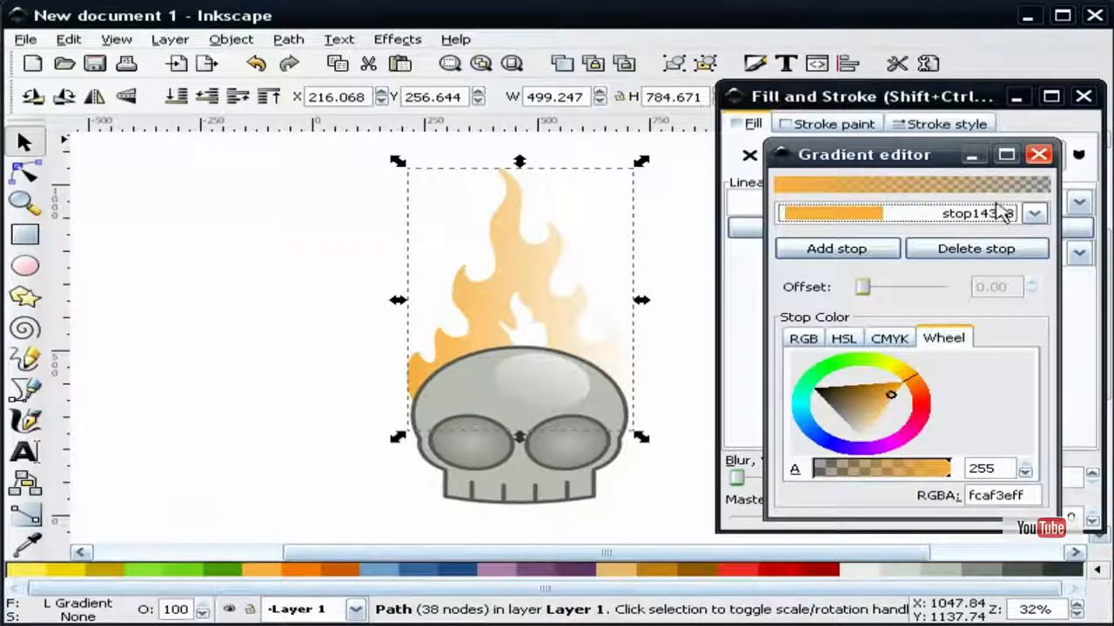
pyautogui.click(1040, 215)
pyautogui.click(875, 237)
pyautogui.moveTo(884, 470); pyautogui.dragTo(961, 469)
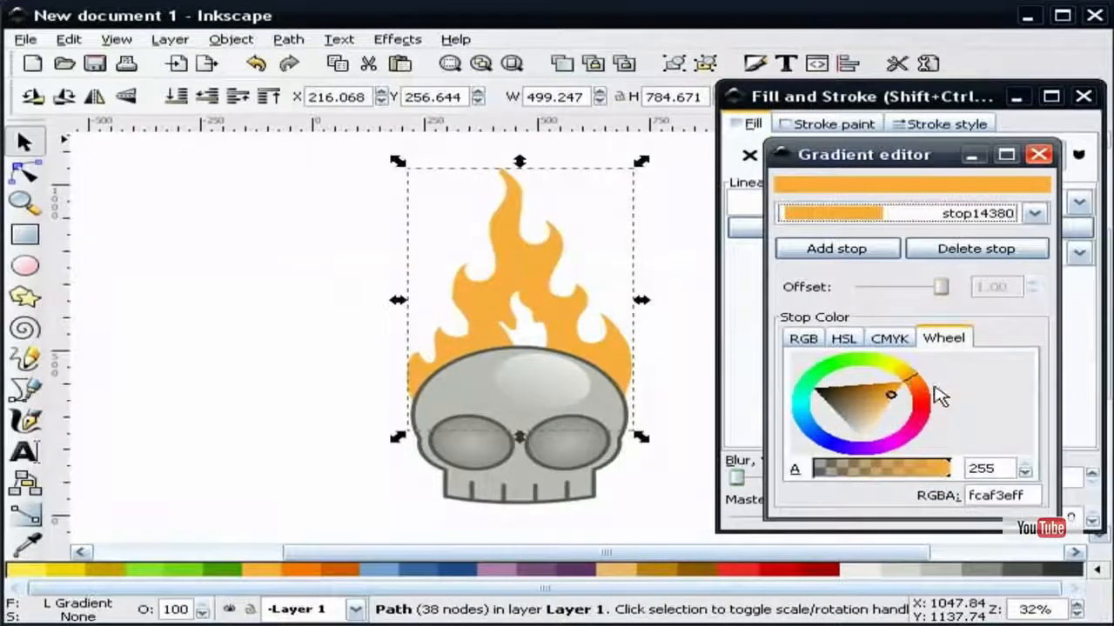
pyautogui.click(900, 378)
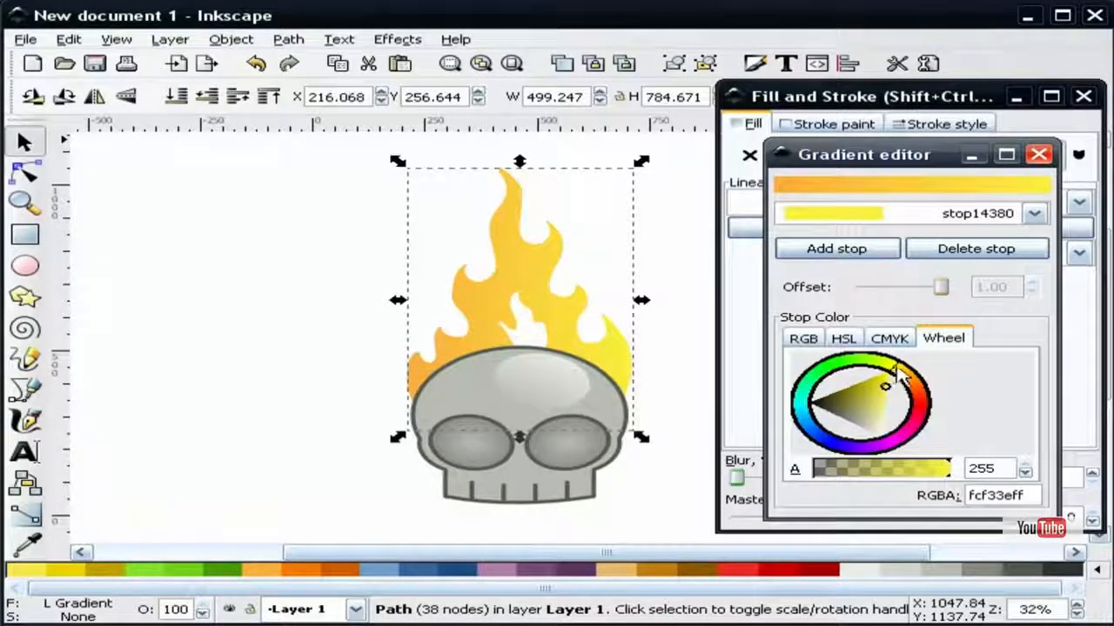
pyautogui.moveTo(895, 366); pyautogui.dragTo(888, 421)
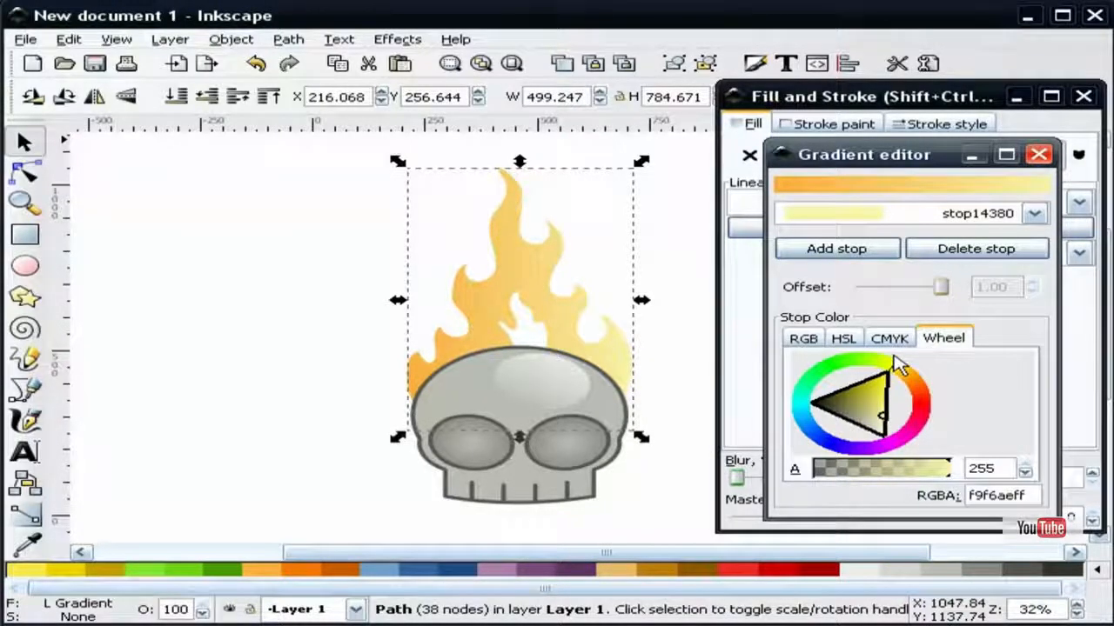
# Step: Set the start stop of the flame's gradient to a stronger orange, ff8c0eff
pyautogui.click(1034, 213)
pyautogui.click(868, 197)
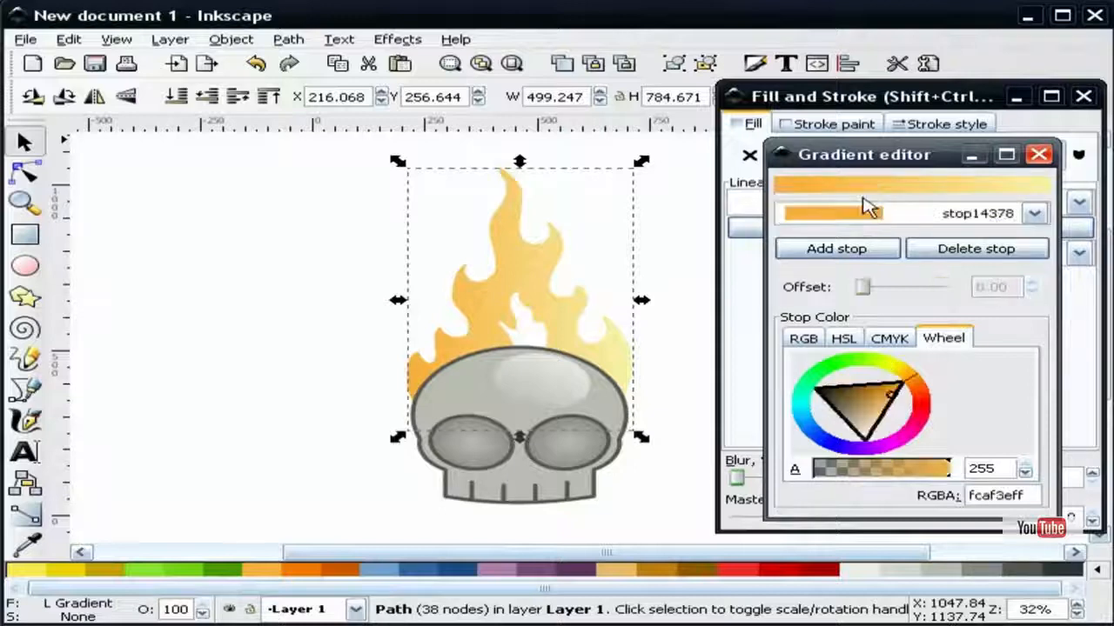
pyautogui.moveTo(903, 394)
pyautogui.mouseDown()
pyautogui.moveTo(922, 393)
pyautogui.moveTo(909, 399)
pyautogui.moveTo(916, 390)
pyautogui.moveTo(935, 416)
pyautogui.mouseUp()
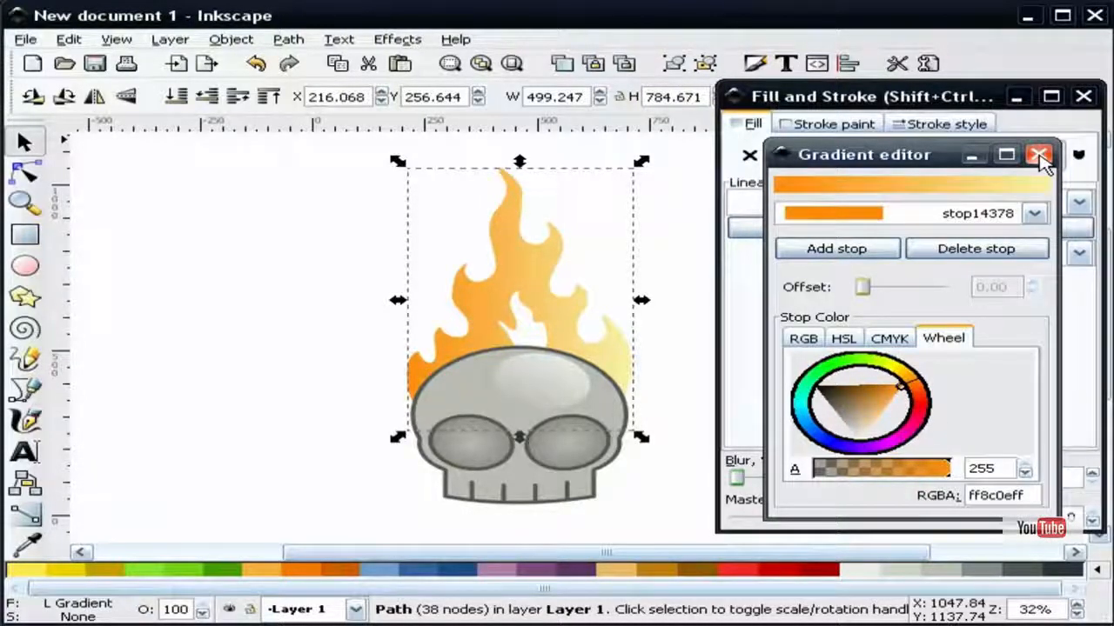
pyautogui.click(1039, 156)
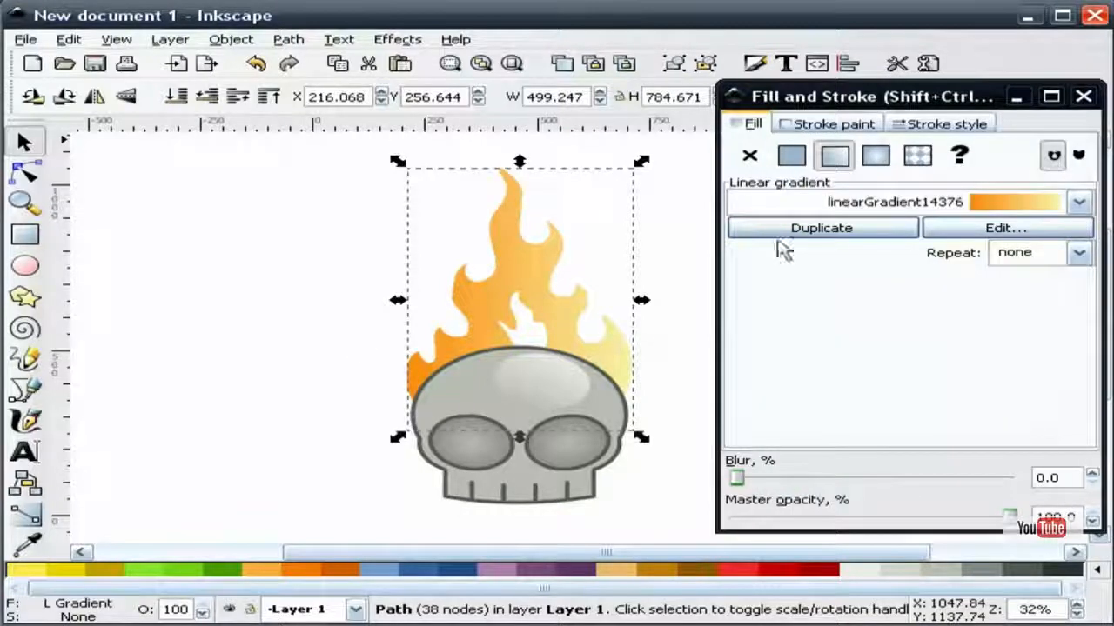
# Step: Reorient the flame's gradient to run downward, from orange at the middle of the flame to pale yellow just inside the skull's upper edge
pyautogui.click(26, 513)
pyautogui.moveTo(409, 301); pyautogui.dragTo(519, 234)
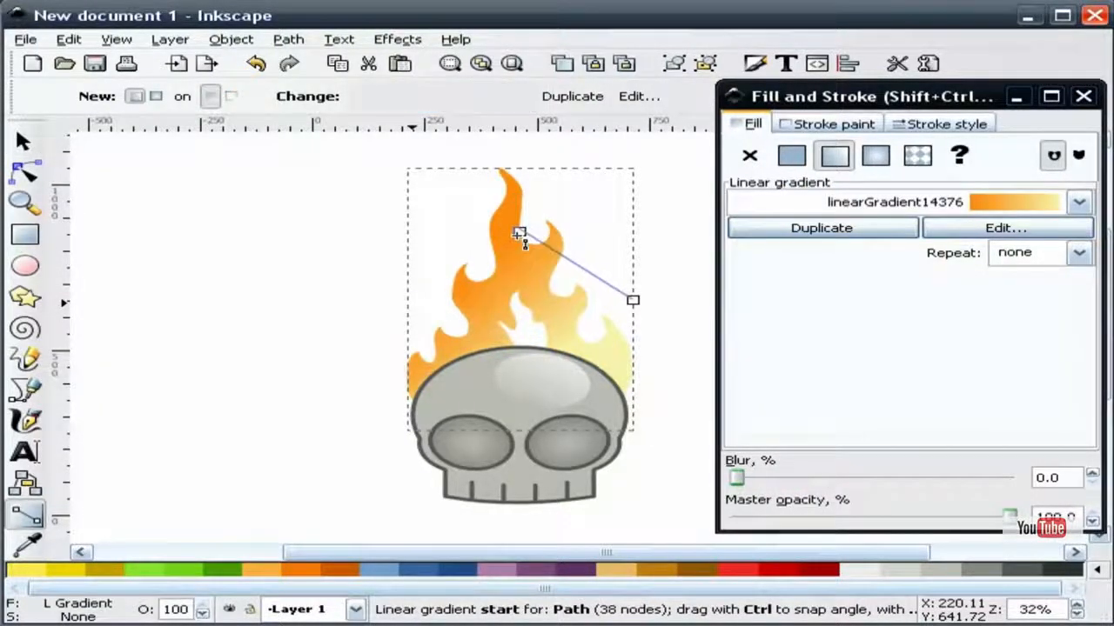
pyautogui.moveTo(633, 300); pyautogui.dragTo(532, 361)
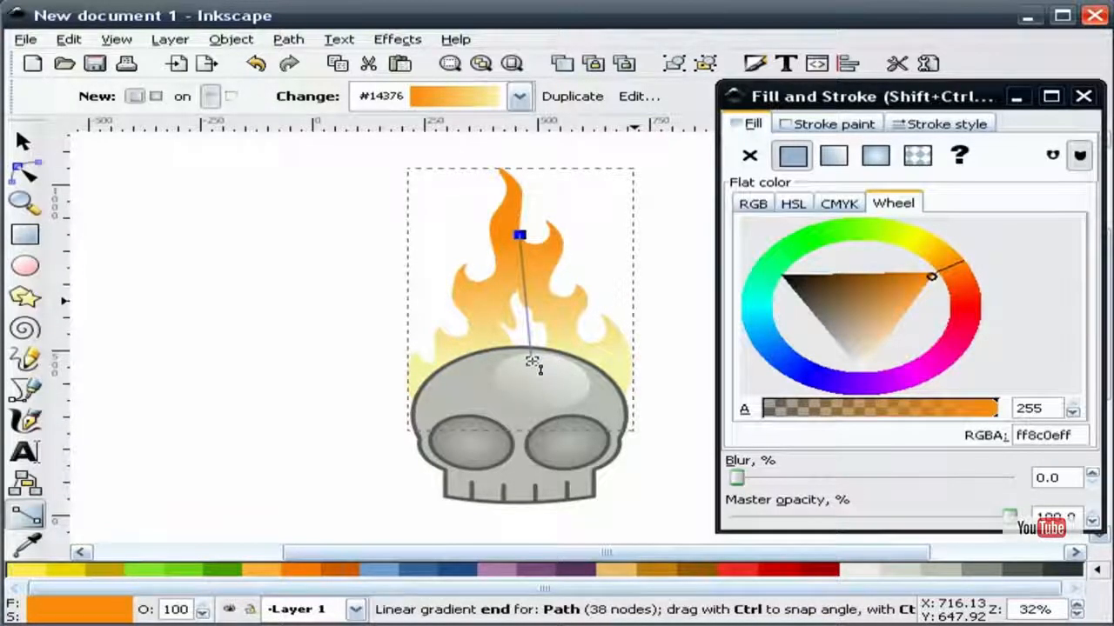
pyautogui.click(532, 361)
pyautogui.moveTo(522, 236); pyautogui.dragTo(512, 268)
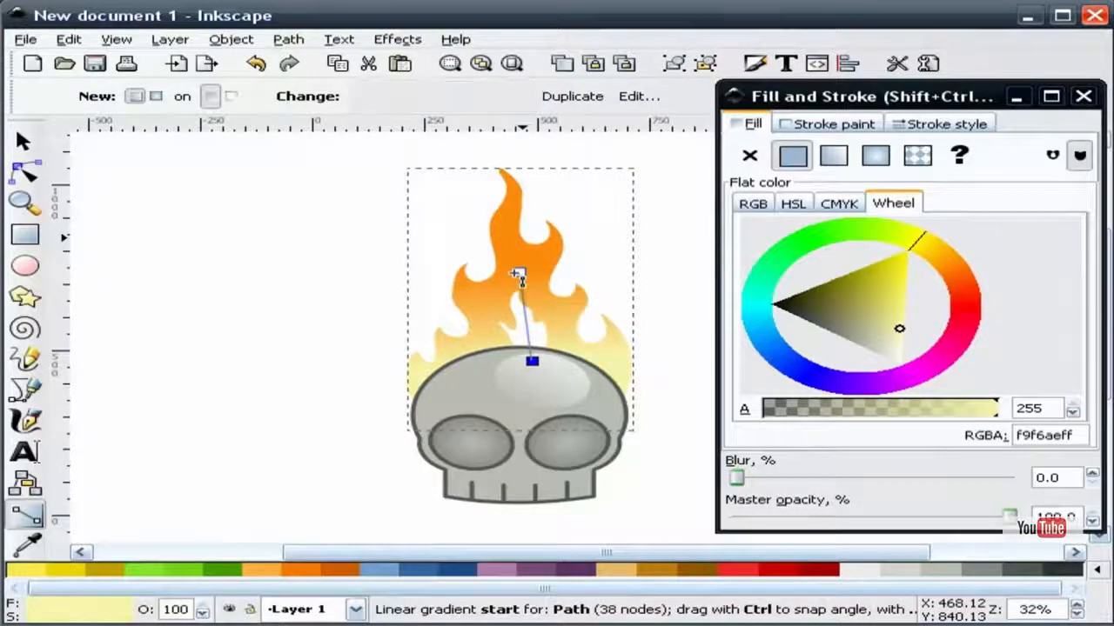
pyautogui.click(519, 273)
pyautogui.click(24, 142)
pyautogui.click(169, 225)
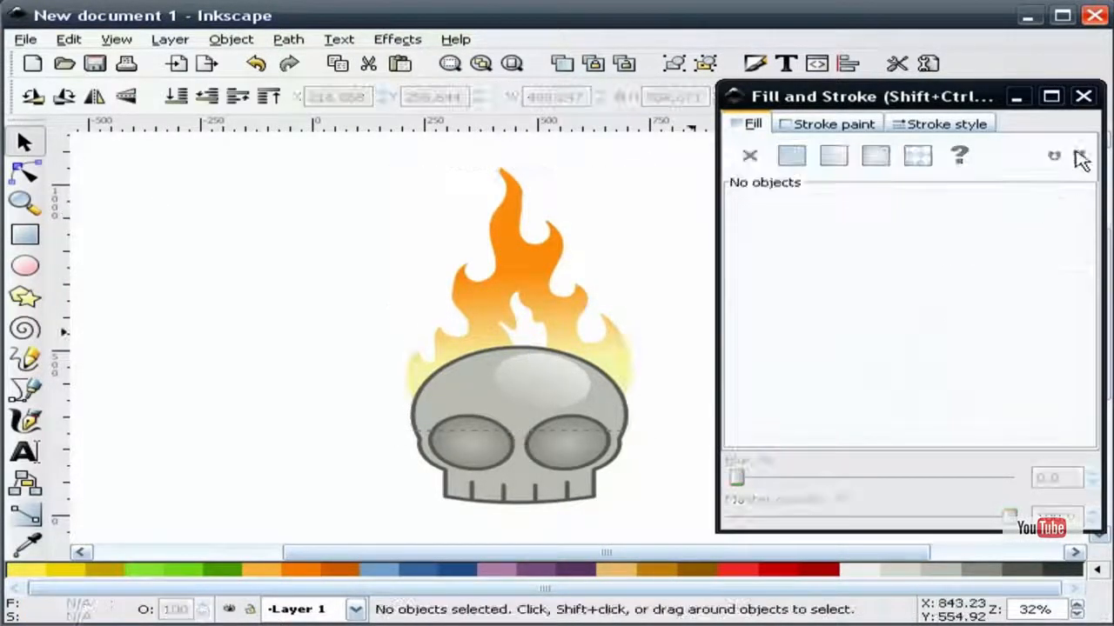
pyautogui.click(1083, 97)
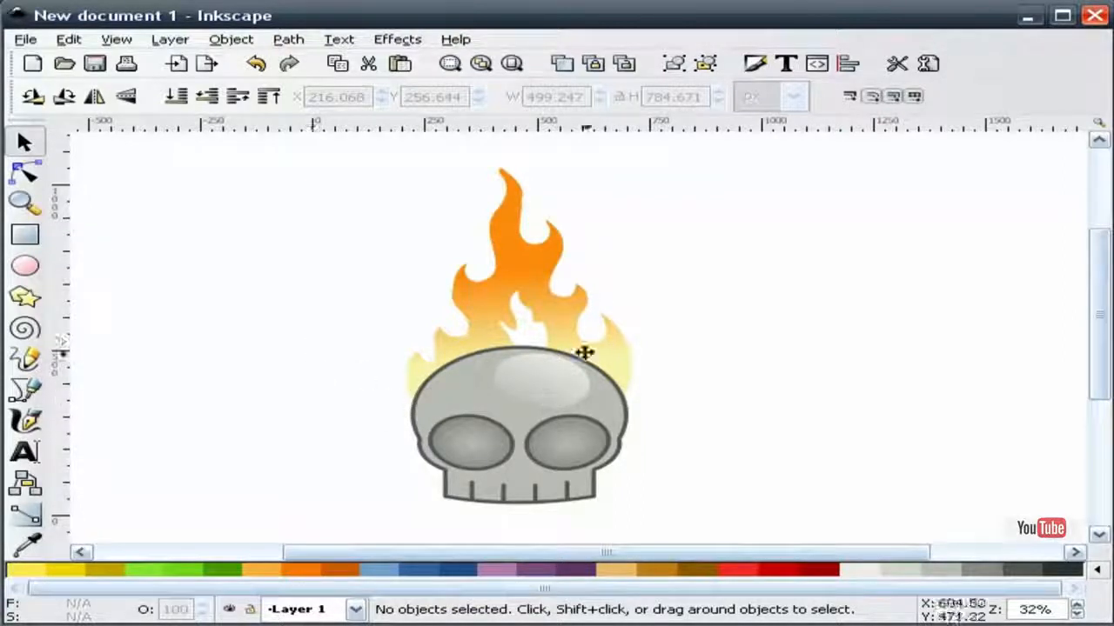
# Step: Soften the flame's edges with a blur of 1.0%
pyautogui.click(24, 202)
pyautogui.moveTo(352, 437); pyautogui.dragTo(767, 145)
pyautogui.press('s')
pyautogui.click(502, 263)
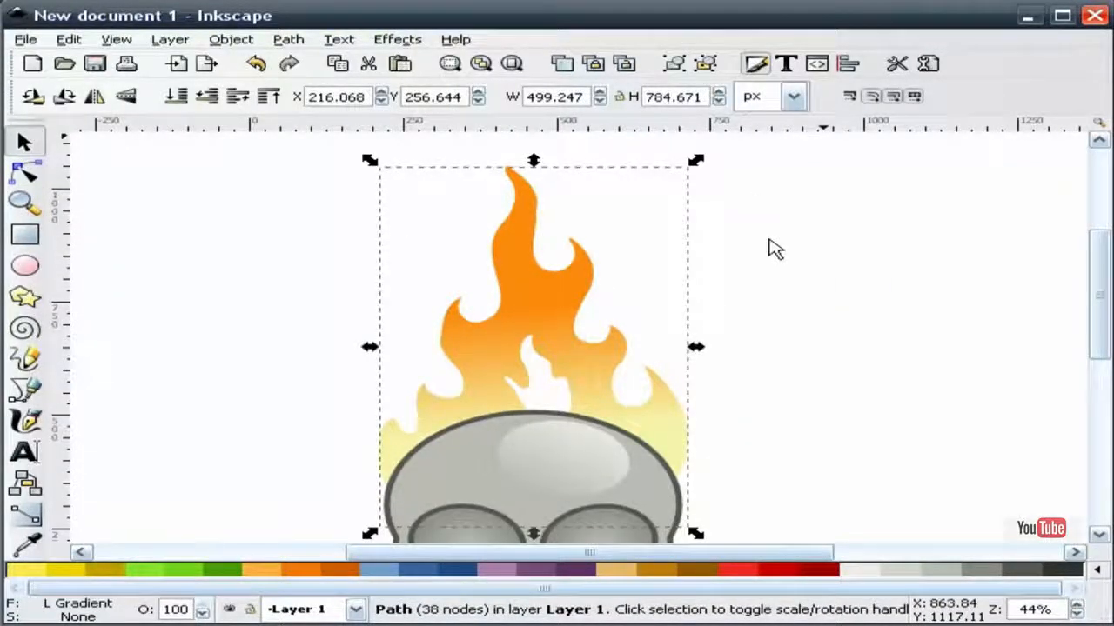
pyautogui.click(1092, 474)
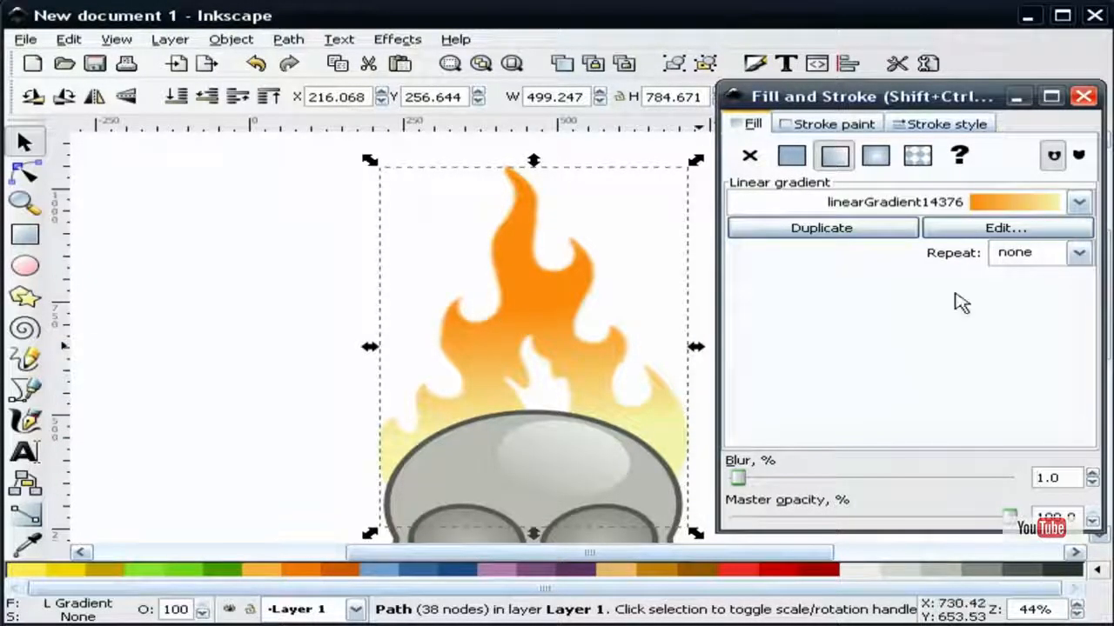
pyautogui.click(1083, 99)
pyautogui.click(758, 329)
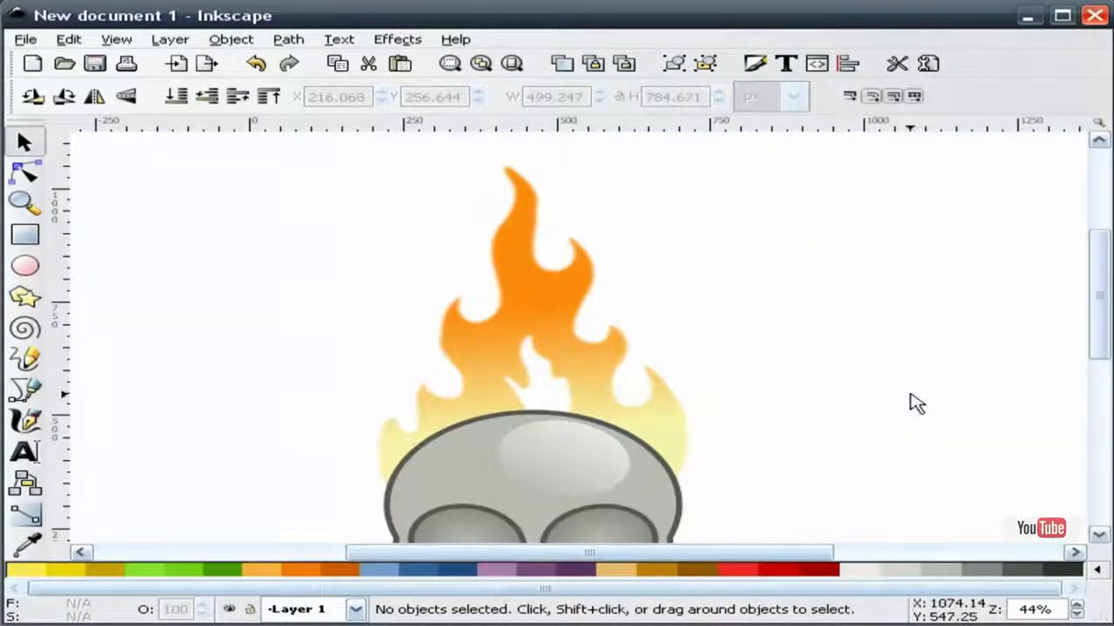
# Step: Draw two off-white calligraphic highlight strokes of width 5, one on the flame's top tongue and a shorter one on its left tongue
pyautogui.click(30, 205)
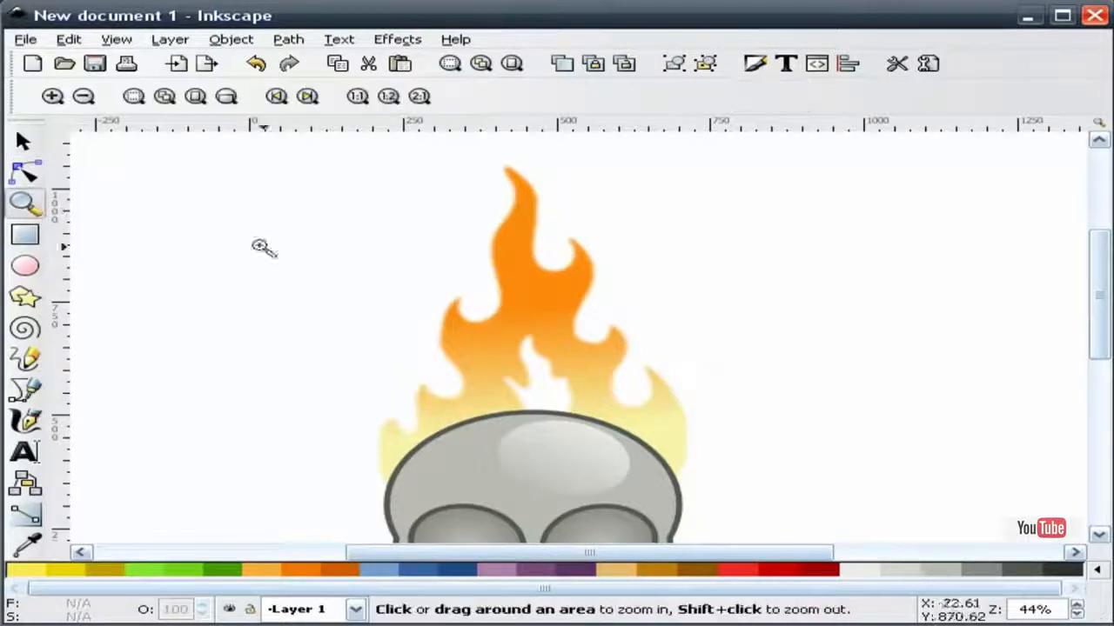
pyautogui.click(195, 97)
pyautogui.click(169, 98)
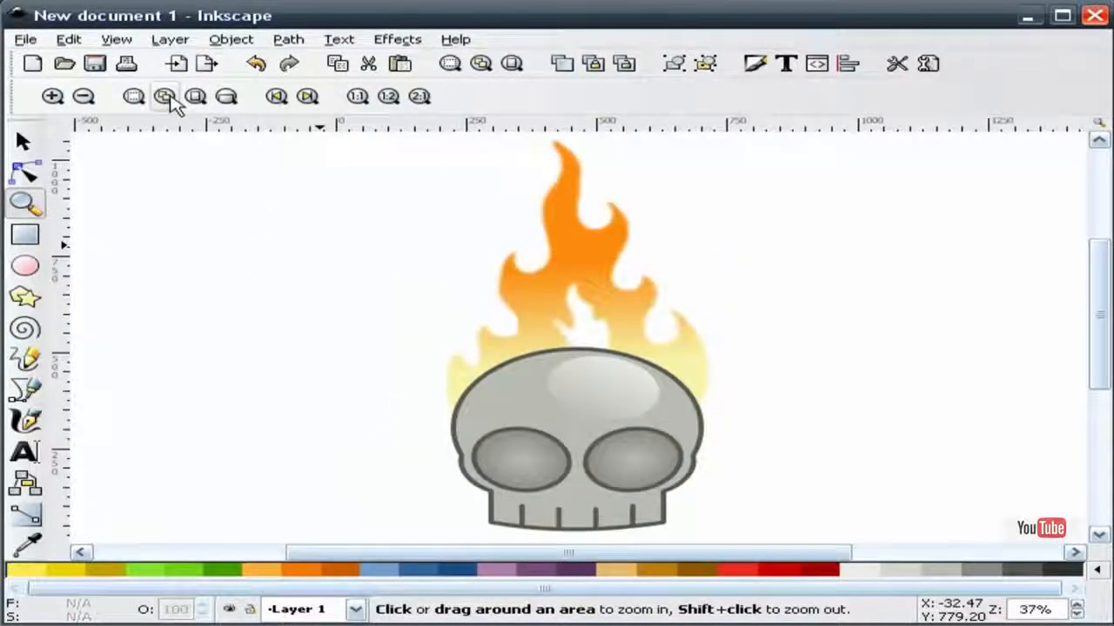
pyautogui.click(24, 141)
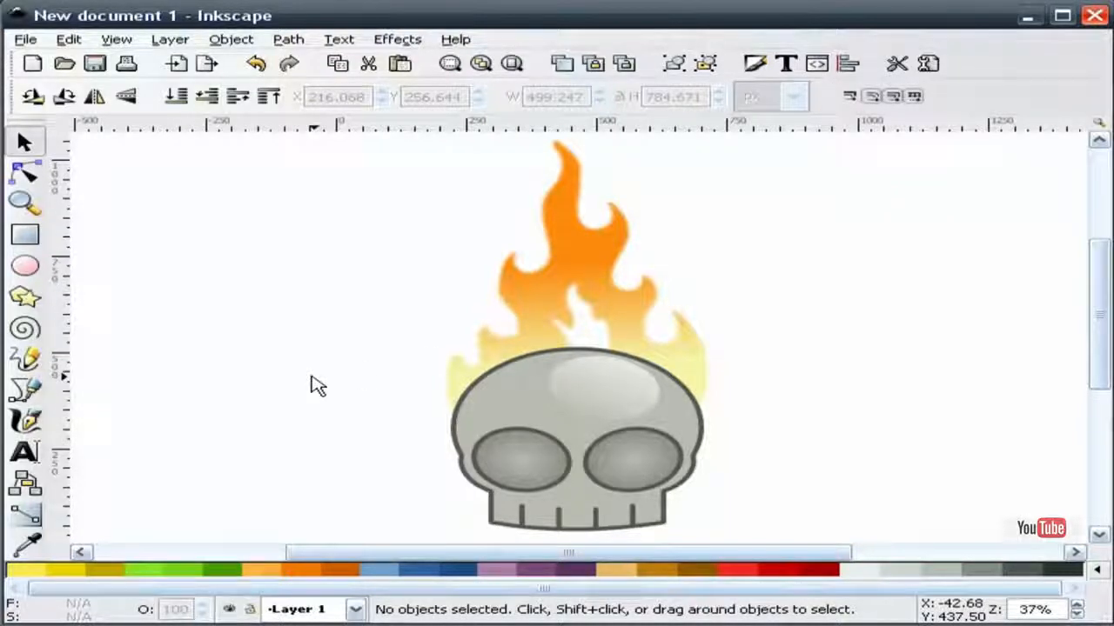
pyautogui.click(41, 428)
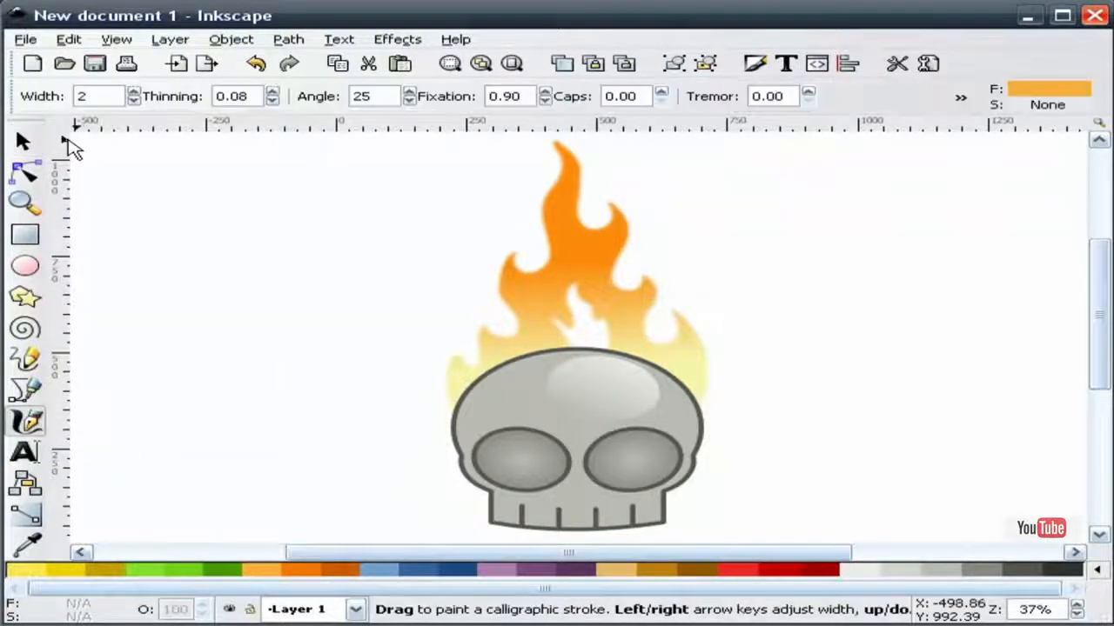
pyautogui.click(134, 91)
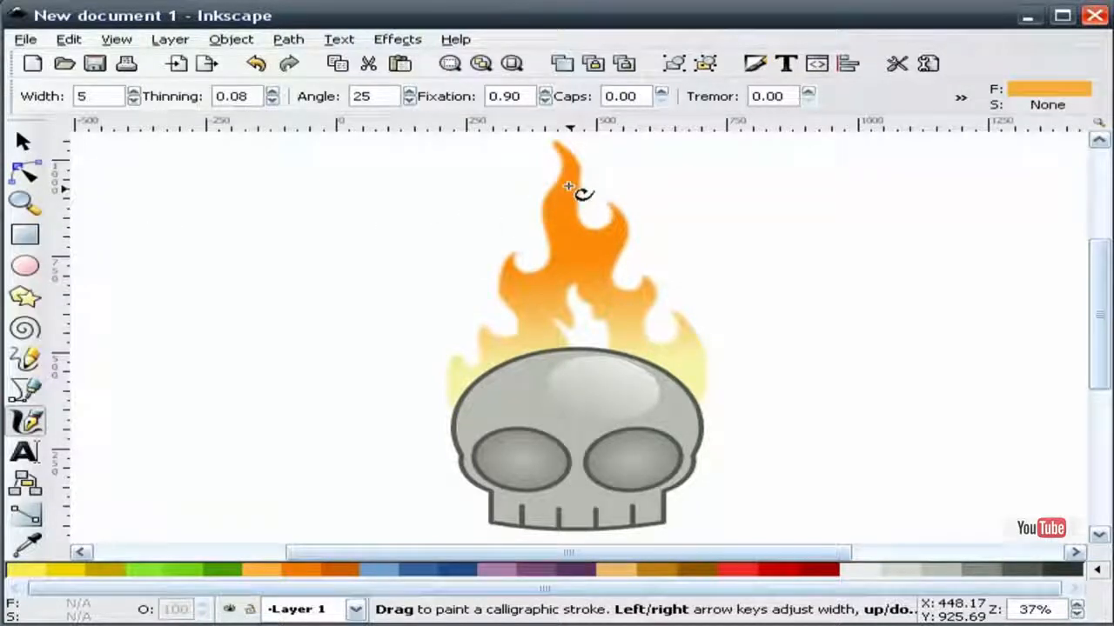
pyautogui.click(855, 571)
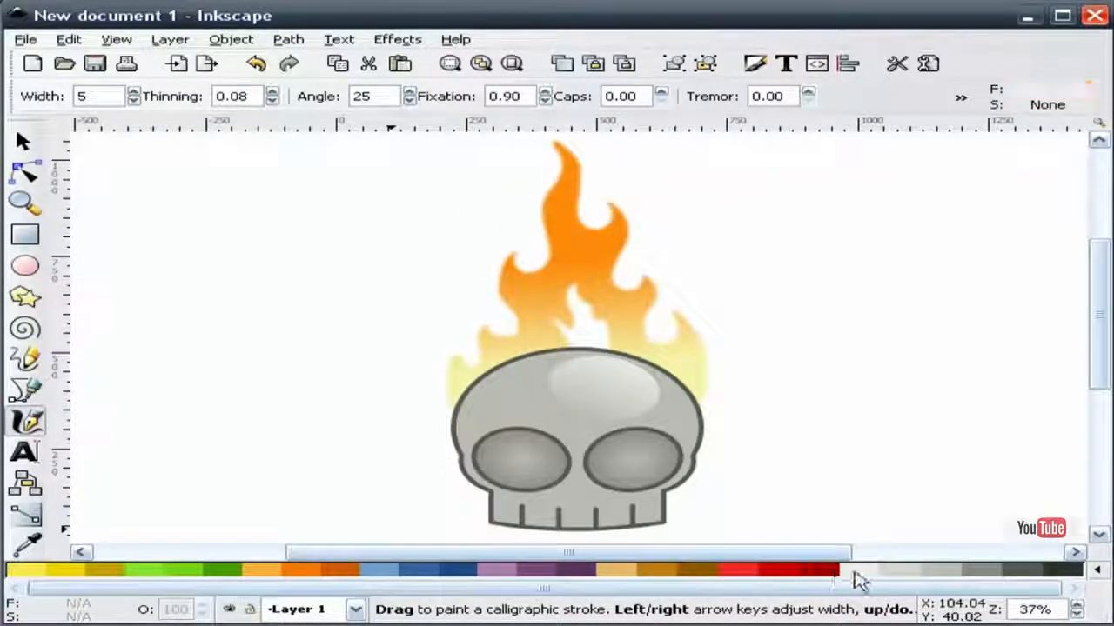
pyautogui.moveTo(571, 187); pyautogui.dragTo(567, 246)
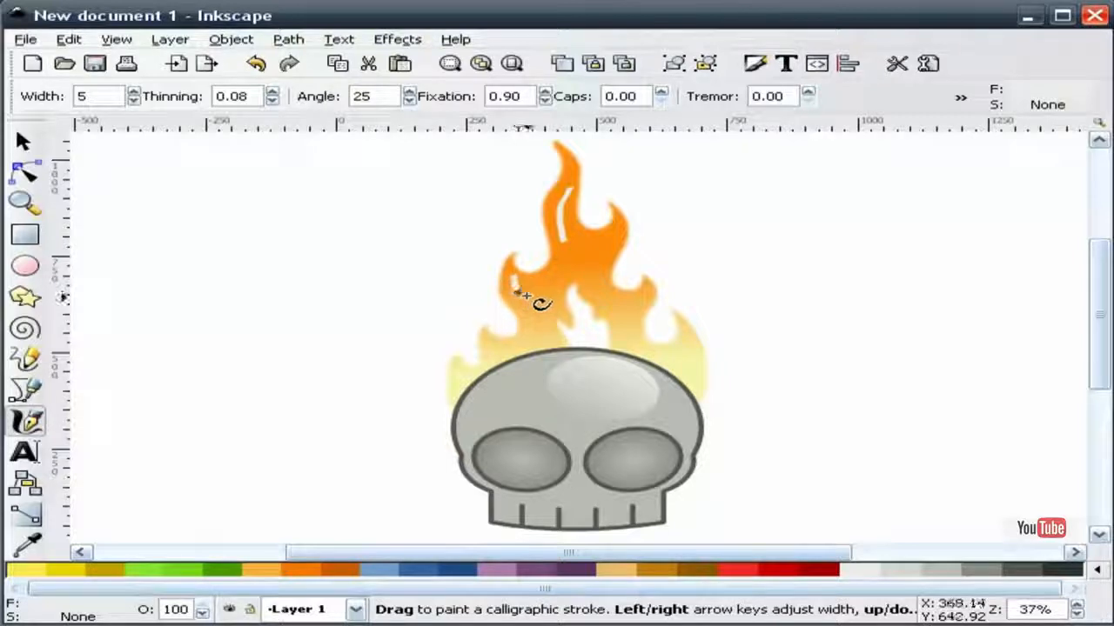
# Step: Nudge the long highlight stroke on the top tongue slightly toward the flame's left edge
pyautogui.click(23, 141)
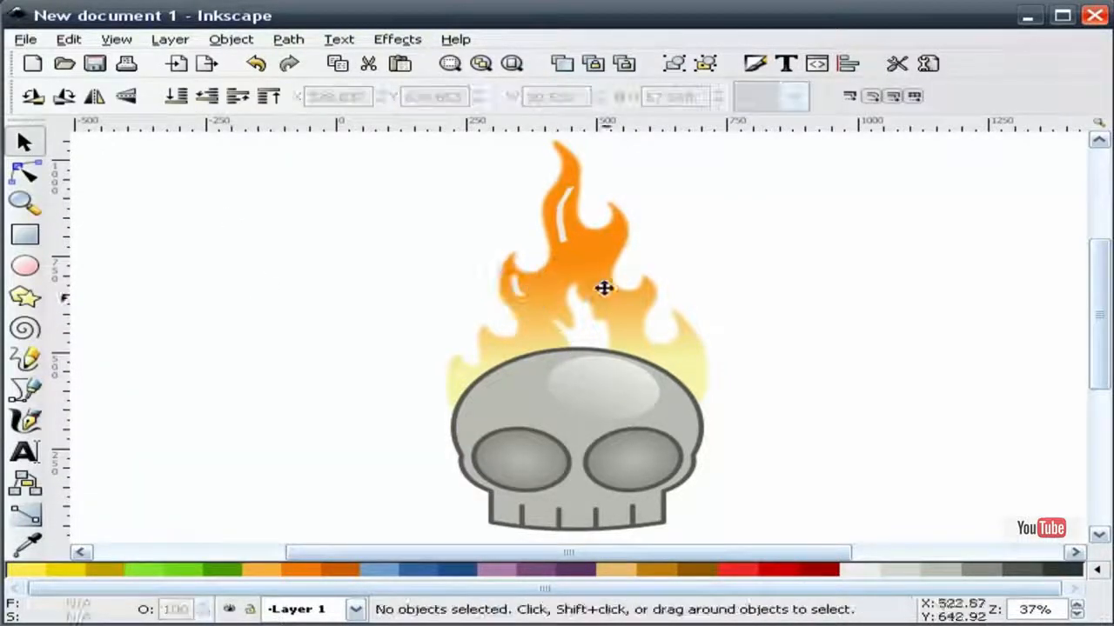
pyautogui.moveTo(557, 219); pyautogui.dragTo(554, 222)
pyautogui.press('Escape')
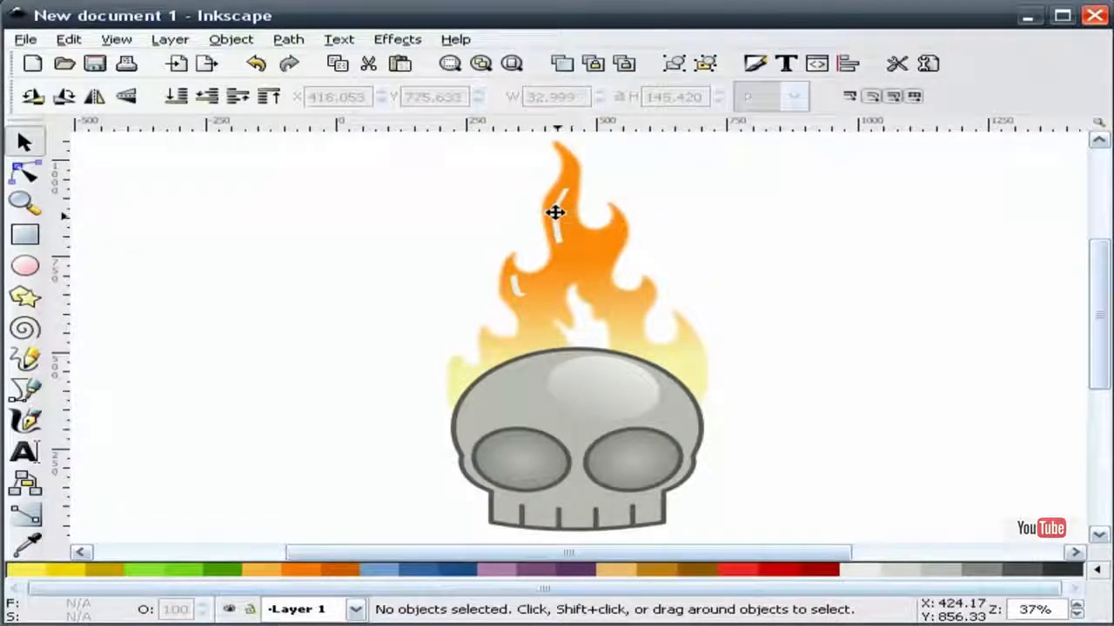
# Step: Make the long highlight slightly transparent with an alpha of 226 and blur it by 20%
pyautogui.click(555, 212)
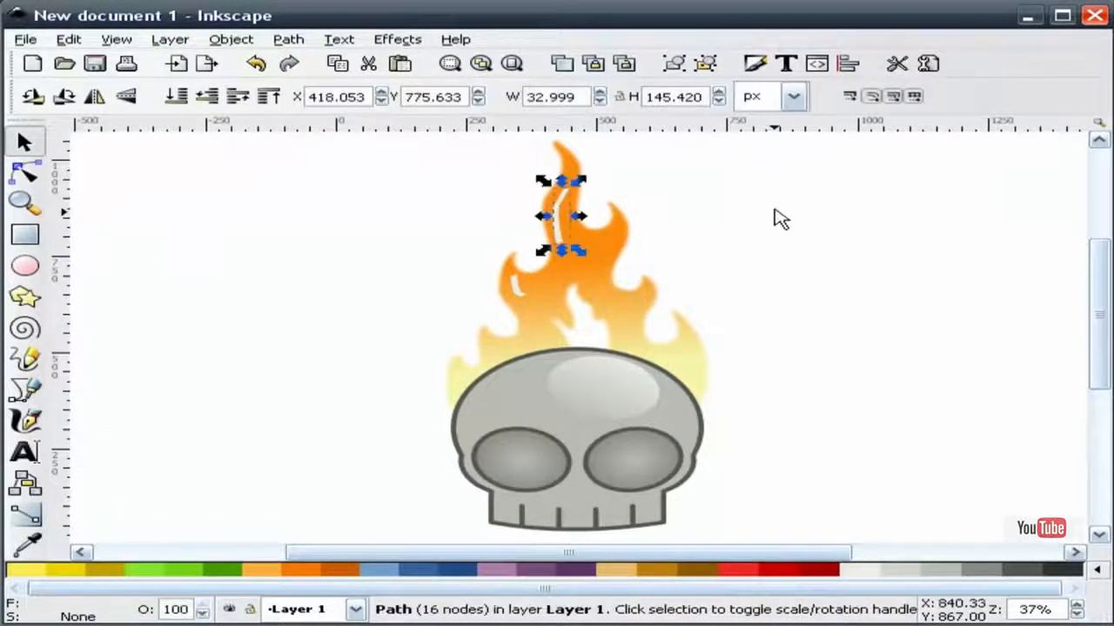
pyautogui.click(753, 66)
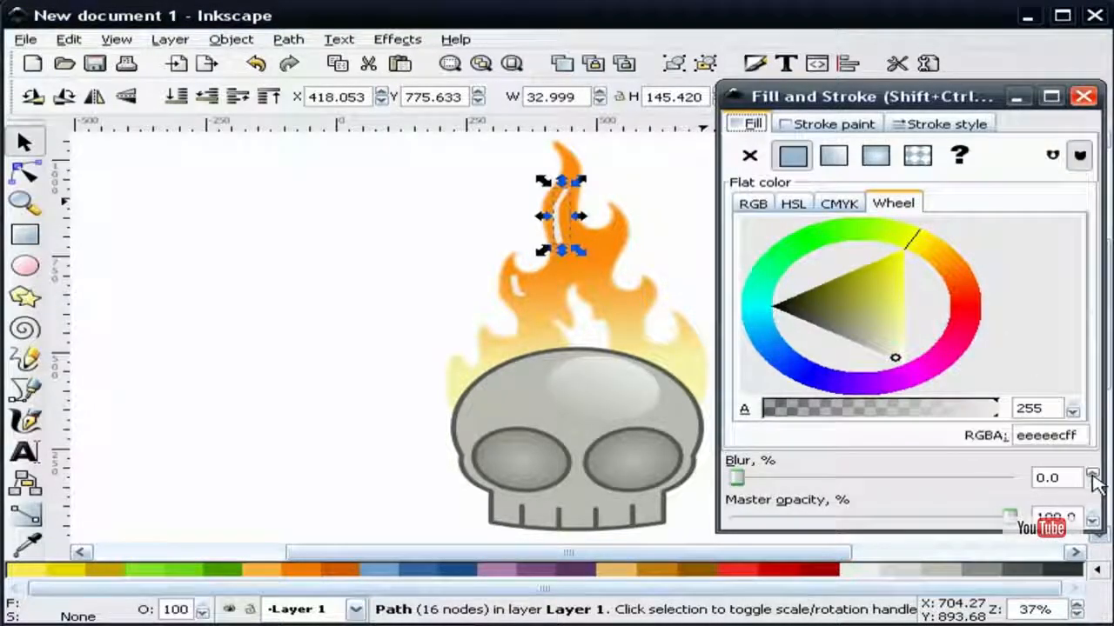
pyautogui.moveTo(967, 414)
pyautogui.mouseDown()
pyautogui.moveTo(952, 415)
pyautogui.moveTo(972, 415)
pyautogui.mouseUp()
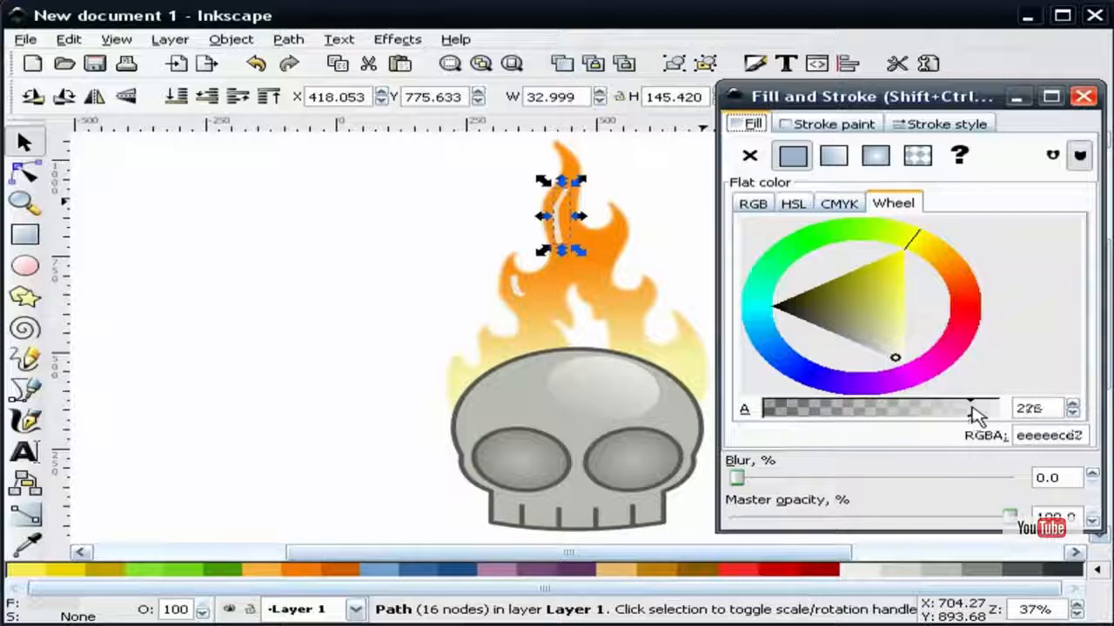
pyautogui.click(1093, 474)
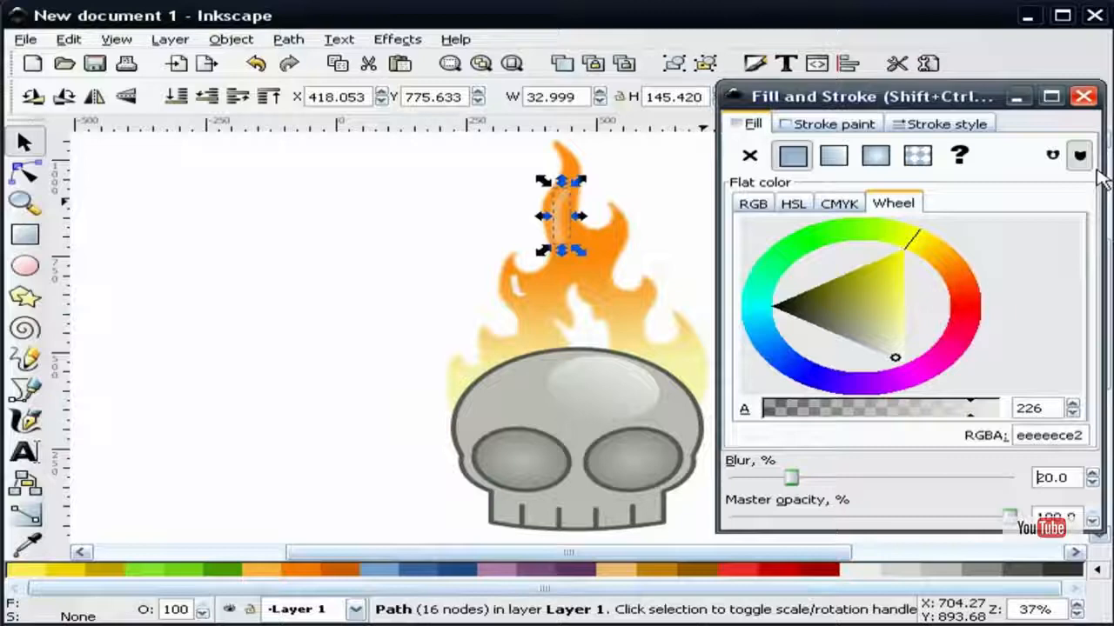
pyautogui.click(1084, 95)
pyautogui.click(910, 186)
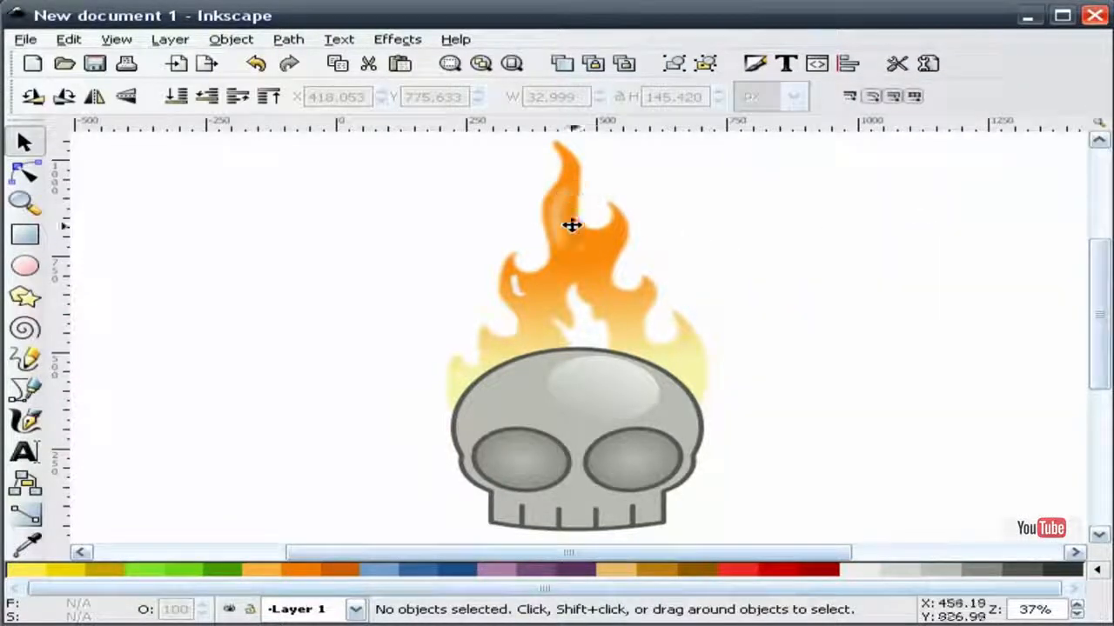
# Step: Shift the blurred highlight on the top tongue slightly up and to the left
pyautogui.click(24, 201)
pyautogui.moveTo(387, 396); pyautogui.dragTo(744, 153)
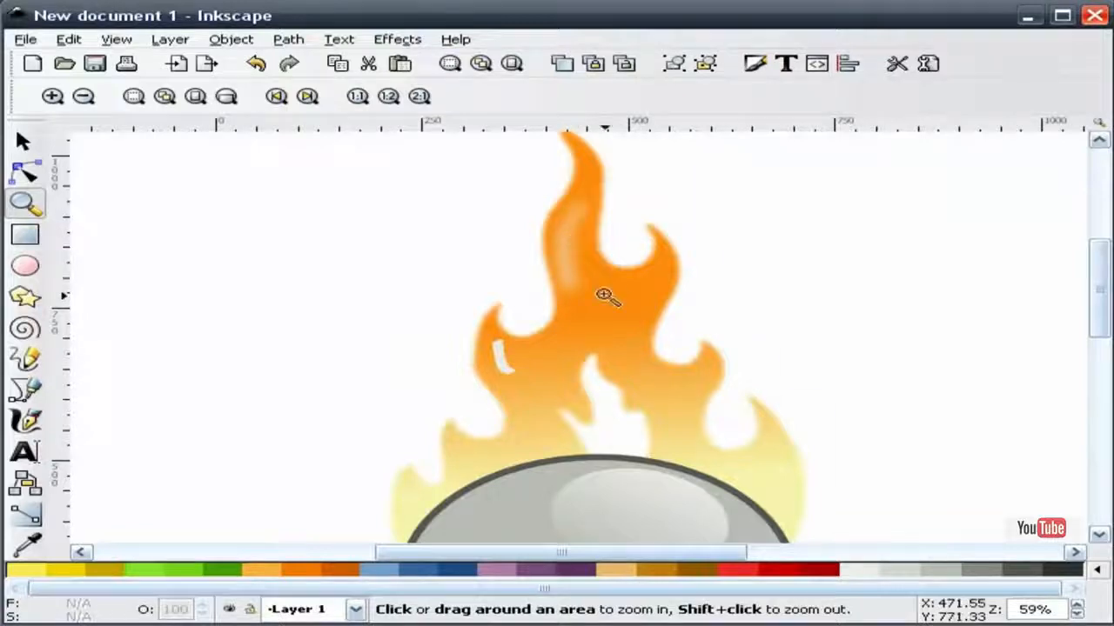
pyautogui.click(24, 141)
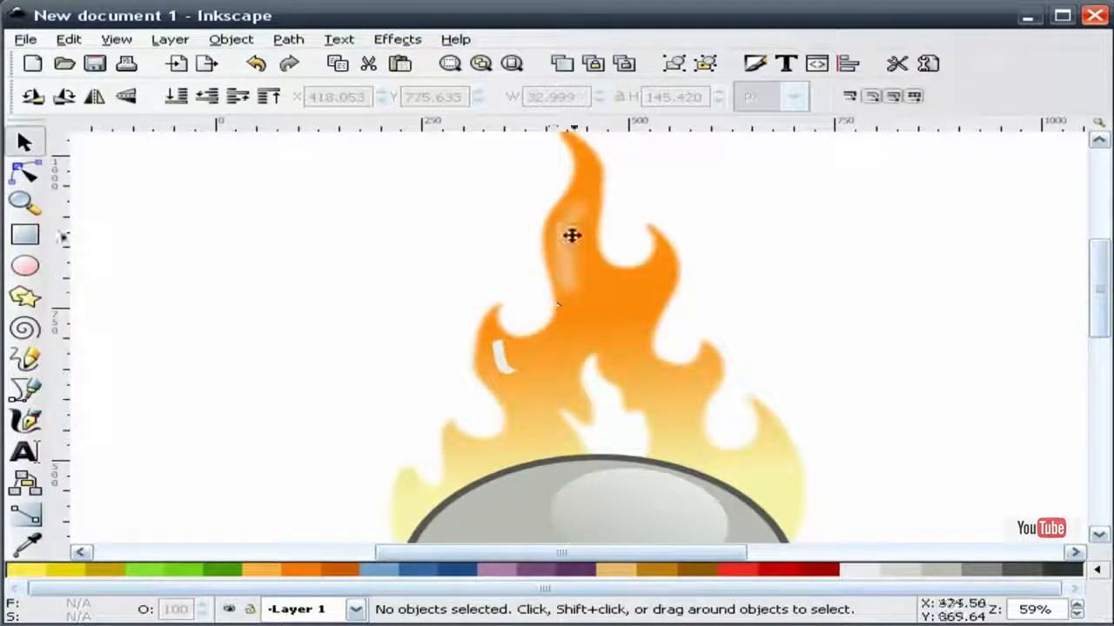
pyautogui.click(572, 231)
pyautogui.moveTo(571, 232); pyautogui.dragTo(569, 224)
pyautogui.click(317, 246)
# Step: Move the short highlight on the left tongue slightly down, reduce its alpha to 223 and blur it by 29%
pyautogui.moveTo(504, 356); pyautogui.dragTo(503, 361)
pyautogui.click(756, 64)
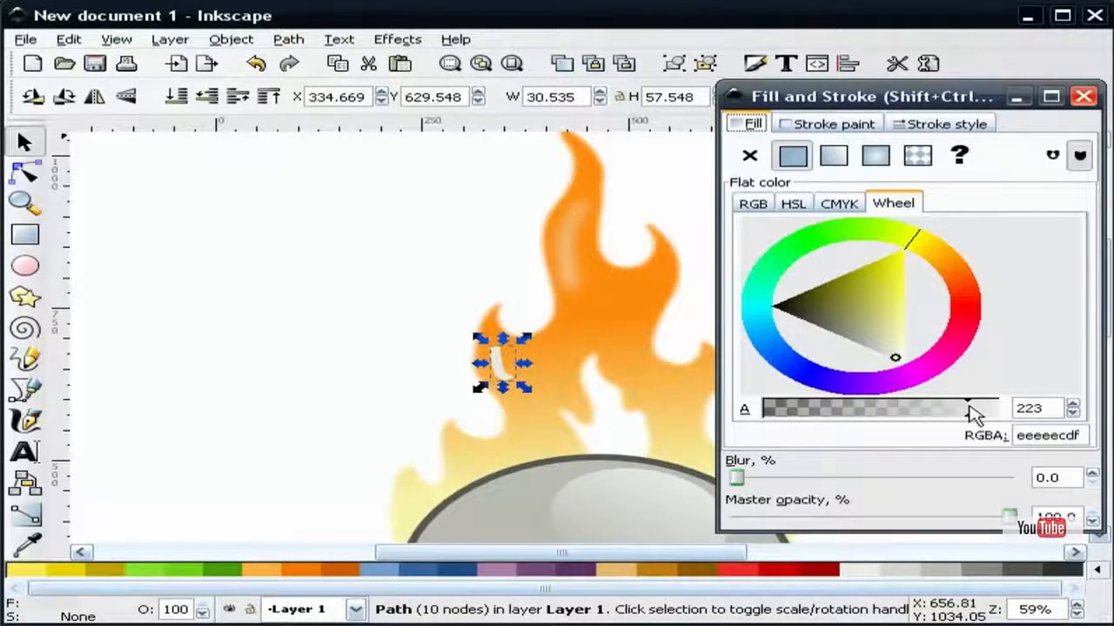
pyautogui.click(1092, 474)
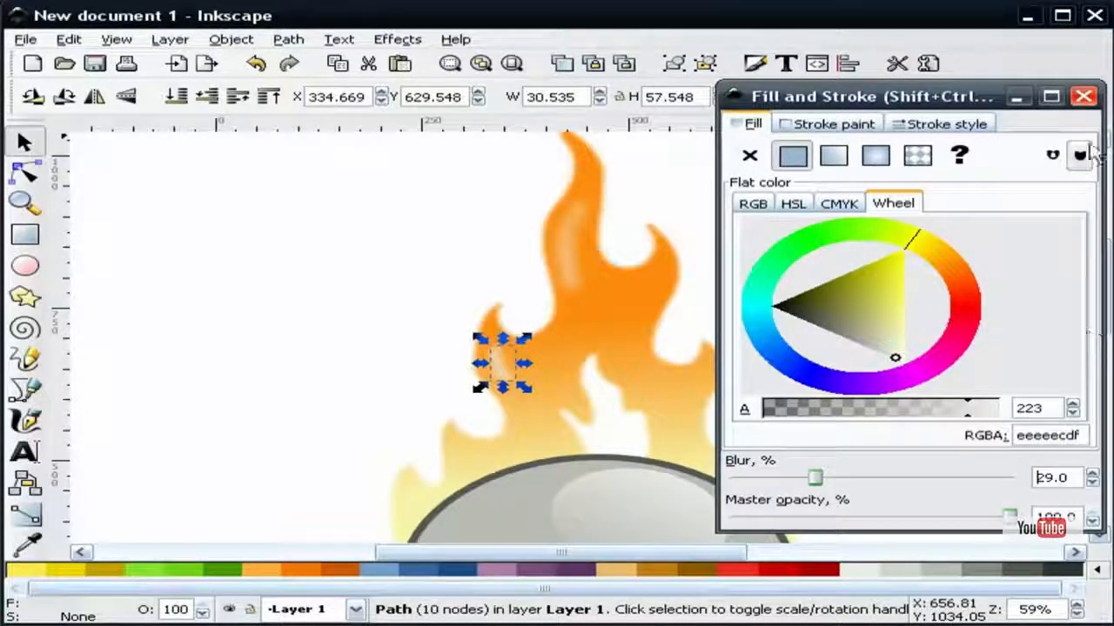
pyautogui.click(1083, 96)
pyautogui.click(870, 216)
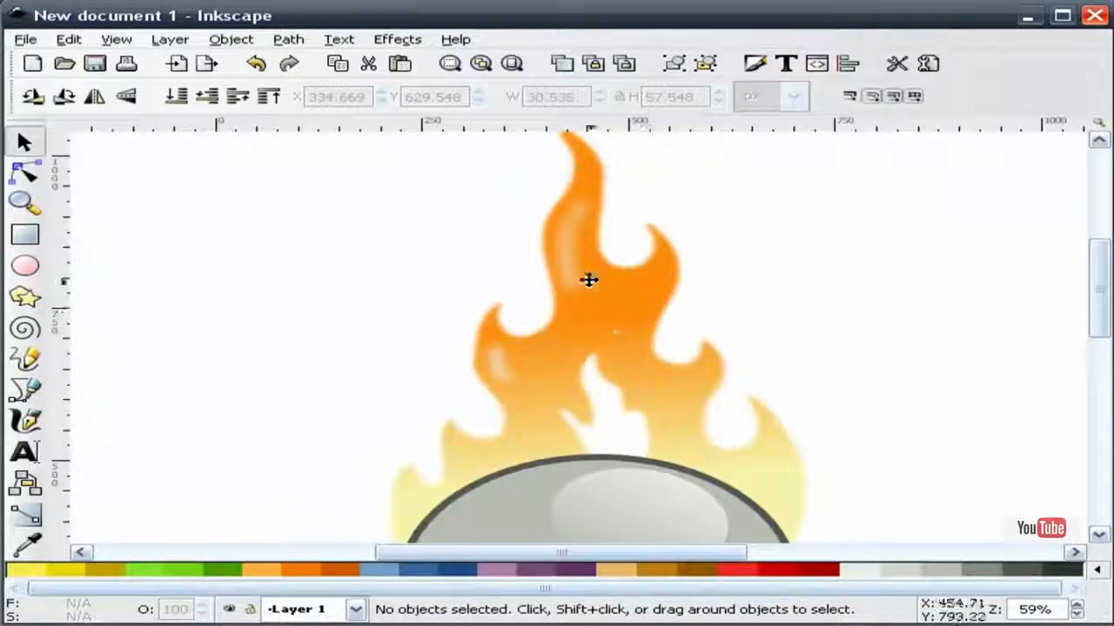
pyautogui.click(23, 205)
pyautogui.click(196, 97)
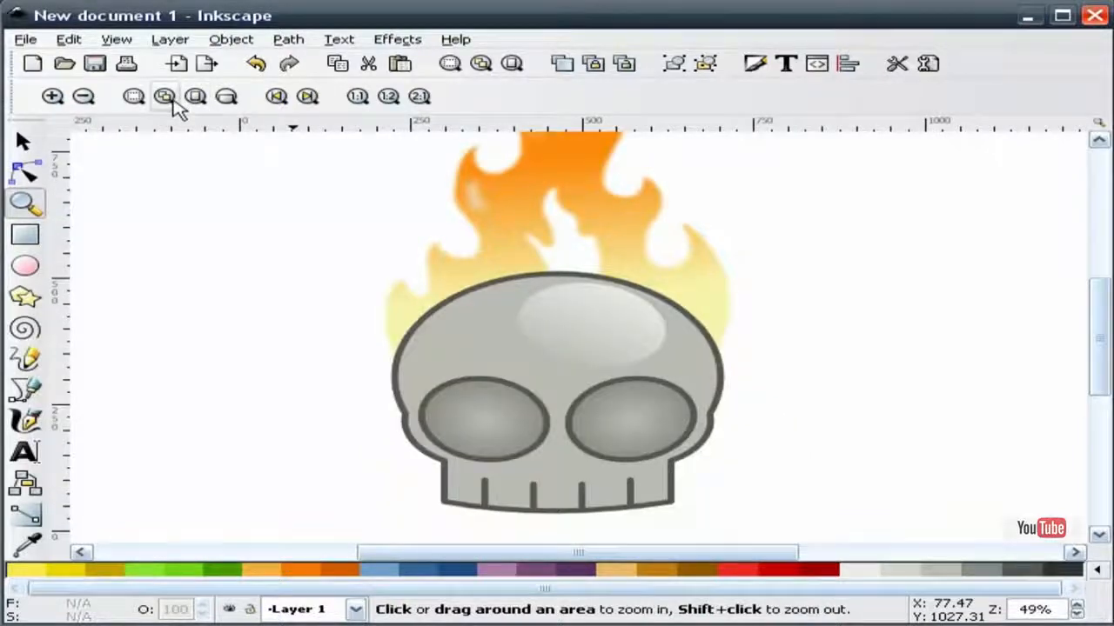
pyautogui.click(177, 99)
pyautogui.click(23, 142)
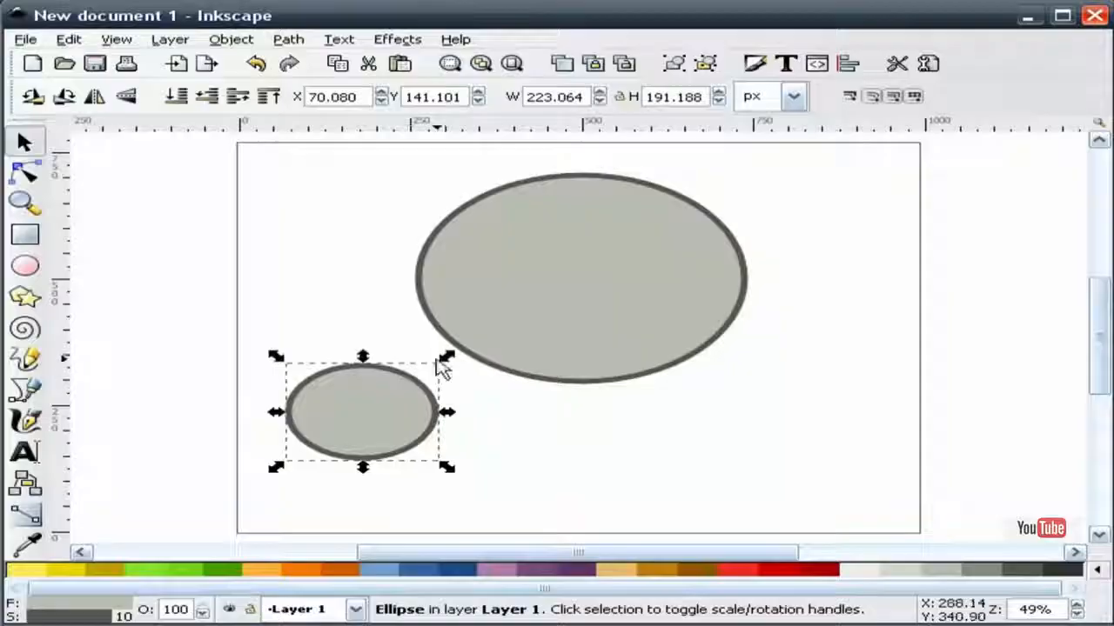
# Step: Scale the small ellipse down to about 195 by 167 px and open it for shape editing
pyautogui.moveTo(438, 363); pyautogui.dragTo(429, 372)
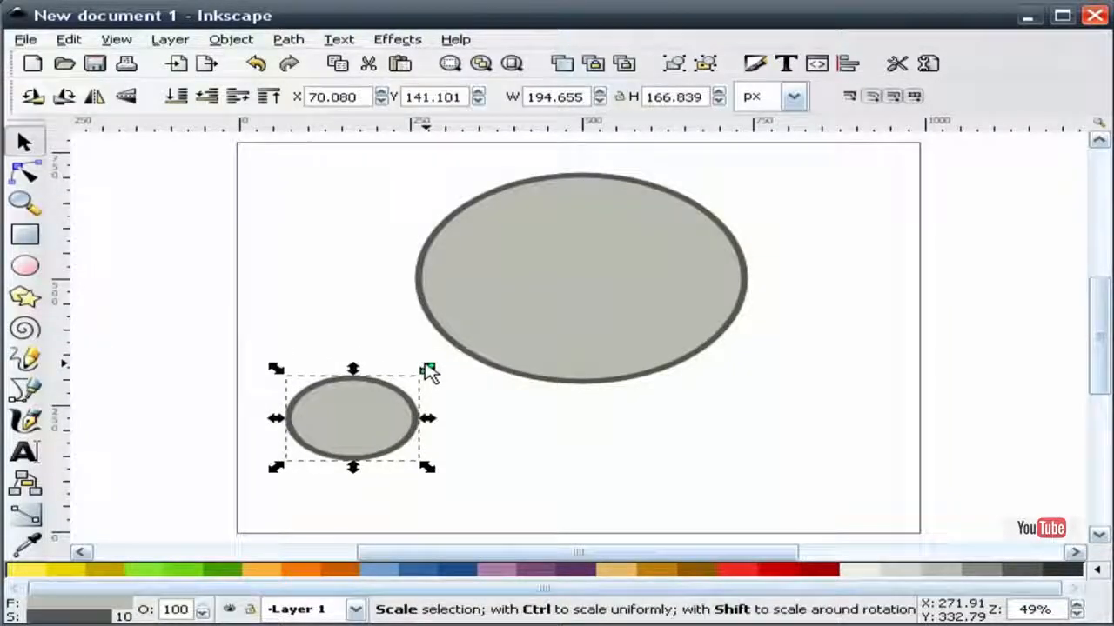
pyautogui.click(470, 406)
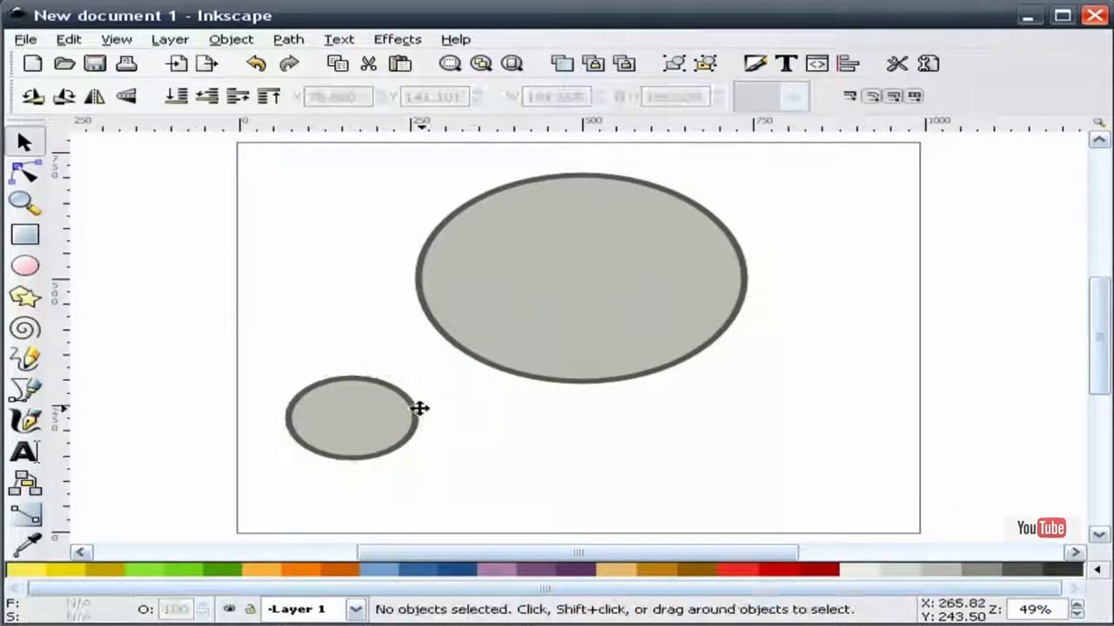
pyautogui.doubleClick(368, 403)
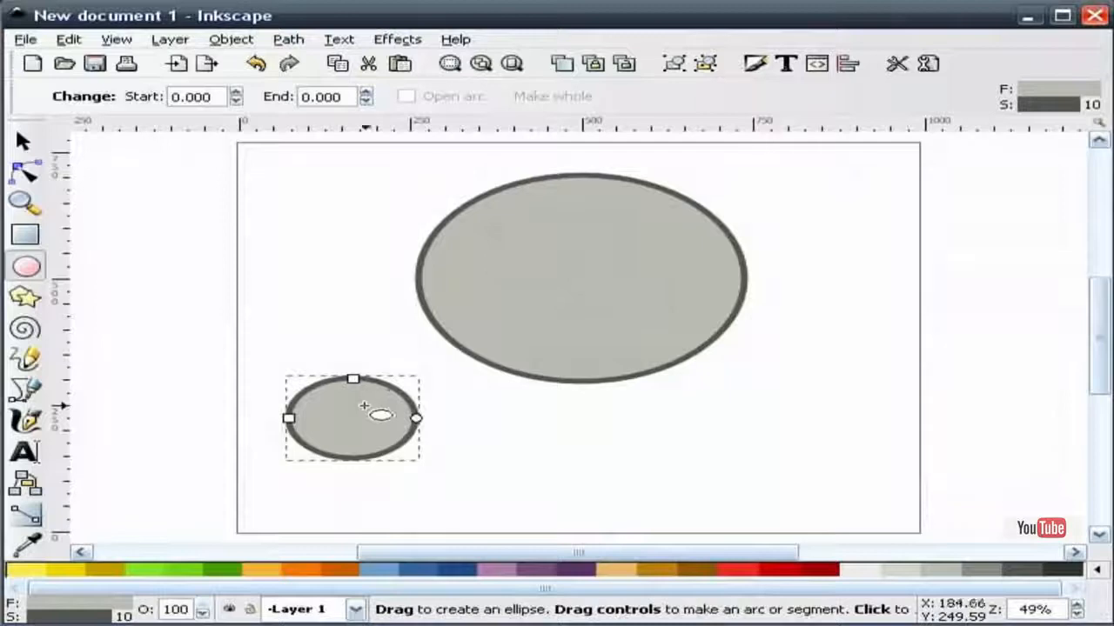
# Step: Rotate the small ellipse slightly clockwise
pyautogui.click(23, 141)
pyautogui.click(387, 408)
pyautogui.moveTo(425, 368); pyautogui.dragTo(449, 393)
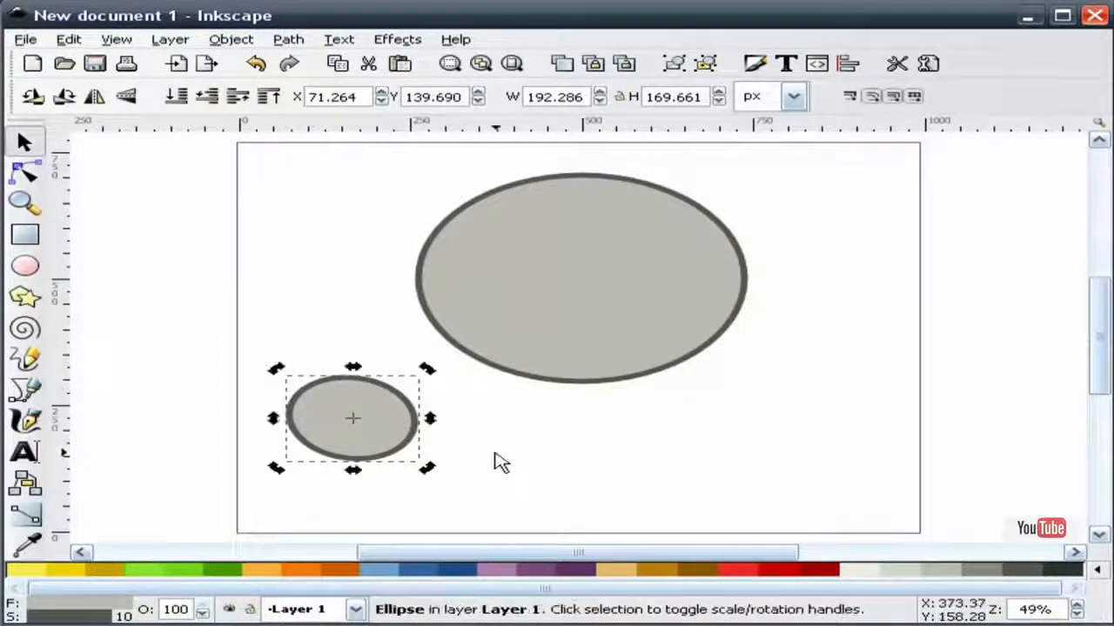
# Step: Duplicate the rotated small ellipse and move the copy to the upper-left corner of the page as a spare
pyautogui.rightClick(372, 418)
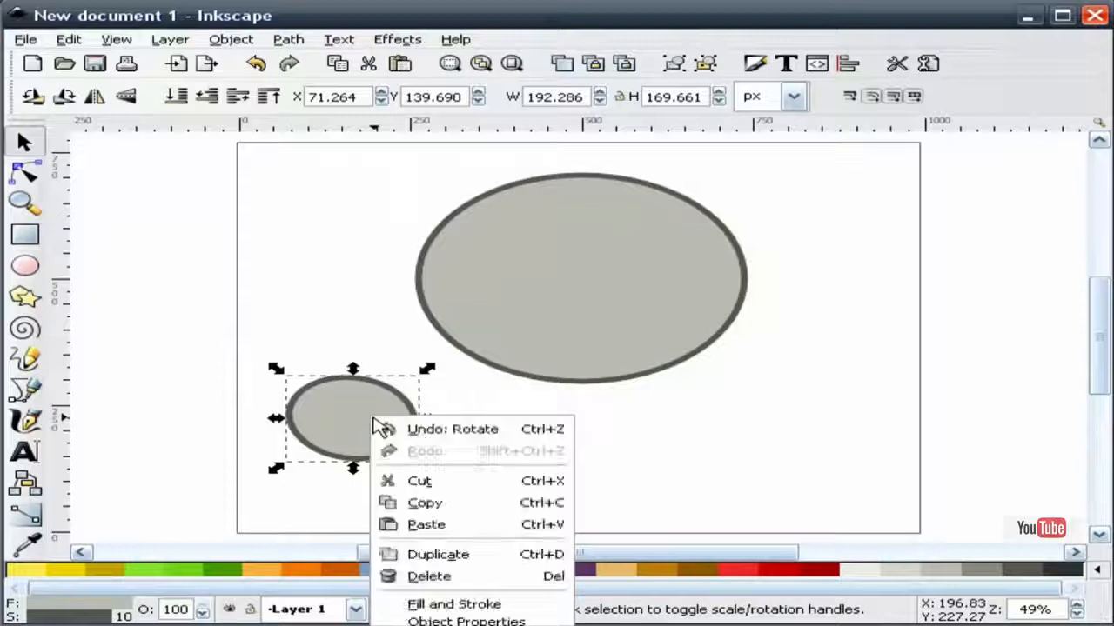
pyautogui.click(432, 557)
pyautogui.moveTo(365, 415); pyautogui.dragTo(332, 195)
# Step: Move the other small ellipse onto the lower-left part of the large ellipse as the first eye socket
pyautogui.click(338, 344)
pyautogui.moveTo(361, 422); pyautogui.dragTo(505, 327)
pyautogui.click(482, 455)
pyautogui.click(502, 343)
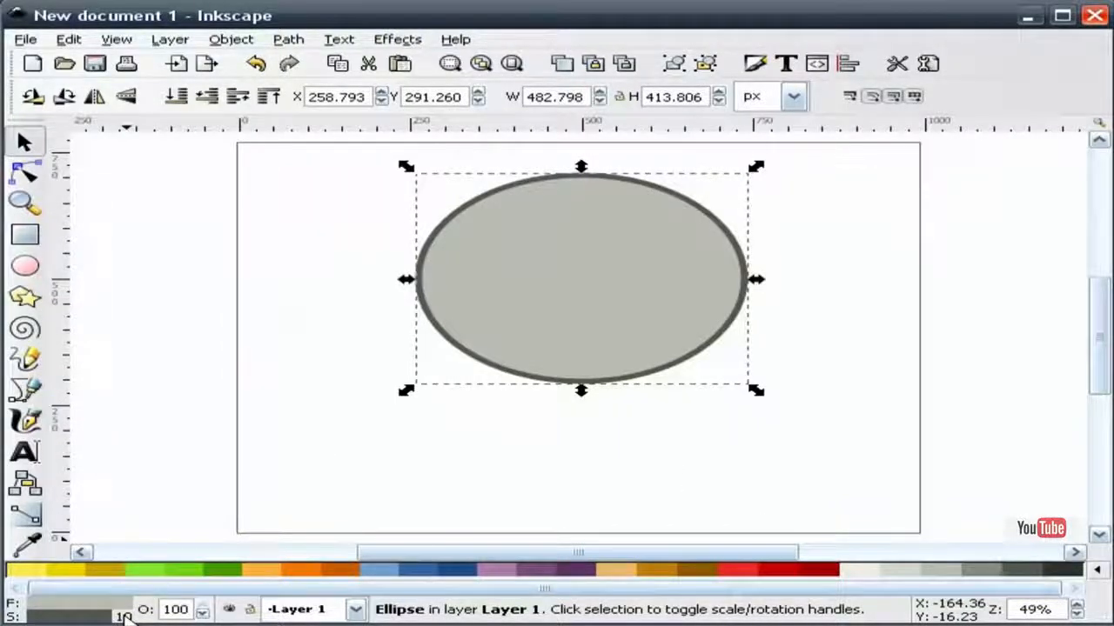
# Step: Duplicate the large ellipse, move the copy toward the page's lower-left area and scale it down proportionally
pyautogui.click(531, 455)
pyautogui.click(556, 312)
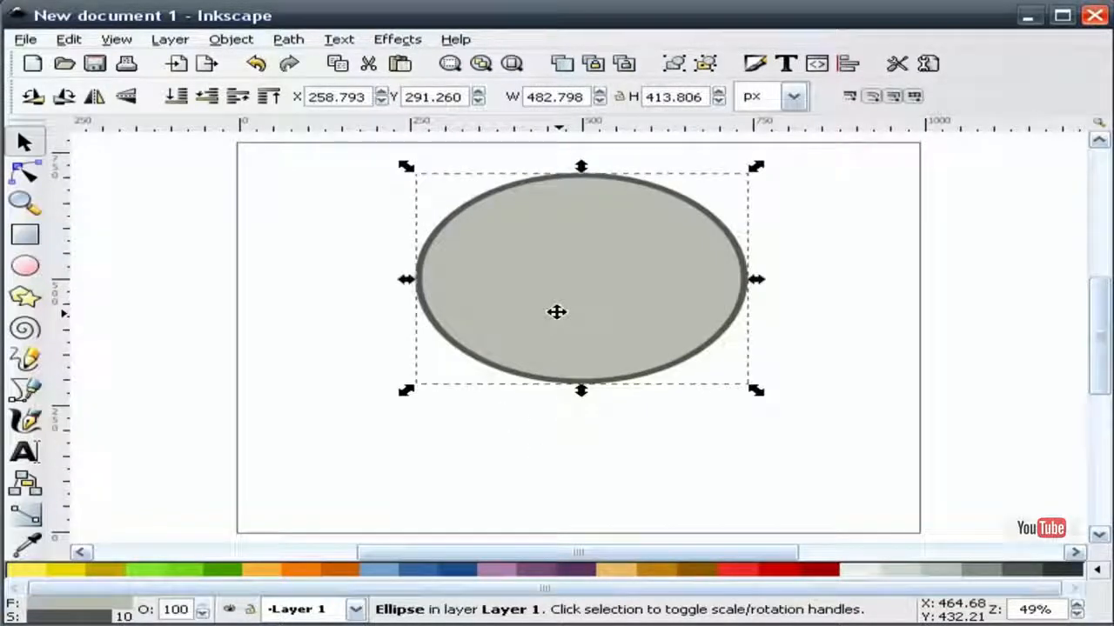
pyautogui.rightClick(557, 311)
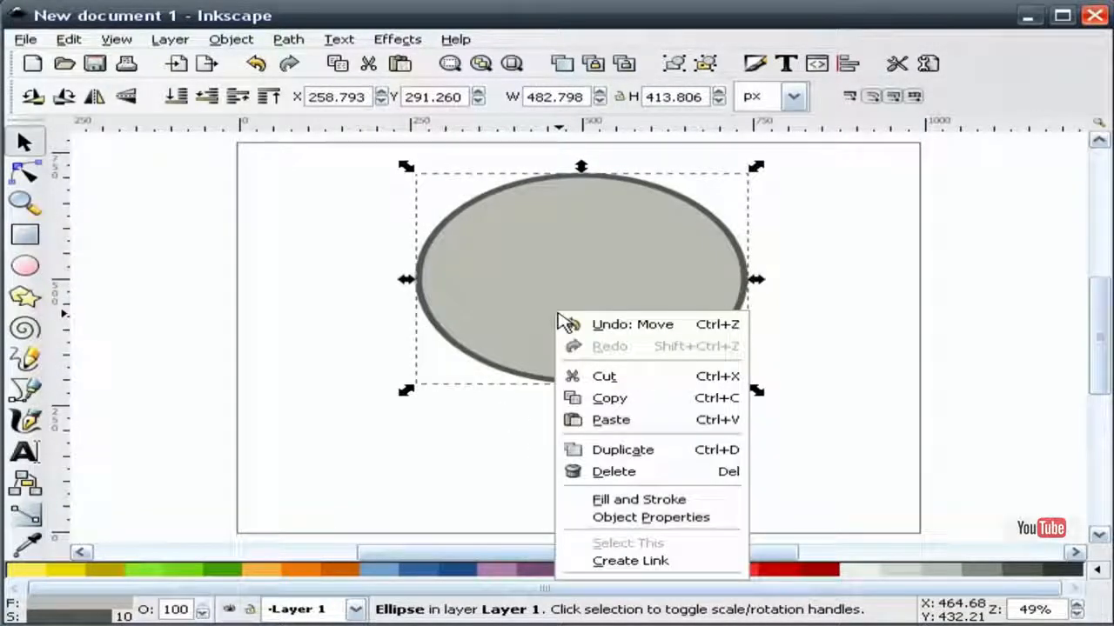
pyautogui.click(622, 452)
pyautogui.moveTo(642, 251); pyautogui.dragTo(480, 379)
pyautogui.press('ctrl')
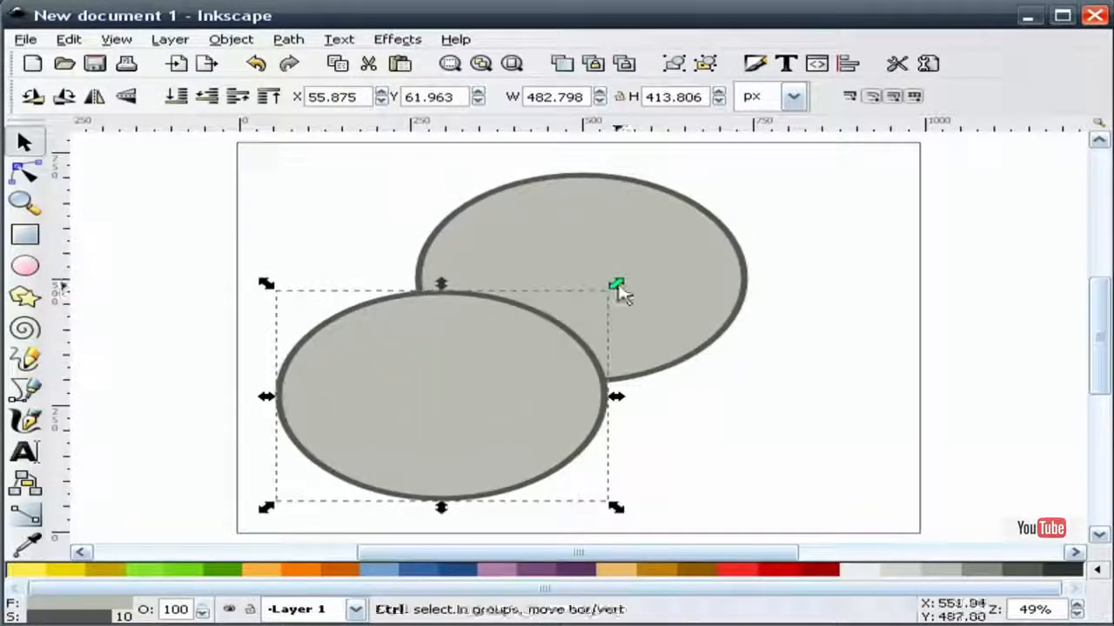
pyautogui.moveTo(615, 286); pyautogui.dragTo(447, 359)
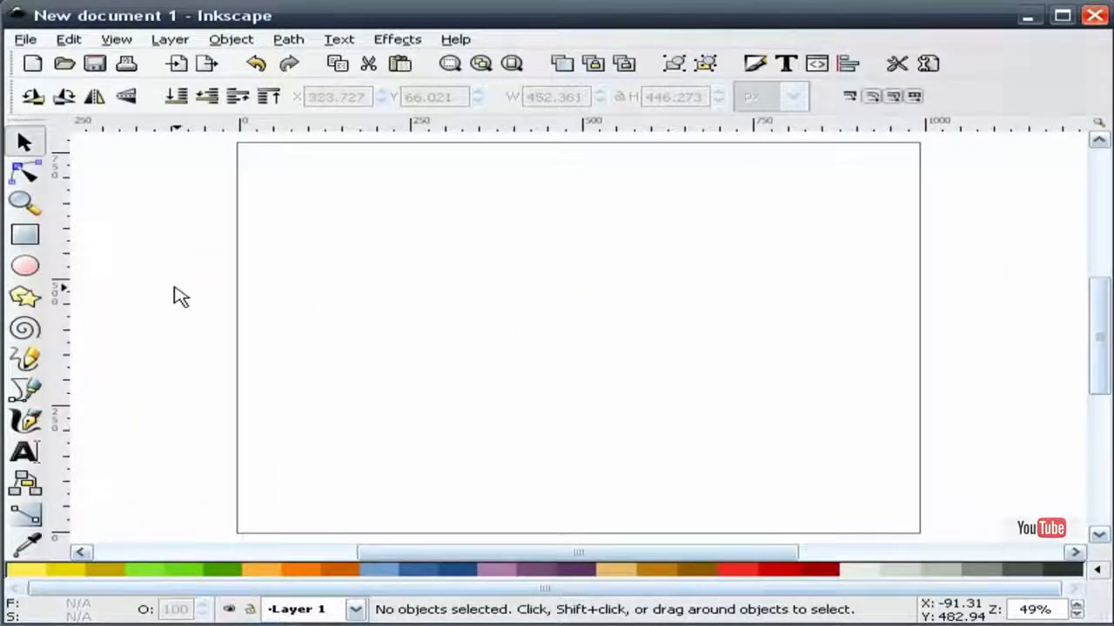
# Step: Draw a large ellipse about 483 by 414 px, move it to the upper middle of the page and deselect it
pyautogui.click(26, 265)
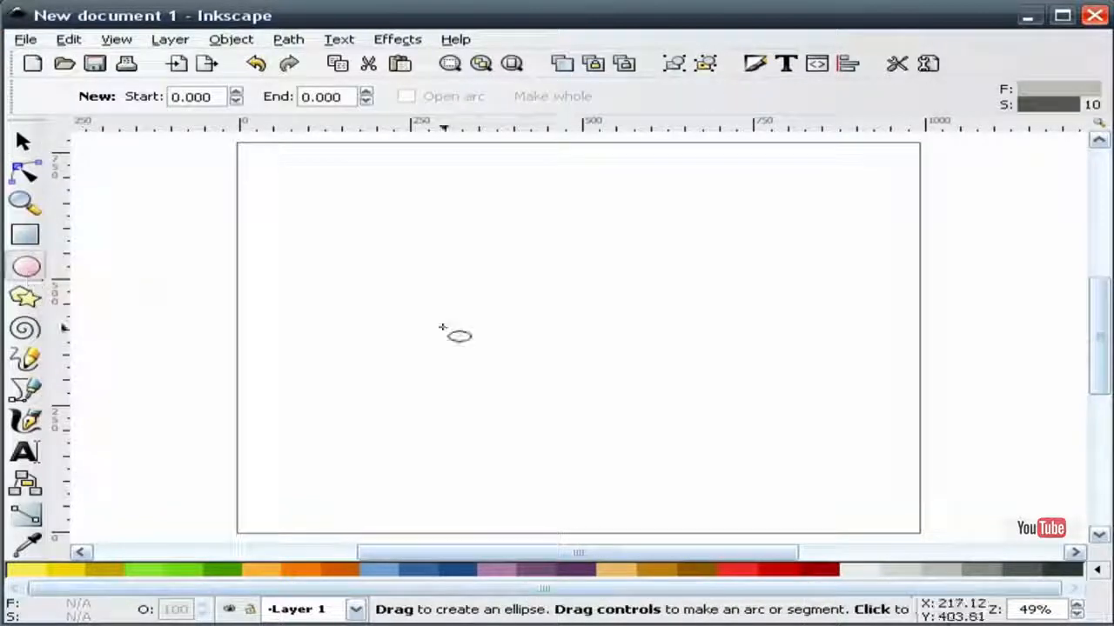
pyautogui.moveTo(427, 217); pyautogui.dragTo(755, 426)
pyautogui.click(23, 141)
pyautogui.moveTo(664, 315); pyautogui.dragTo(652, 286)
pyautogui.press('Escape')
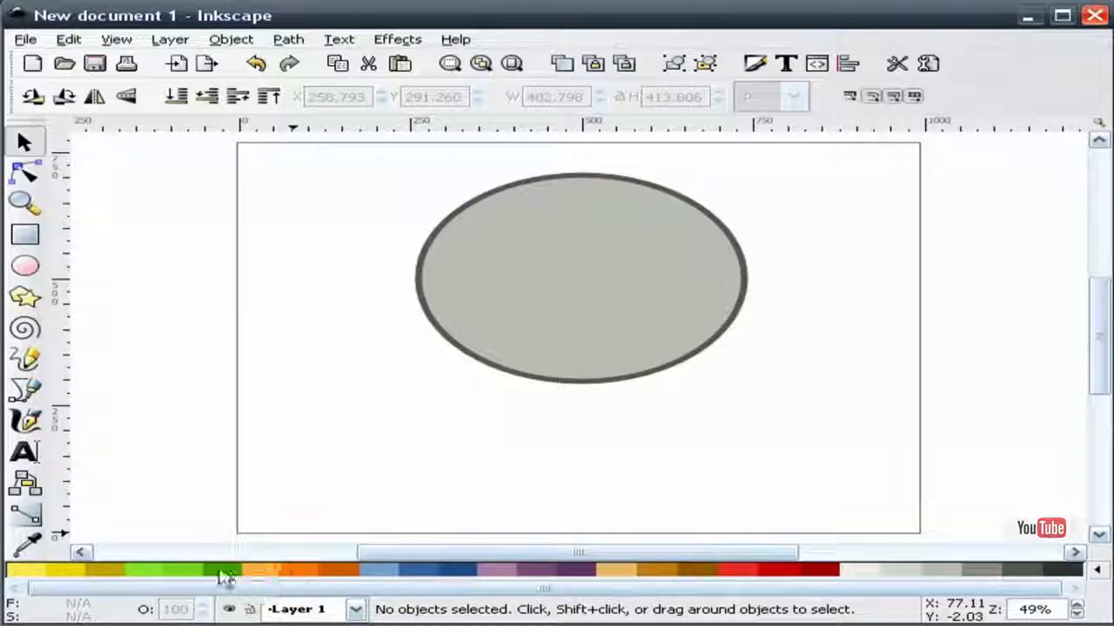
# Step: Duplicate the eye-socket ellipse, flip the copy horizontally and move it straight across to the right side of the large ellipse
pyautogui.click(597, 299)
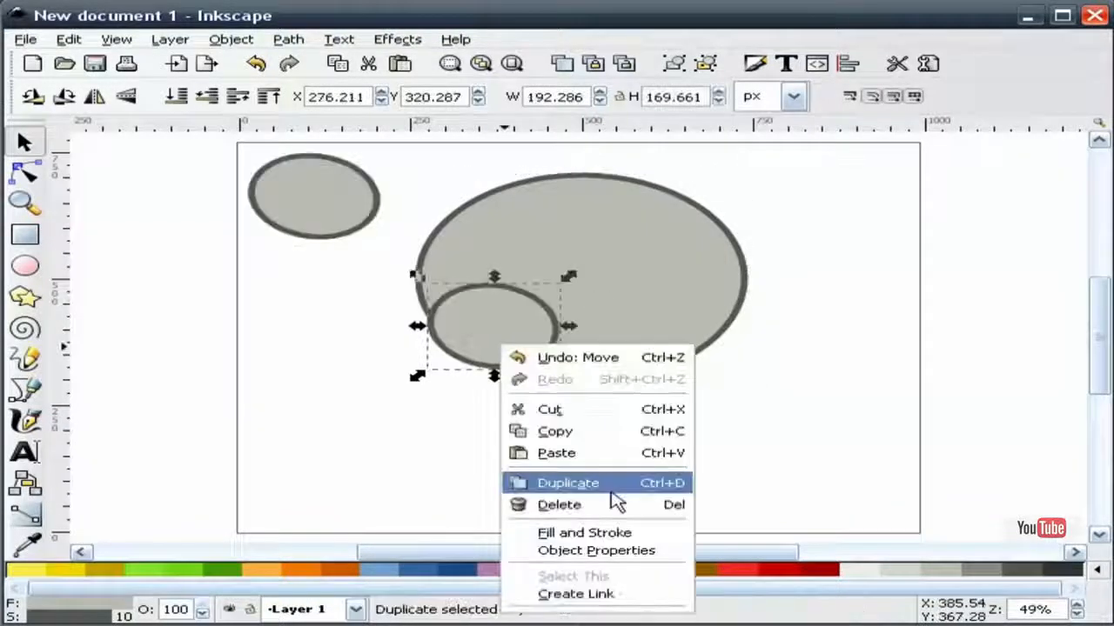
pyautogui.click(611, 489)
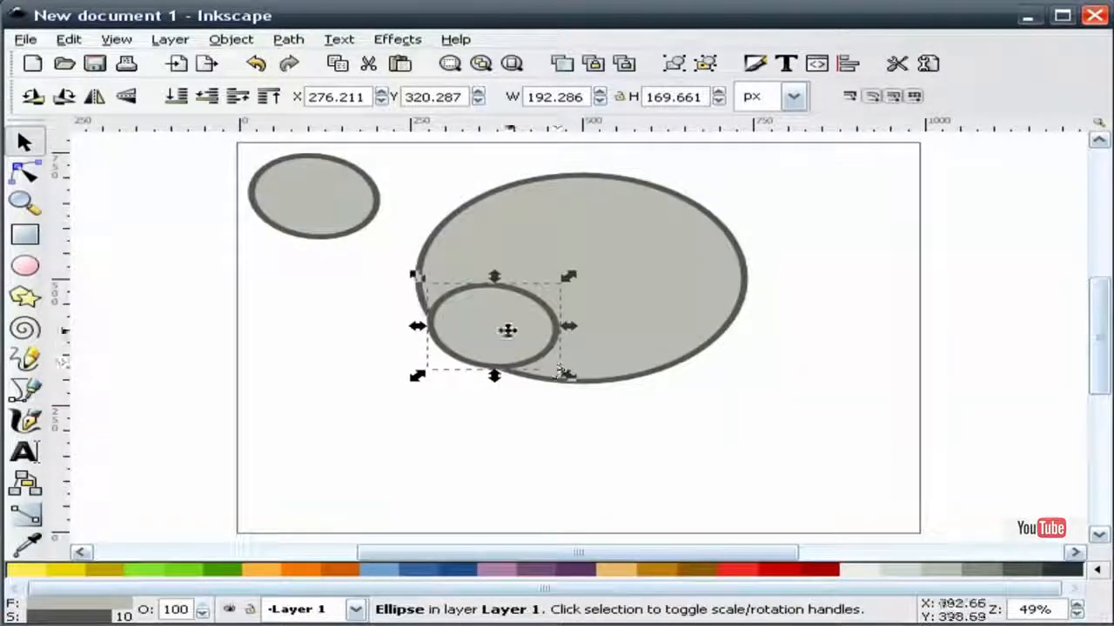
pyautogui.click(97, 99)
pyautogui.moveTo(491, 326); pyautogui.dragTo(673, 325)
# Step: Select both eye-socket ellipses and group them
pyautogui.click(701, 379)
pyautogui.click(675, 342)
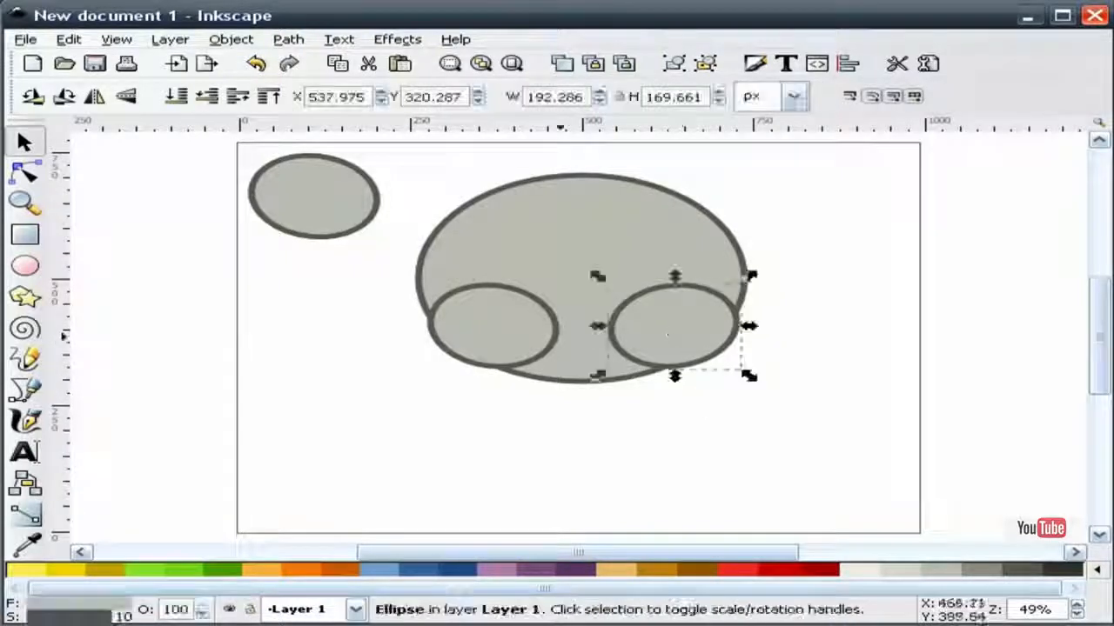
pyautogui.keyDown('shift'); pyautogui.click(531, 331); pyautogui.keyUp('shift')
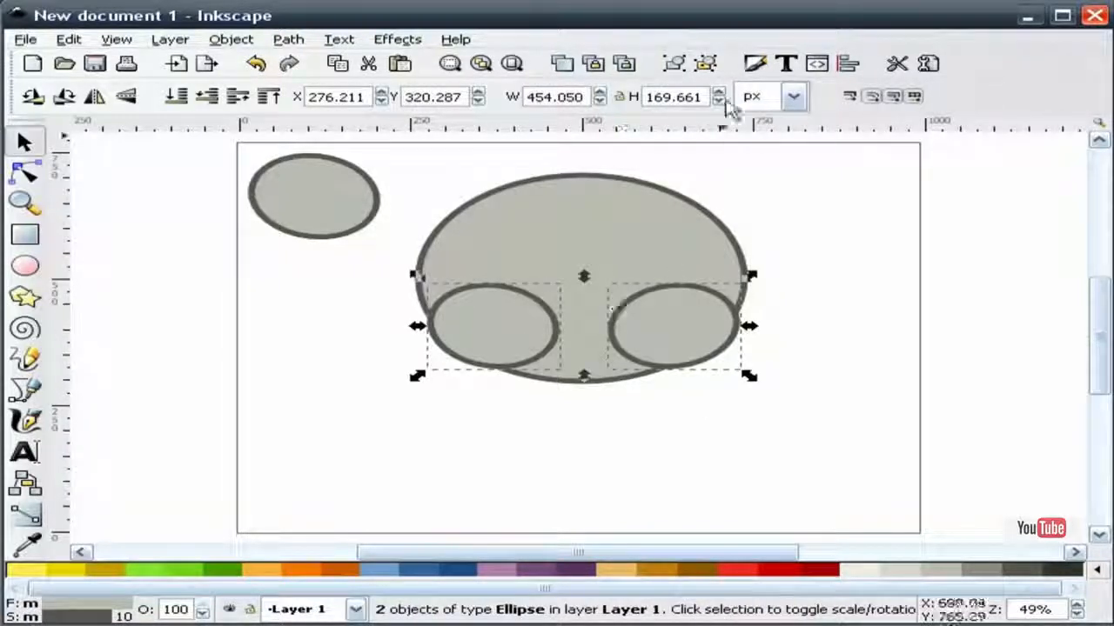
pyautogui.click(675, 66)
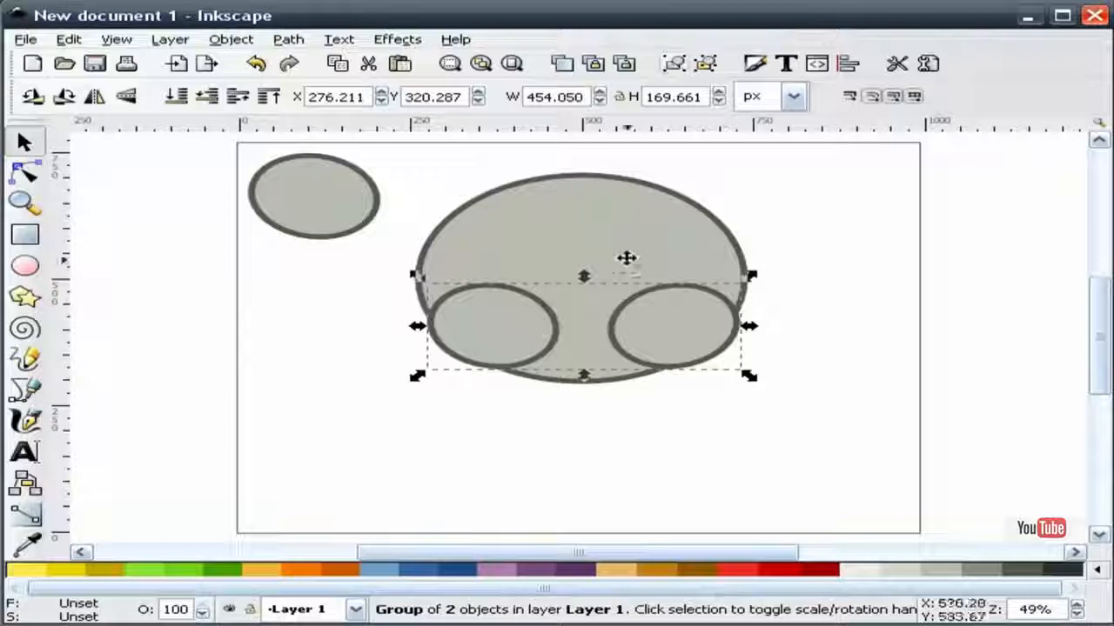
# Step: Align the eye-socket group to the large ellipse, centering it on the vertical axis relative to the last selected object
pyautogui.keyDown('shift'); pyautogui.click(618, 246); pyautogui.keyUp('shift')
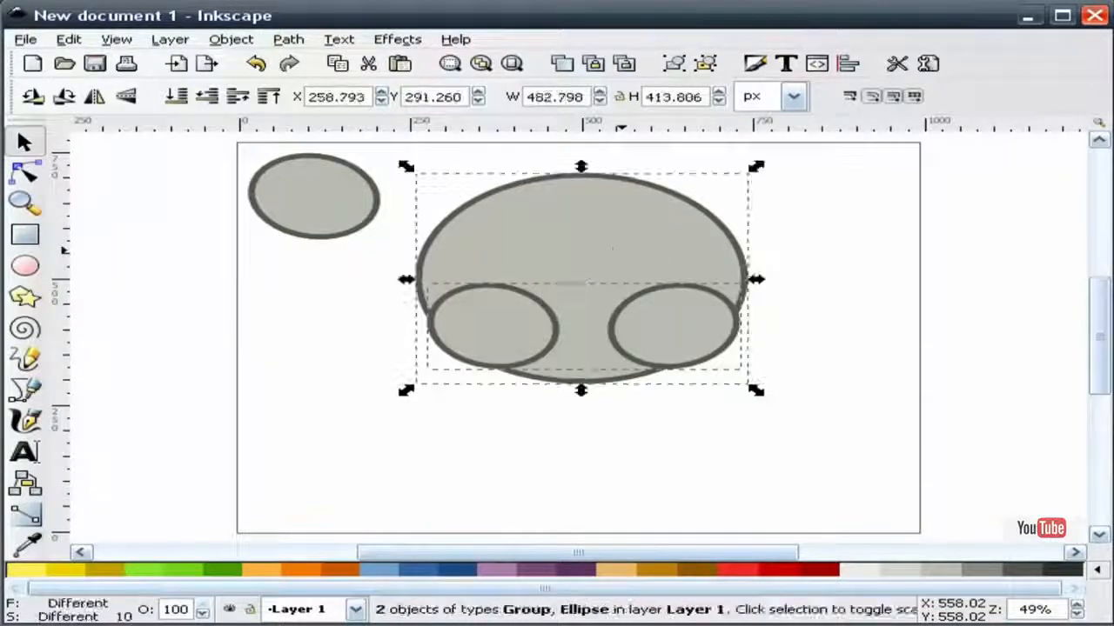
pyautogui.click(844, 66)
pyautogui.click(892, 204)
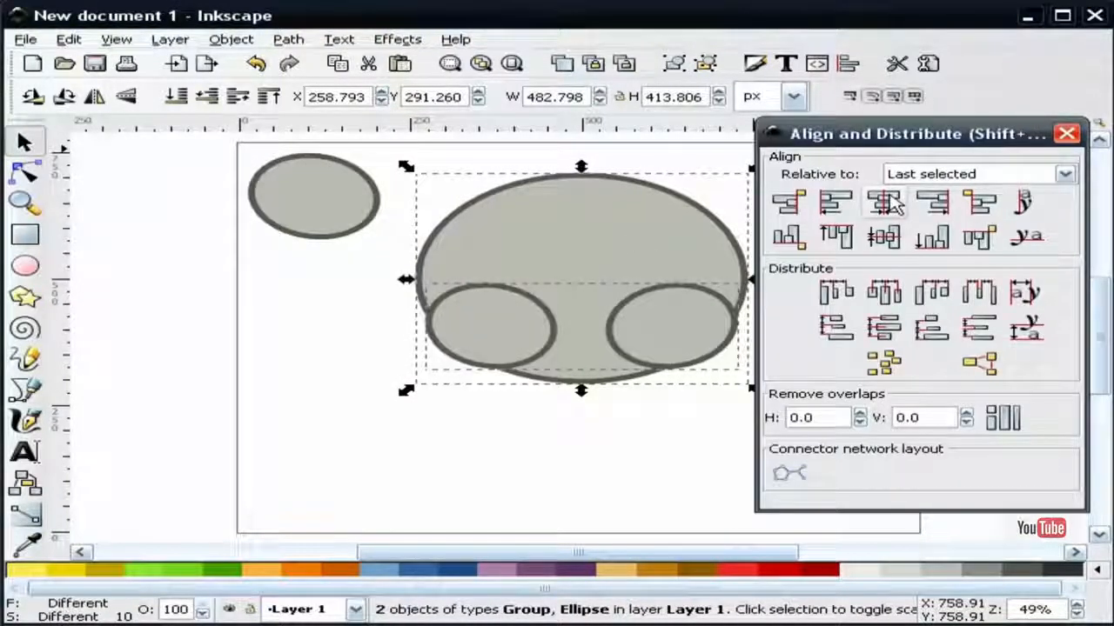
pyautogui.click(1067, 133)
pyautogui.click(982, 274)
pyautogui.click(662, 322)
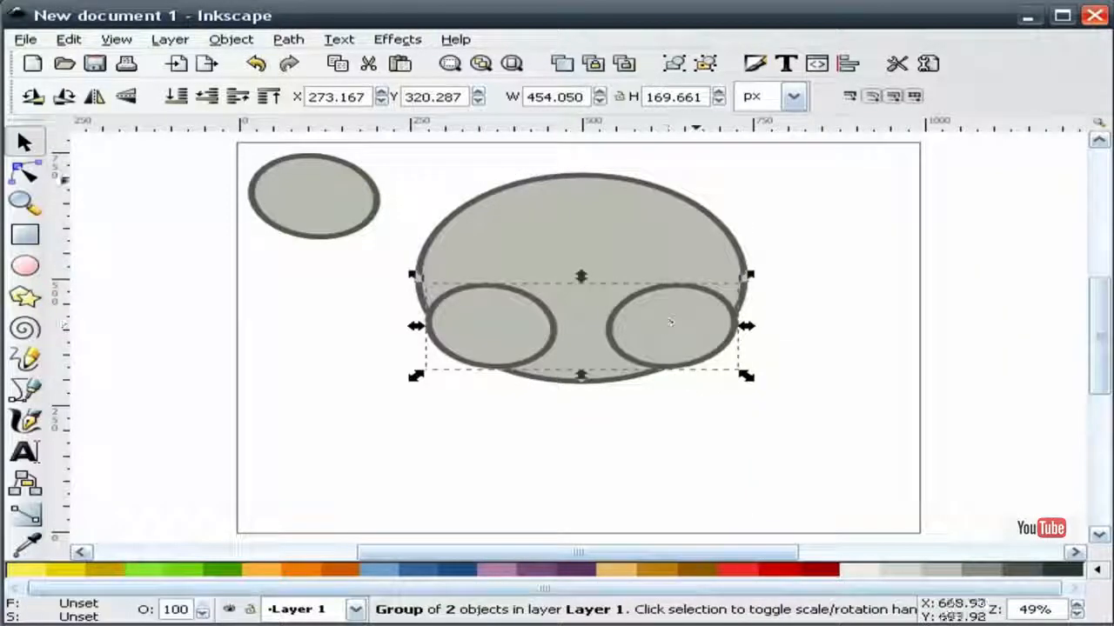